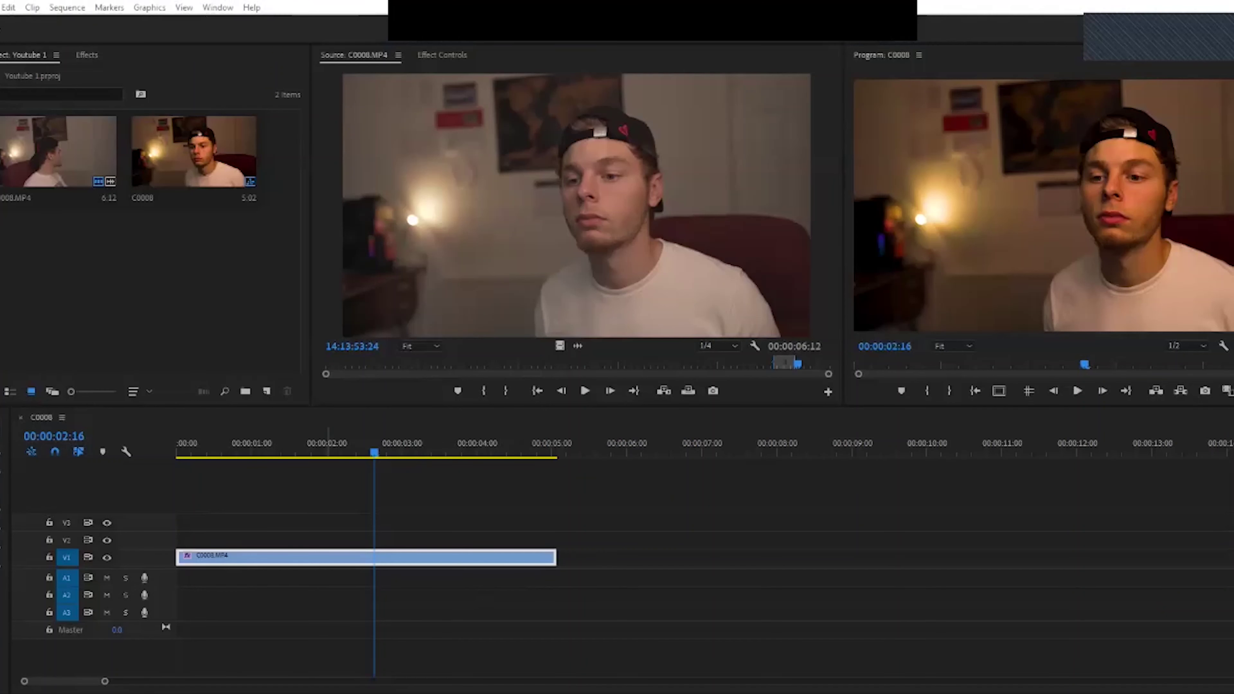
Duplicate the C0008.MP4 clip from track V1 onto V2 and show the copy's effect settings.
drag(328, 444, 503, 443)
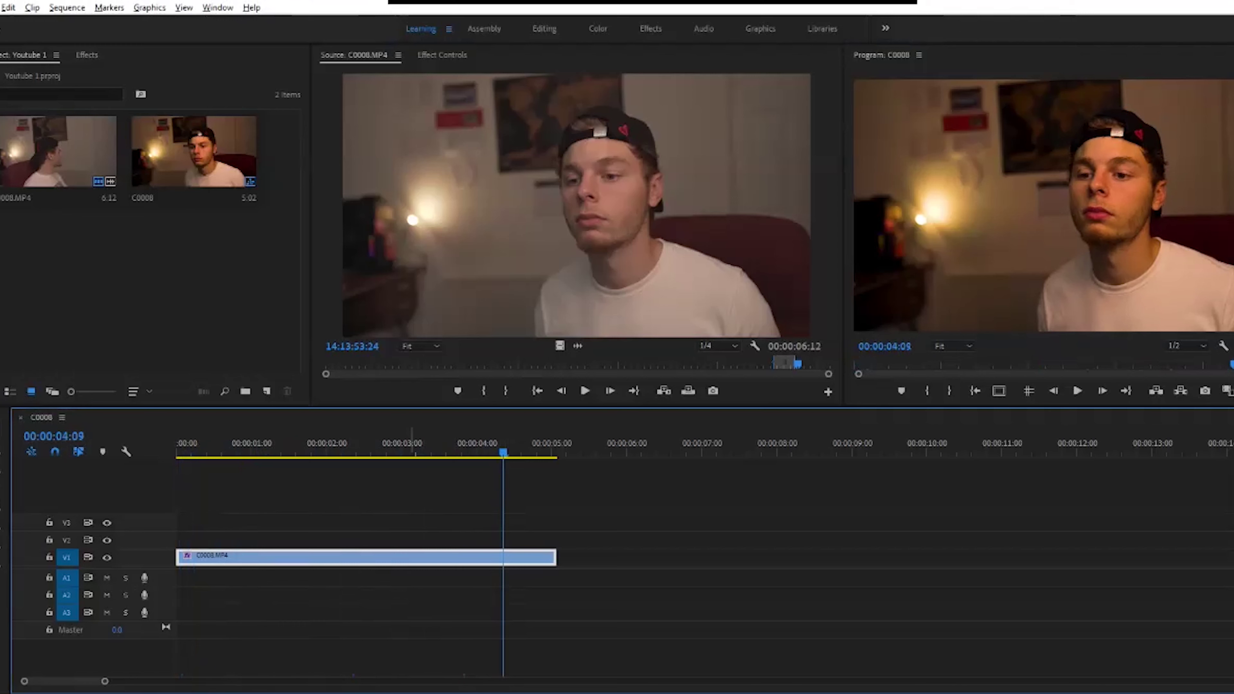
drag(412, 558, 412, 544)
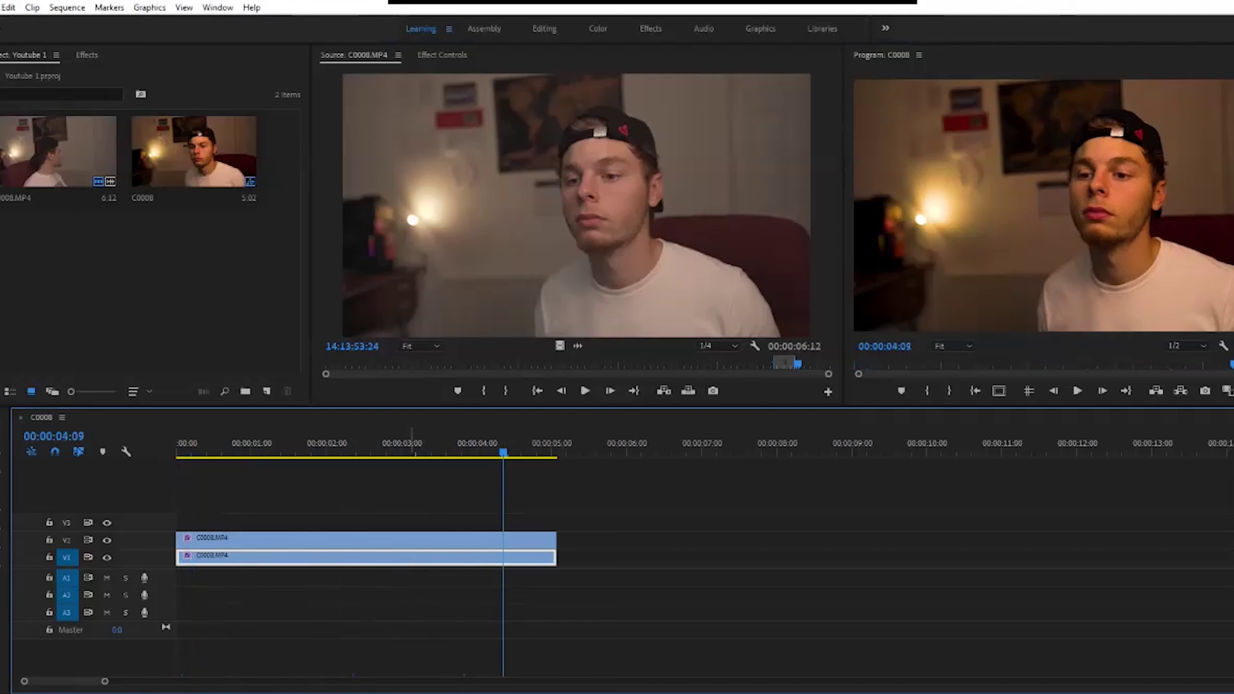
click(404, 541)
click(442, 55)
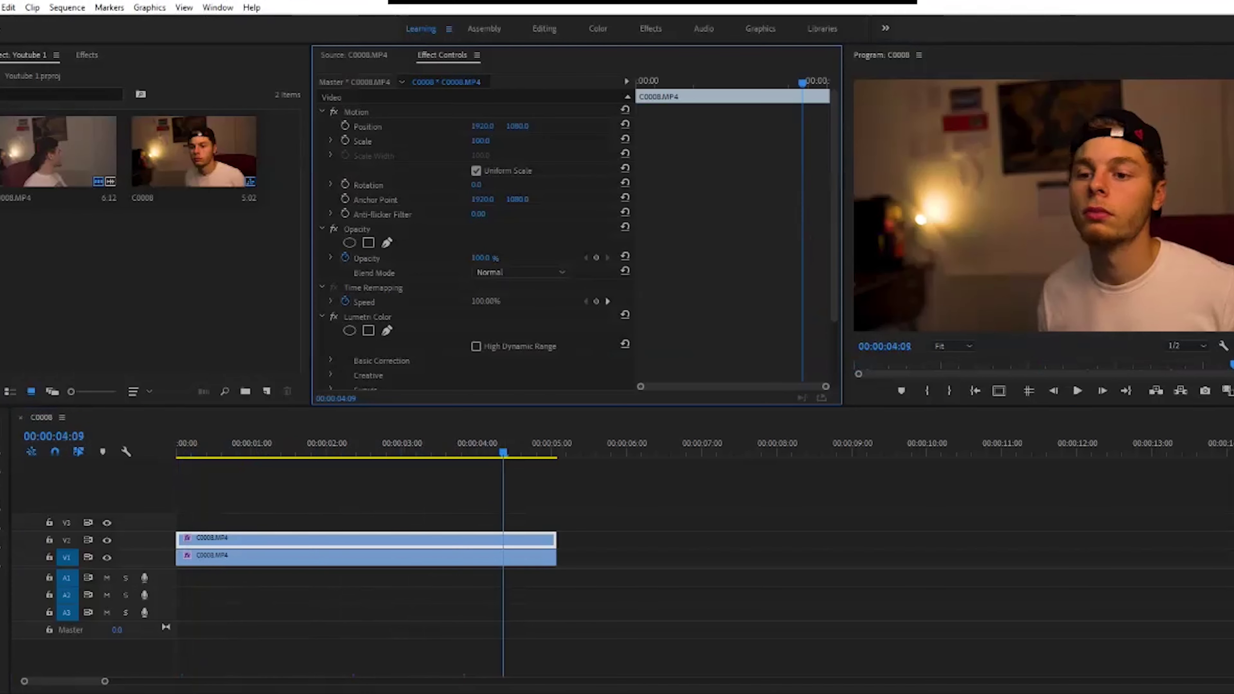
Near the start of the V2 clip, draw a closed freehand opacity mask around the man's head and body and the chair back.
click(177, 452)
key(space)
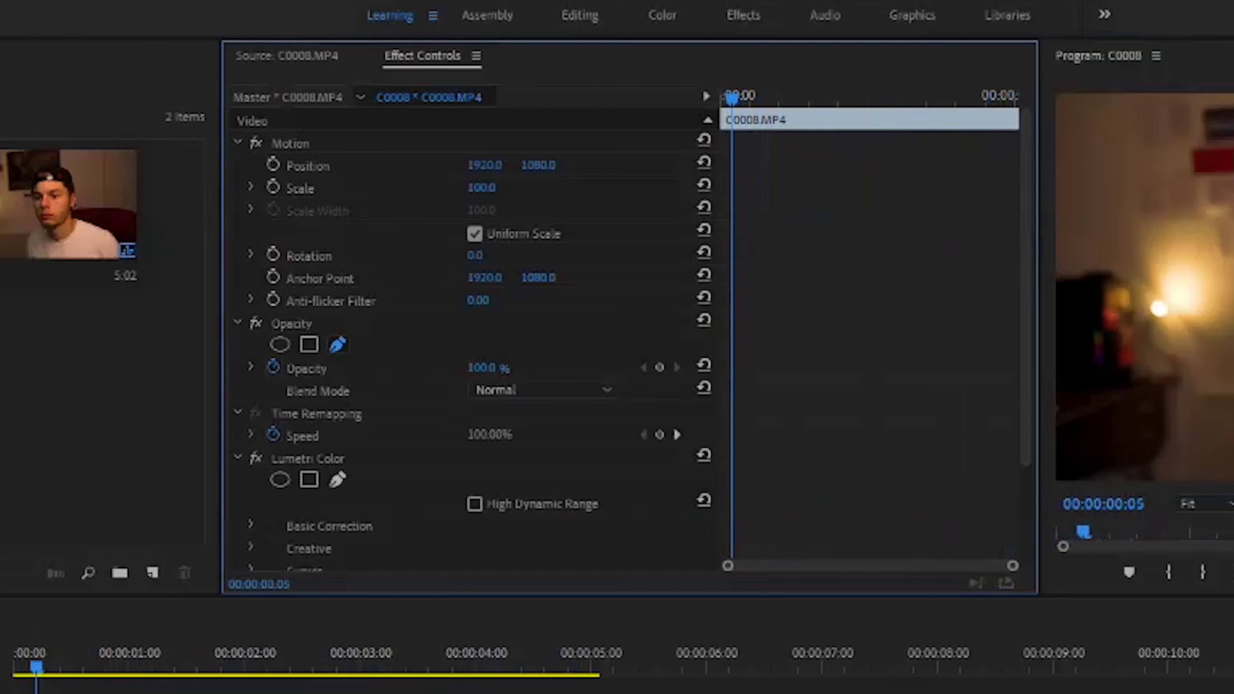
click(337, 344)
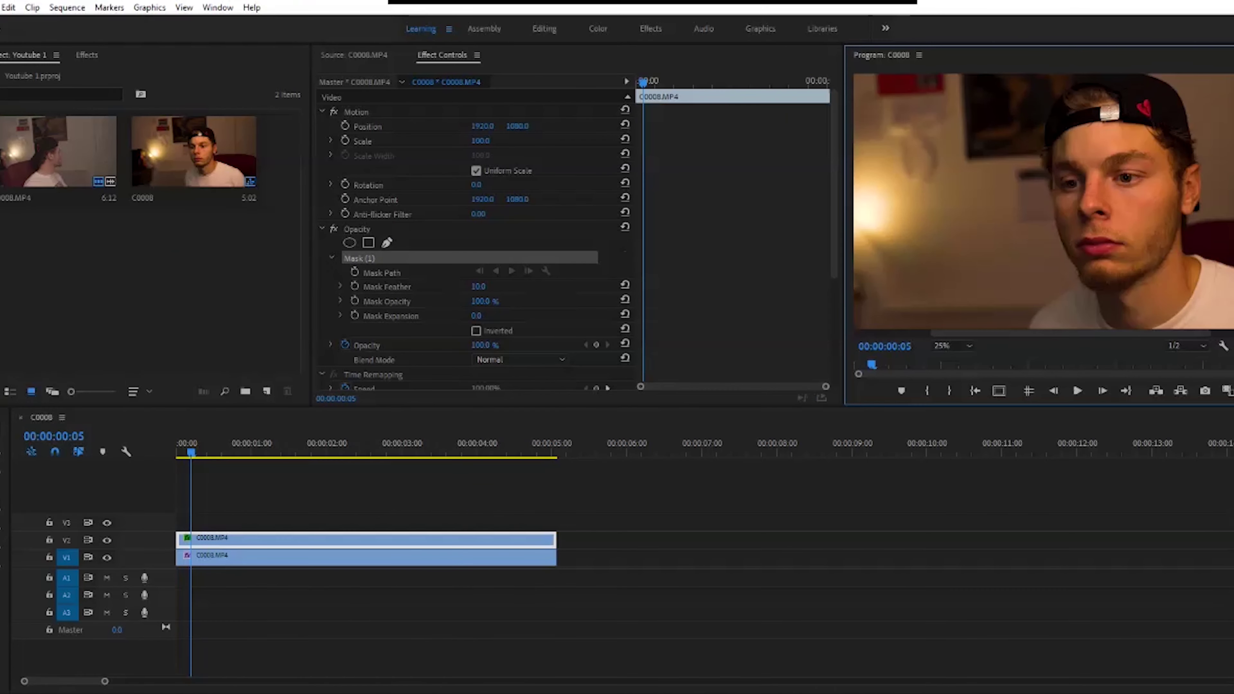
click(952, 346)
click(945, 389)
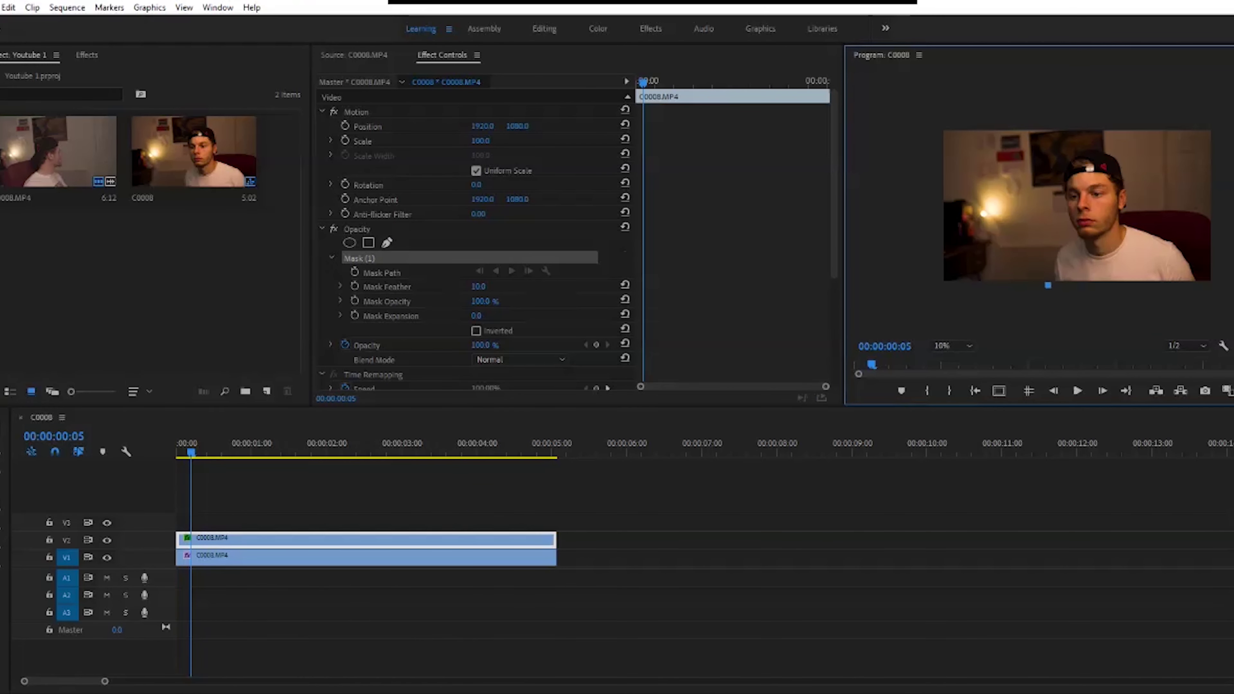
click(1051, 260)
click(1062, 238)
click(1072, 234)
click(1067, 212)
click(1063, 189)
click(1062, 166)
click(1076, 150)
click(1100, 145)
click(1118, 158)
click(1125, 178)
click(1129, 207)
click(1167, 209)
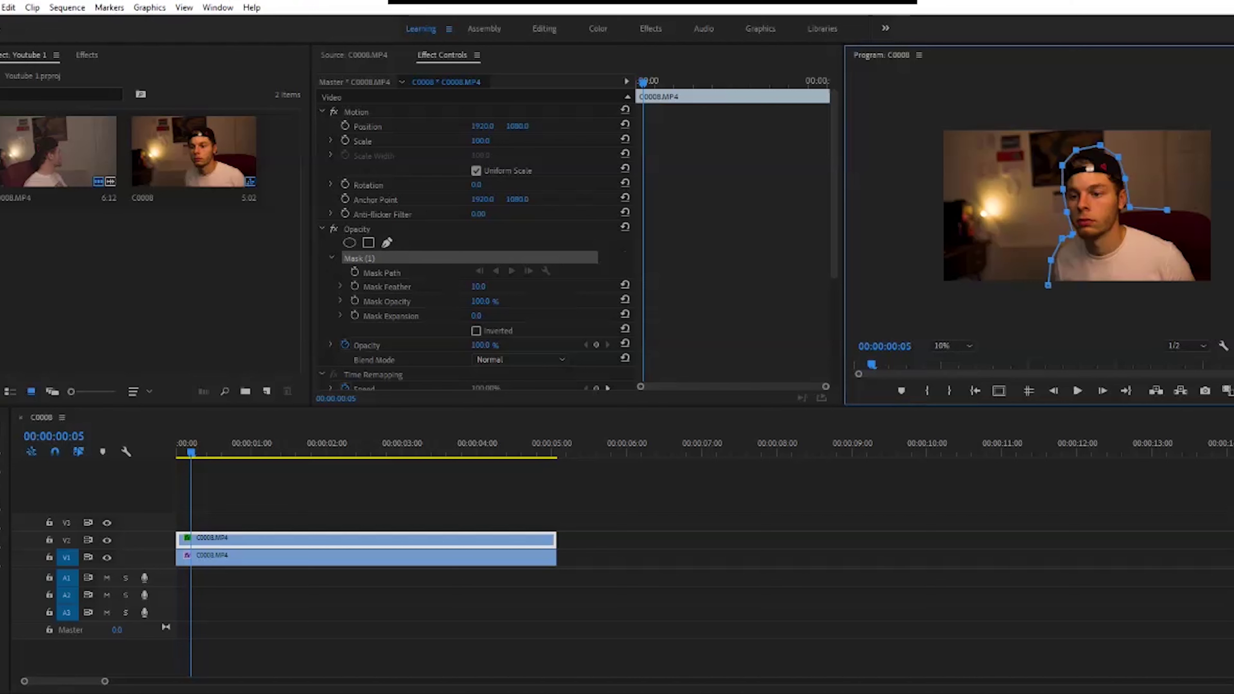
click(1208, 217)
click(1216, 252)
click(1217, 296)
click(1047, 286)
click(953, 345)
click(941, 333)
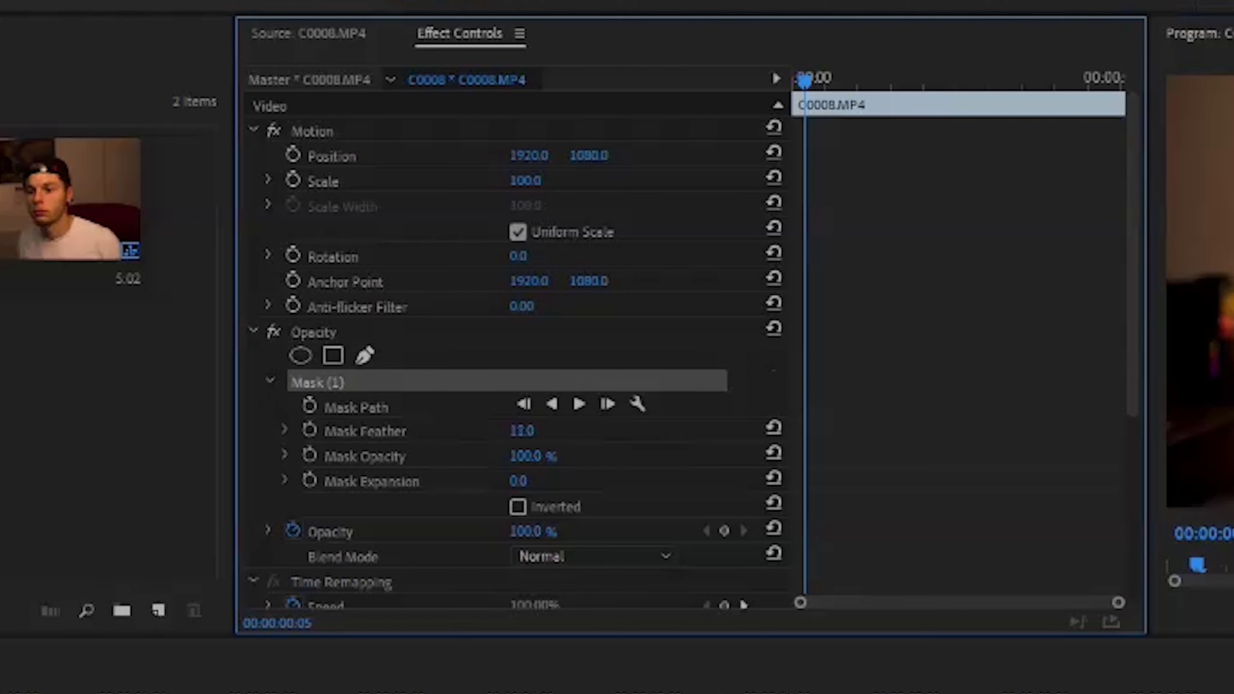
Set the opacity mask's expansion to -15 and its feather to 41.
drag(518, 481, 511, 481)
drag(522, 432, 528, 431)
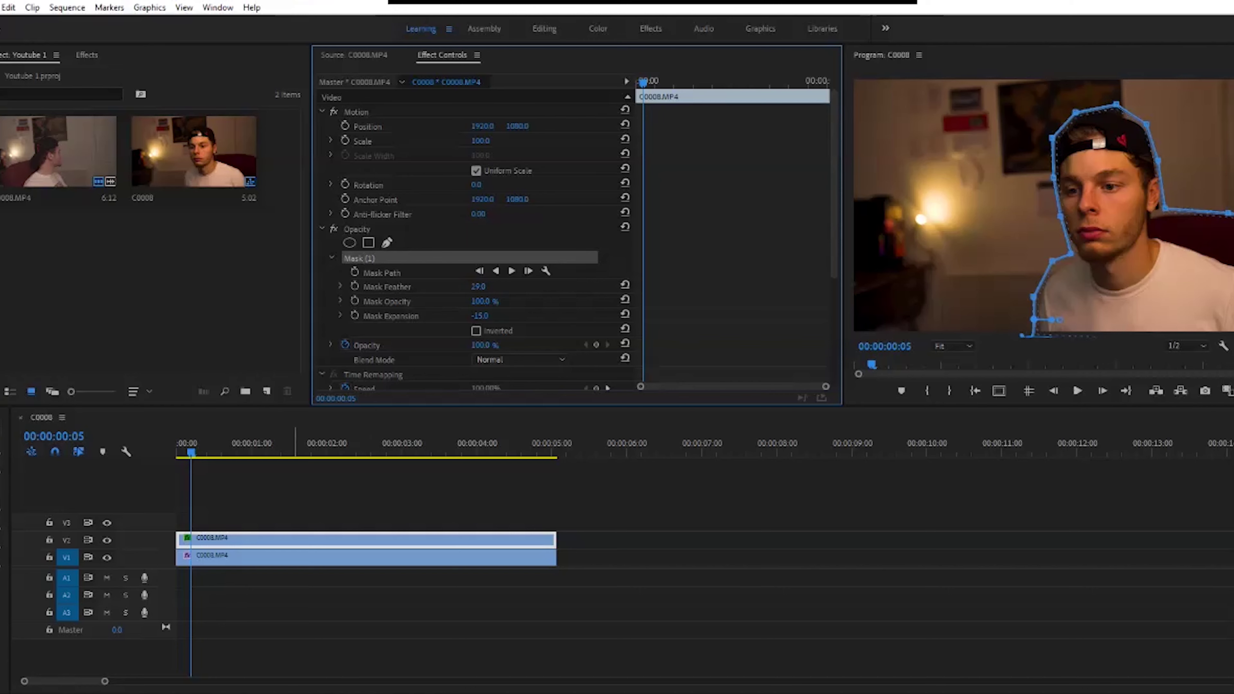
On the V1 clip, lower Highlights, Whites, Shadows and Blacks in Lumetri Color and slightly raise Temperature and Saturation.
click(297, 558)
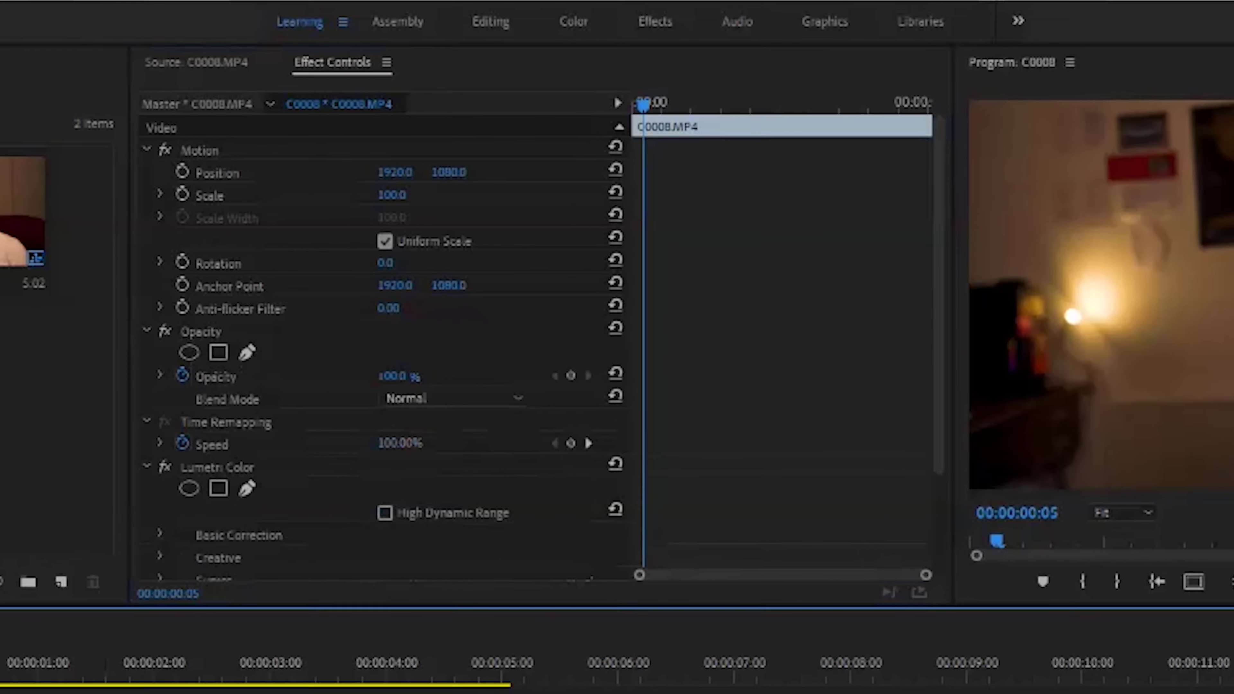
click(598, 28)
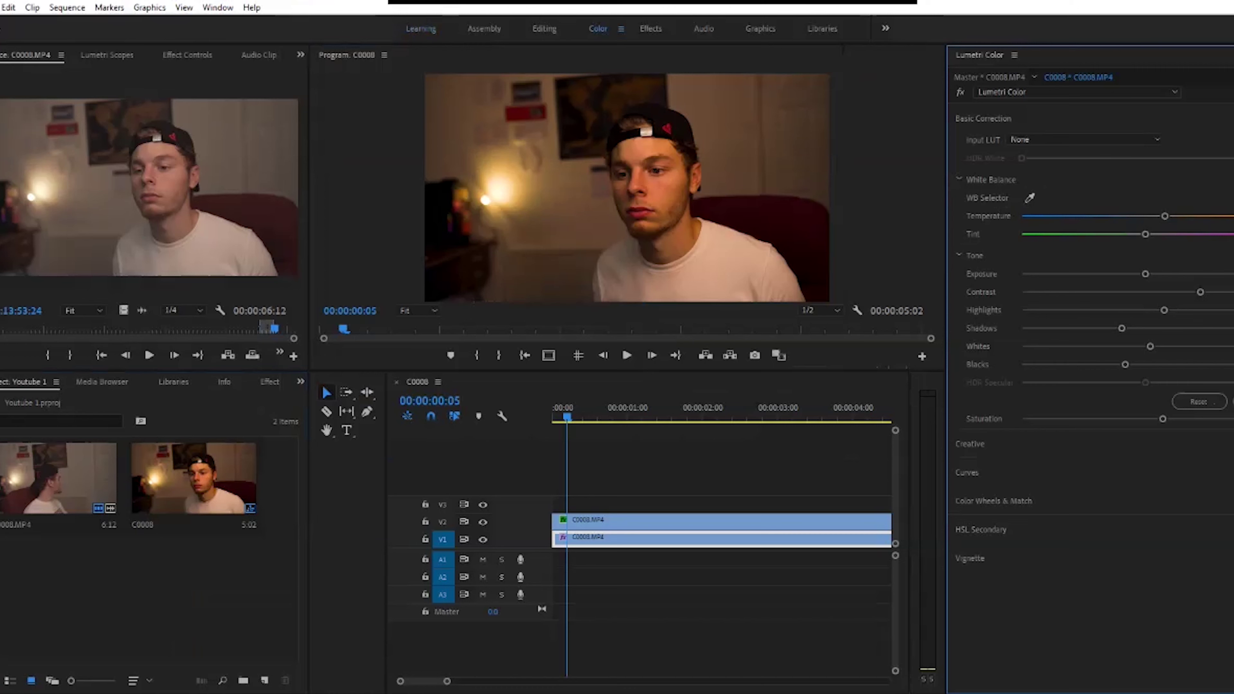
drag(1164, 310, 1094, 310)
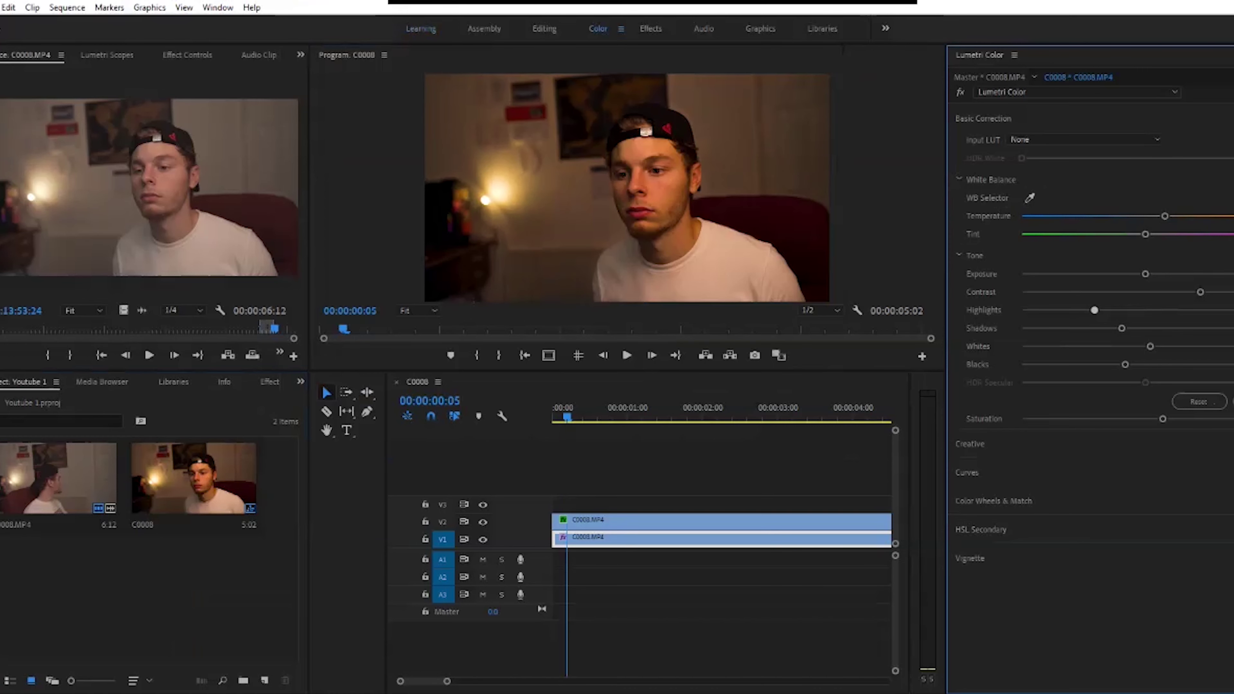
drag(1149, 346, 1093, 328)
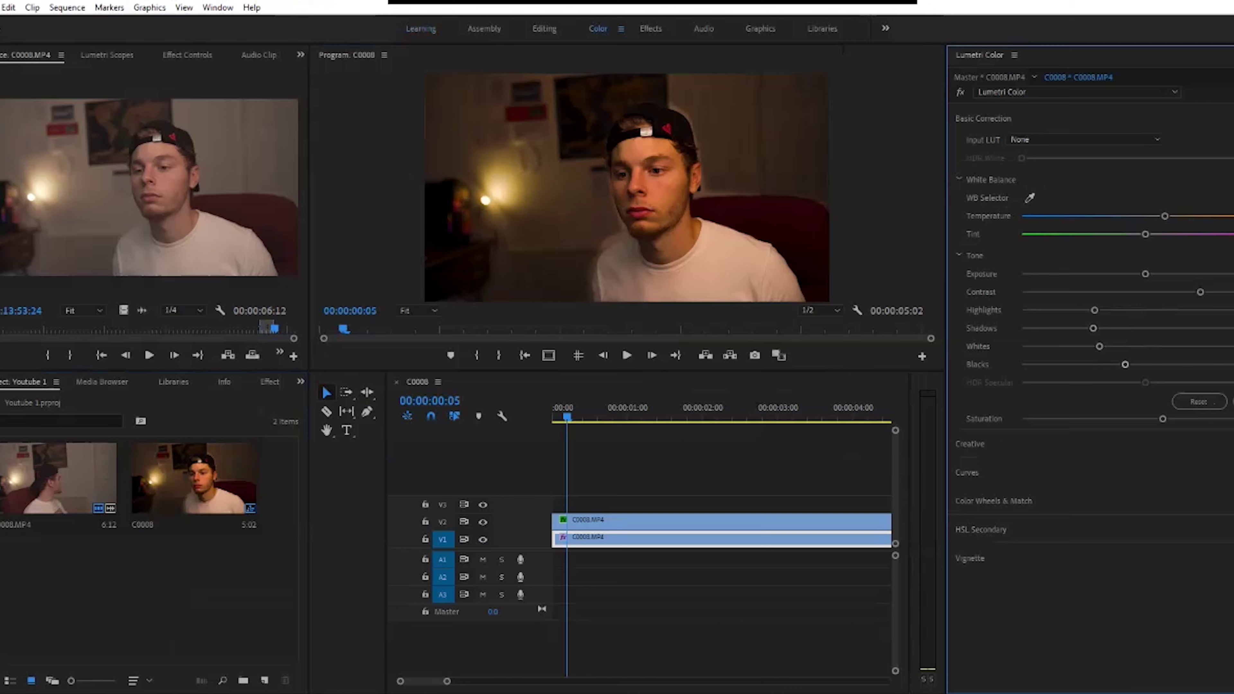
drag(1125, 364, 1110, 364)
drag(1165, 216, 1181, 216)
drag(1162, 419, 1179, 419)
Add a mild dark vignette to the V1 clip by lowering its amount and raising its midpoint.
click(970, 558)
drag(1145, 283, 1093, 283)
drag(1145, 301, 1175, 302)
click(1233, 262)
drag(1093, 283, 1207, 300)
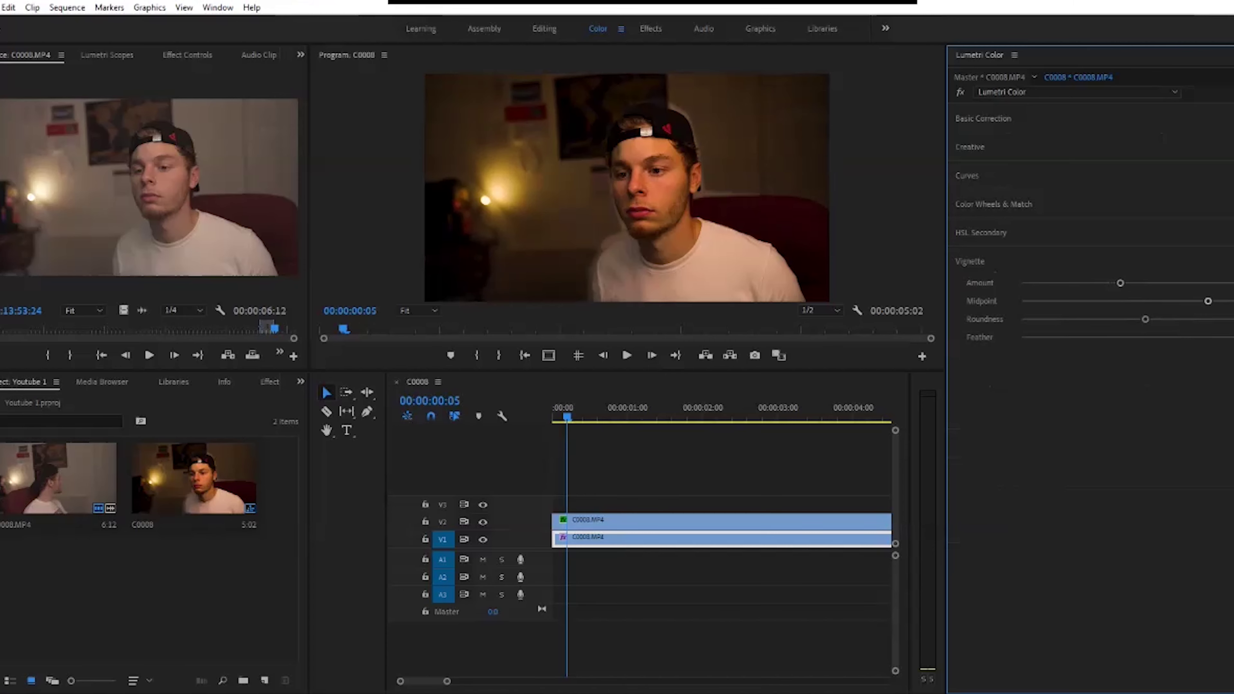
On the V2 clip's opacity mask, increase the feather to about 233 and set the expansion to -59.
click(420, 28)
click(347, 540)
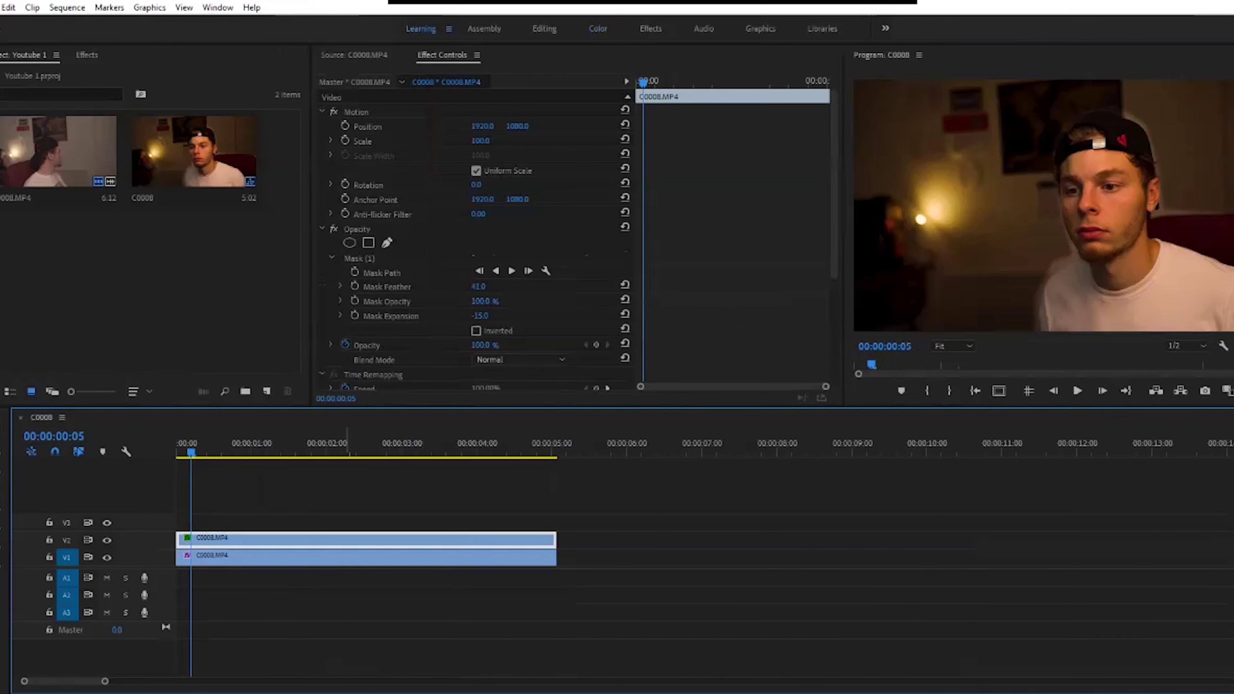
drag(480, 286, 487, 287)
drag(473, 455, 435, 455)
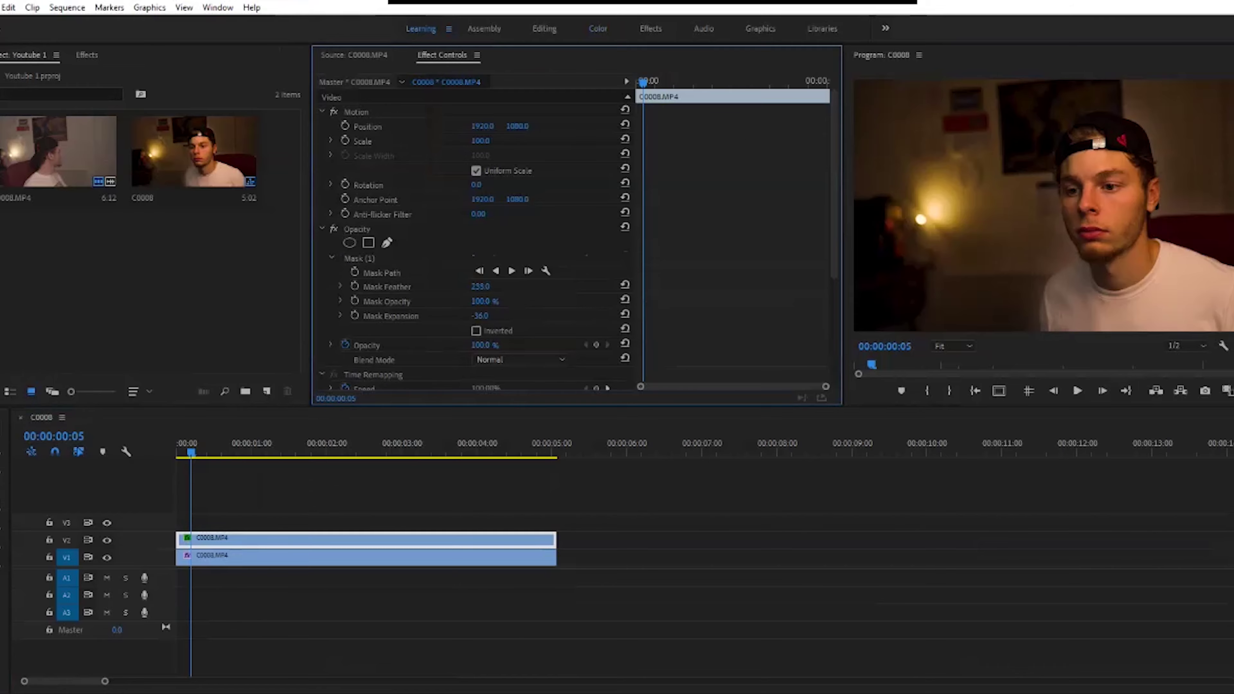
drag(480, 316, 463, 316)
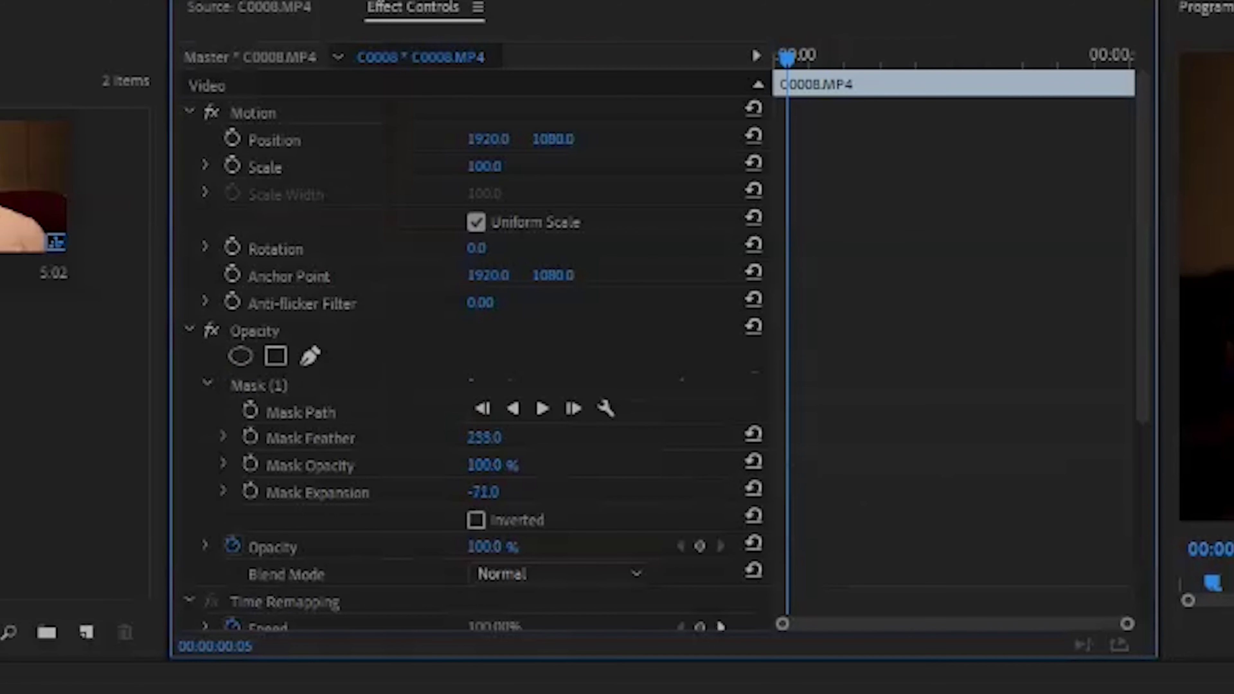
drag(453, 492, 455, 492)
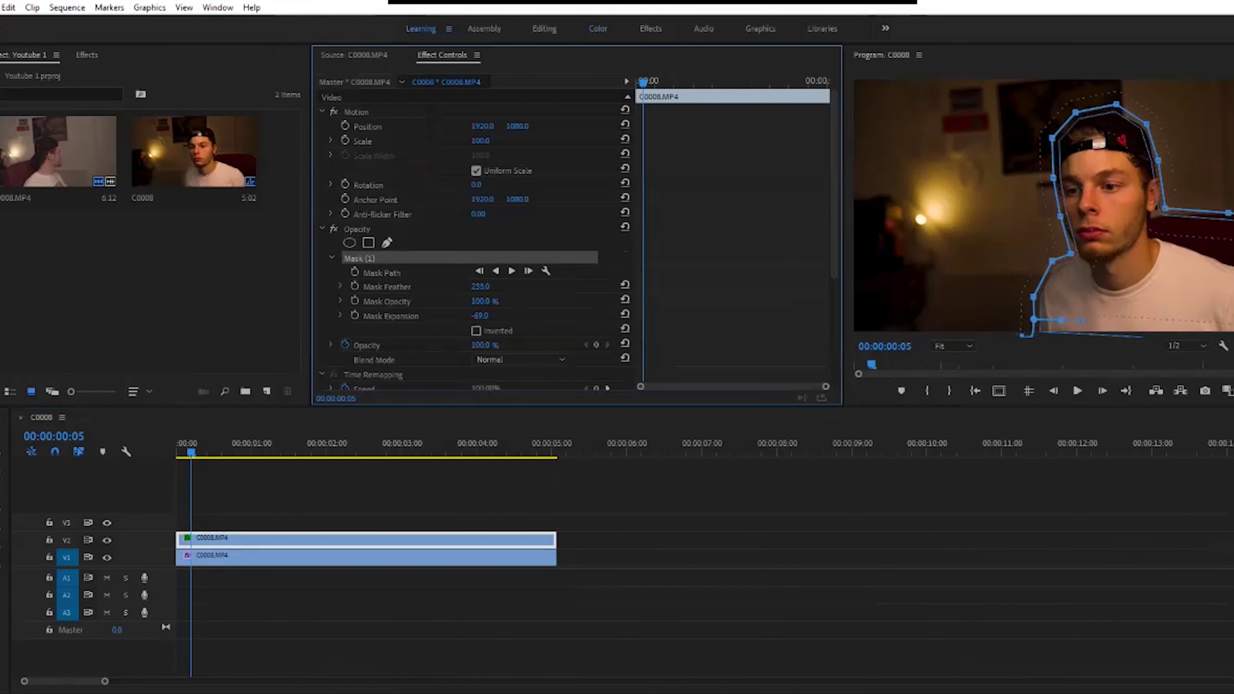
Pull the mask points closer to the man's shoulder, cap and head, and set the mask feather to 333.
drag(1033, 296, 1067, 262)
drag(1052, 138, 1059, 145)
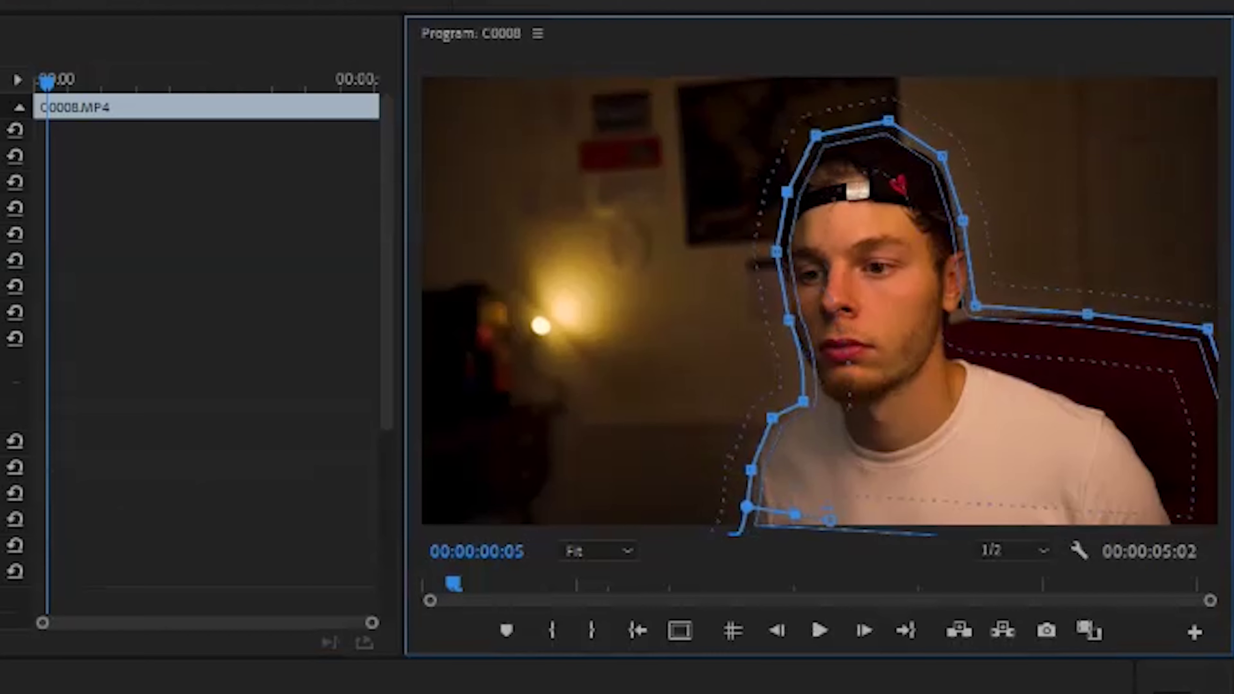
drag(815, 136, 819, 145)
drag(888, 121, 889, 141)
drag(943, 156, 935, 170)
drag(963, 221, 957, 230)
click(598, 551)
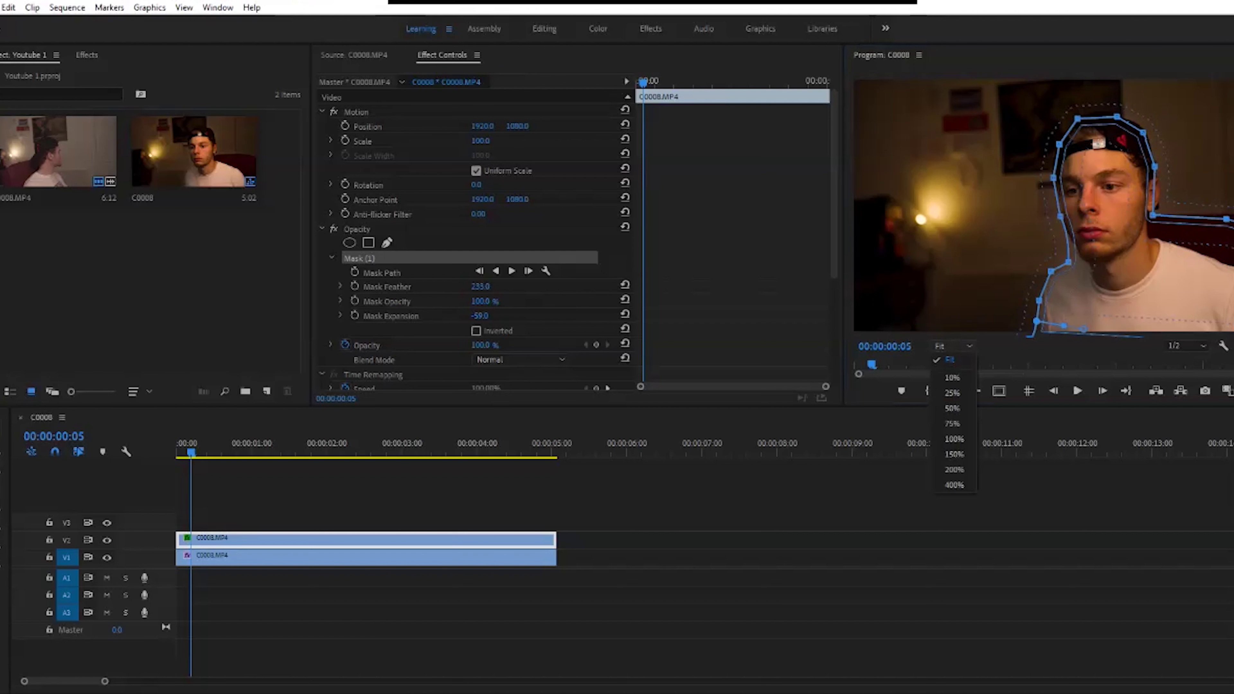
click(469, 258)
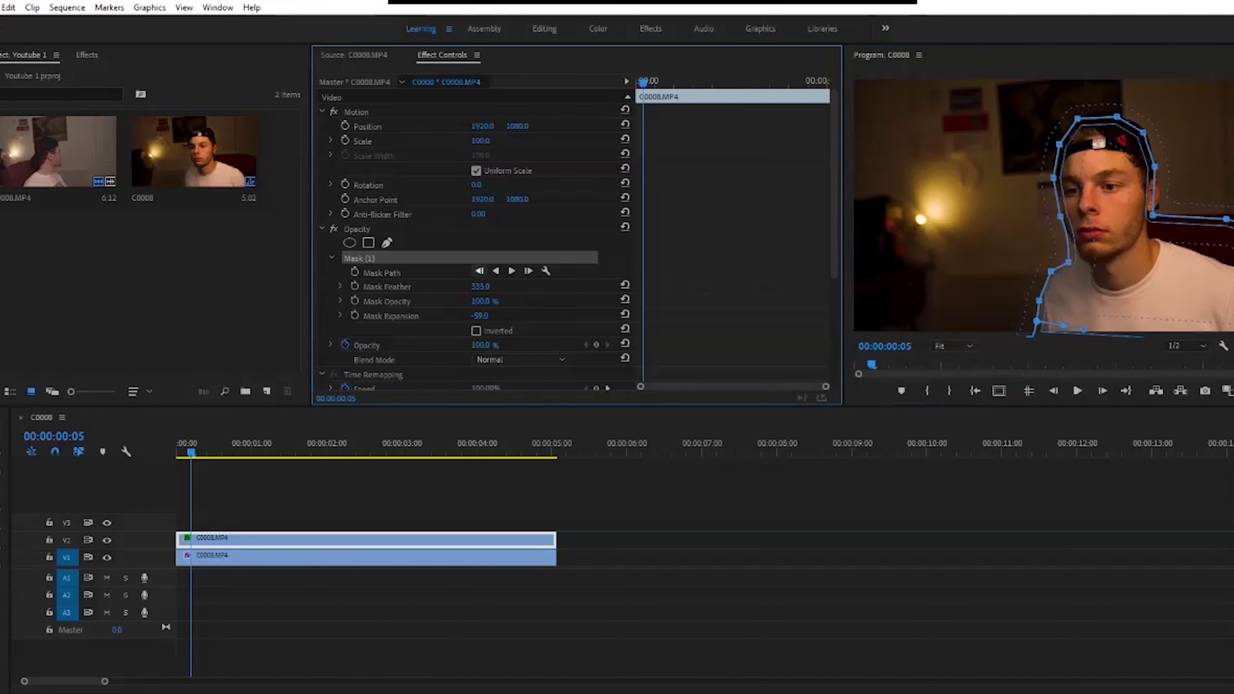
Enable Mask Path keyframing, track the mask forward through the clip, and return the playhead to the start.
click(355, 272)
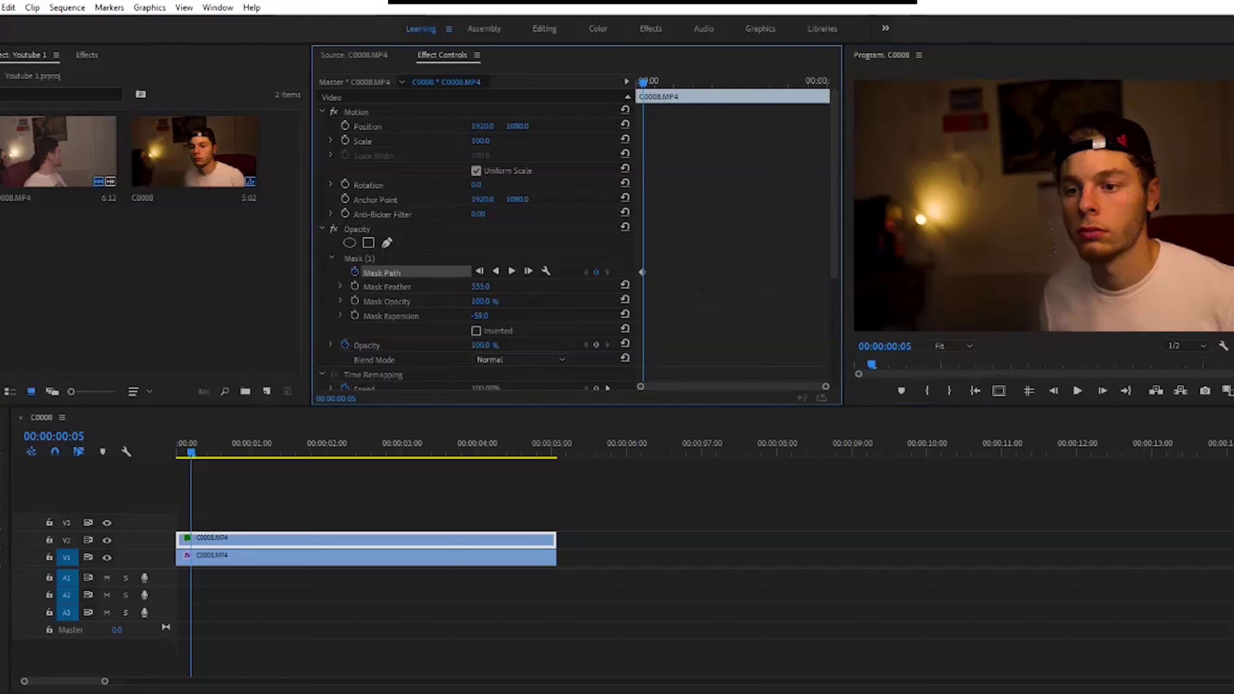
click(512, 271)
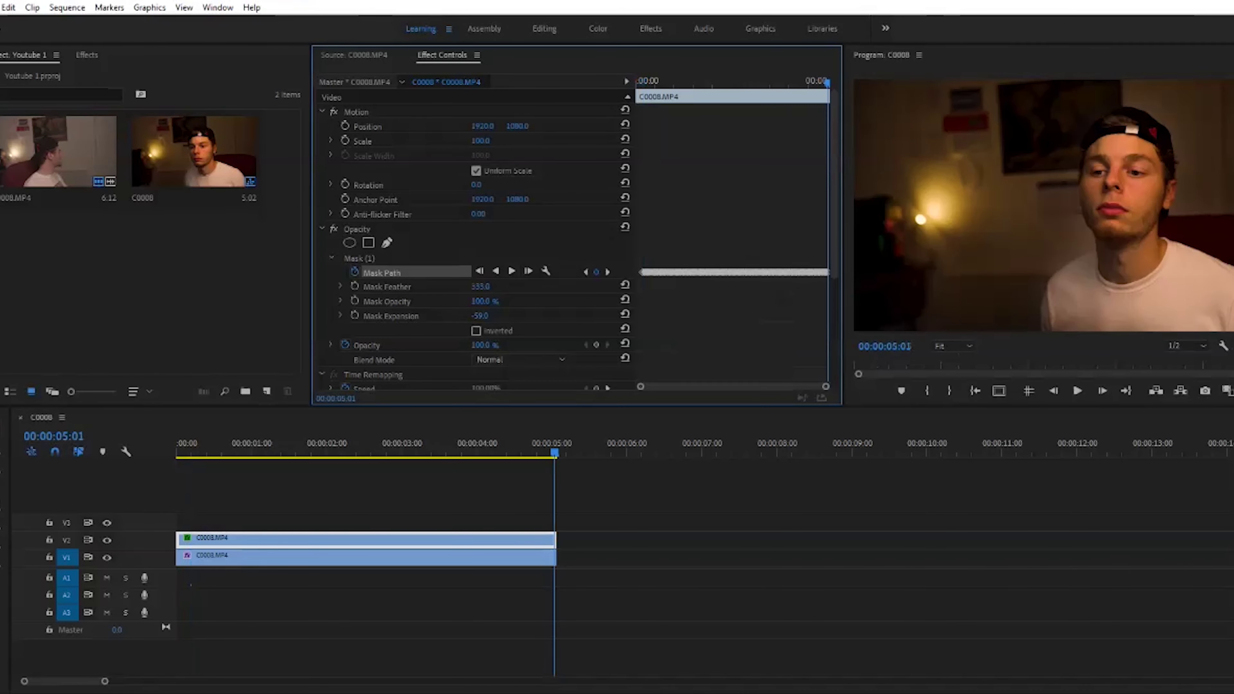
drag(828, 82, 637, 82)
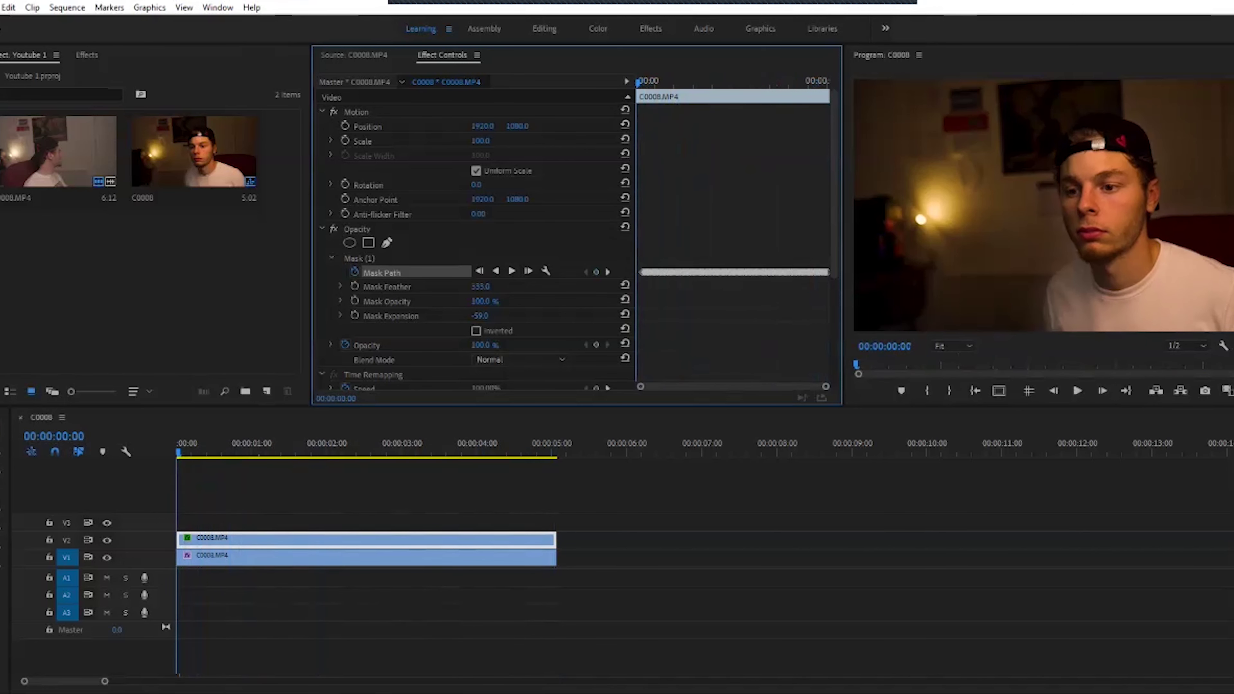
click(321, 440)
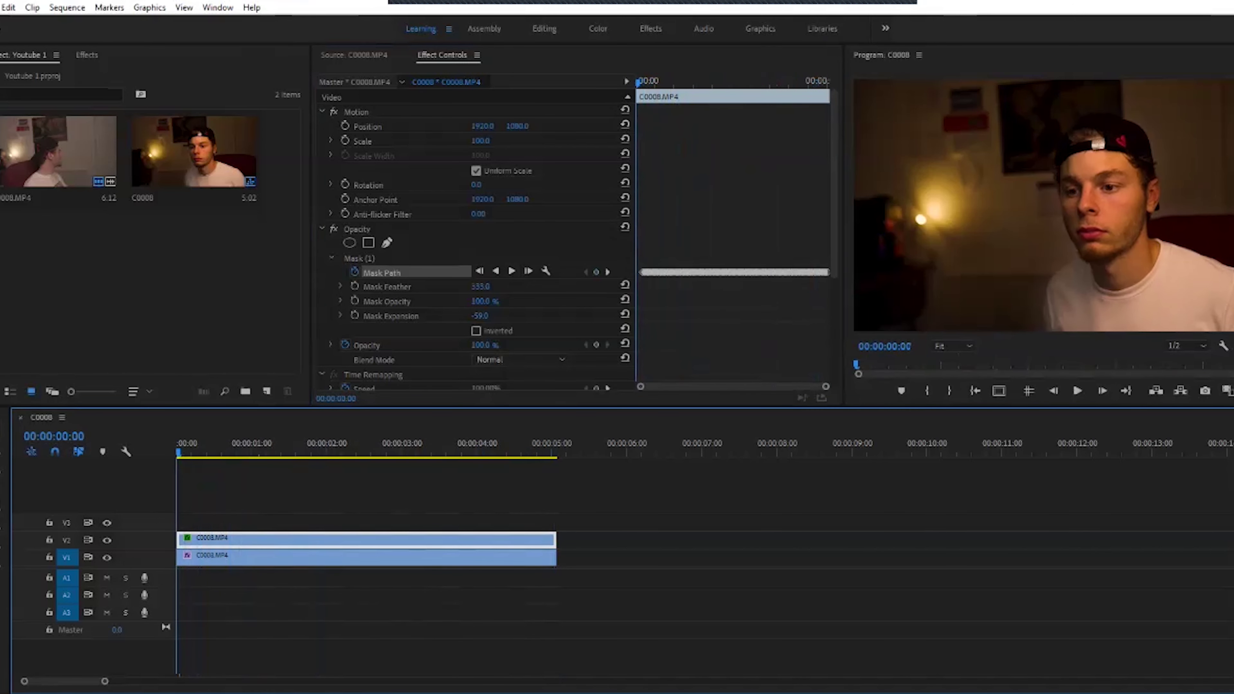
Lower Highlights, Shadows, Whites and Blacks slightly for the V2 clip in Lumetri Color's Basic Correction.
click(598, 28)
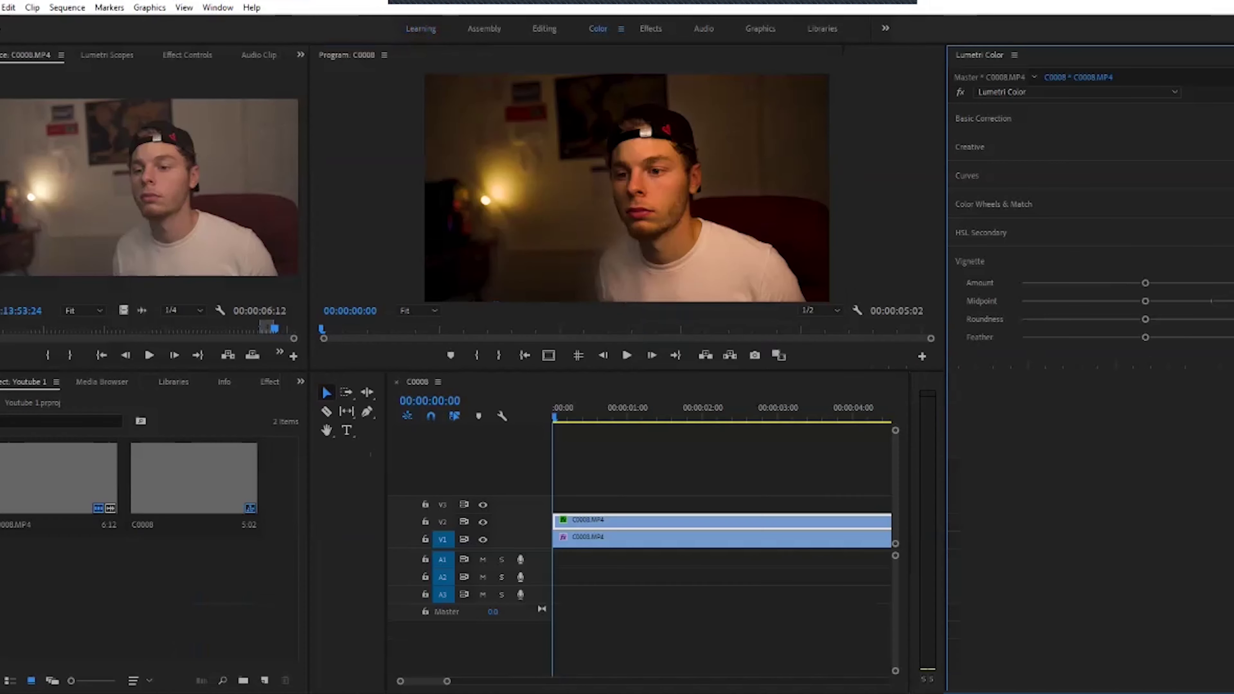
click(983, 118)
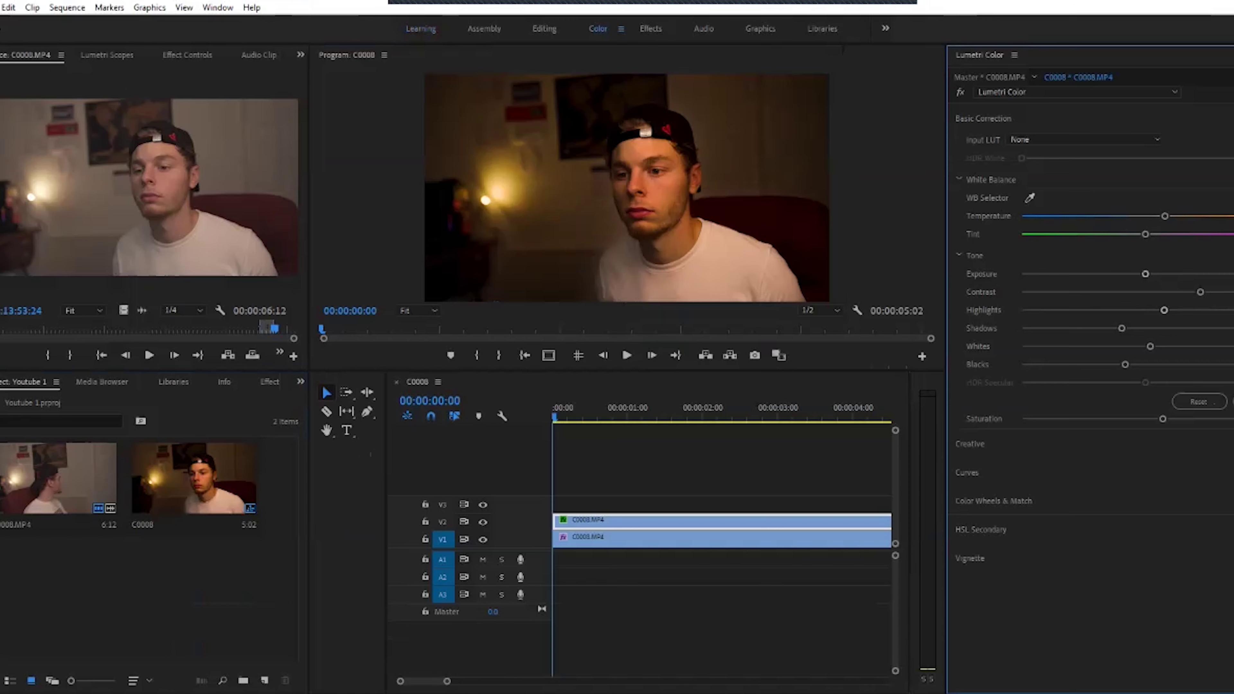
drag(1164, 310, 1114, 346)
drag(1122, 329, 1120, 364)
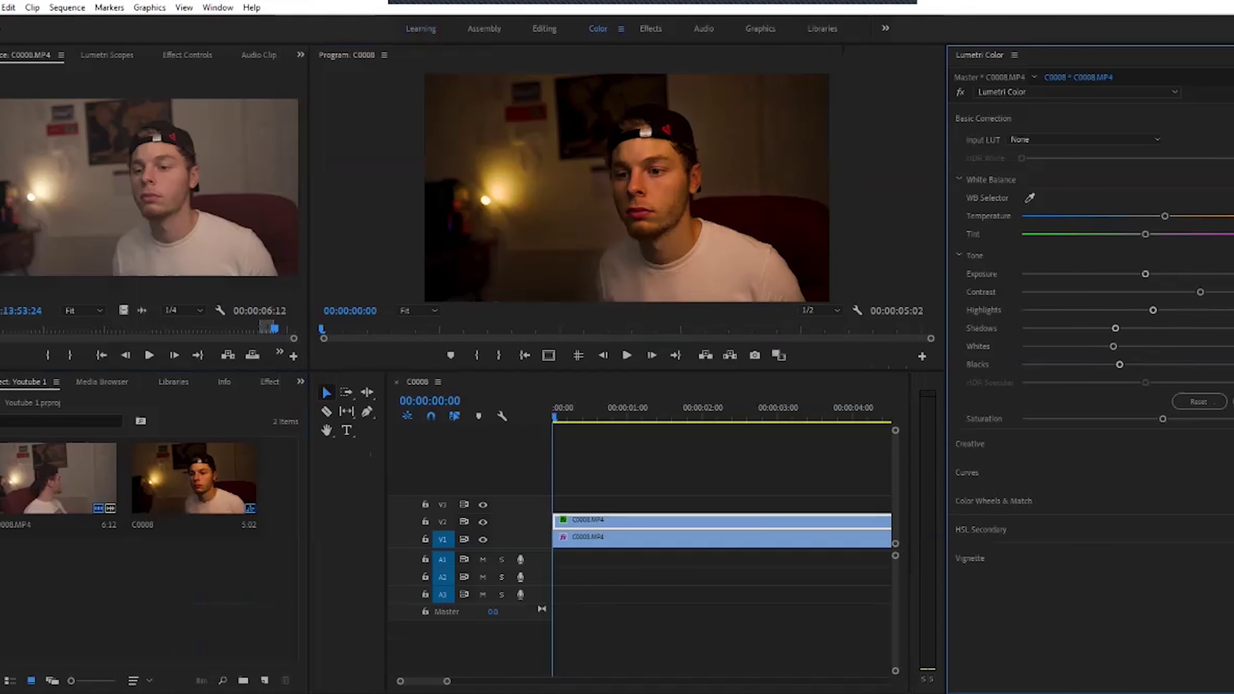
Reduce the V2 clip's Highlights slightly further after previewing the opening, and nudge one of its colour wheels.
key(space)
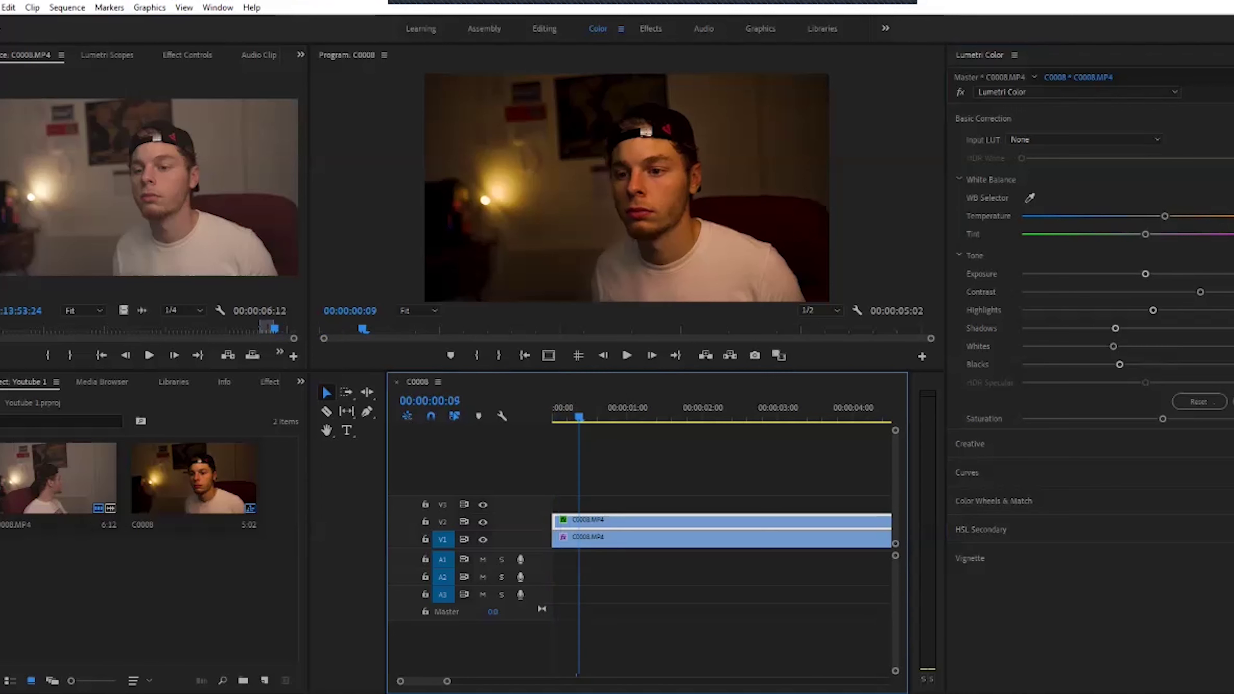
drag(666, 417, 606, 417)
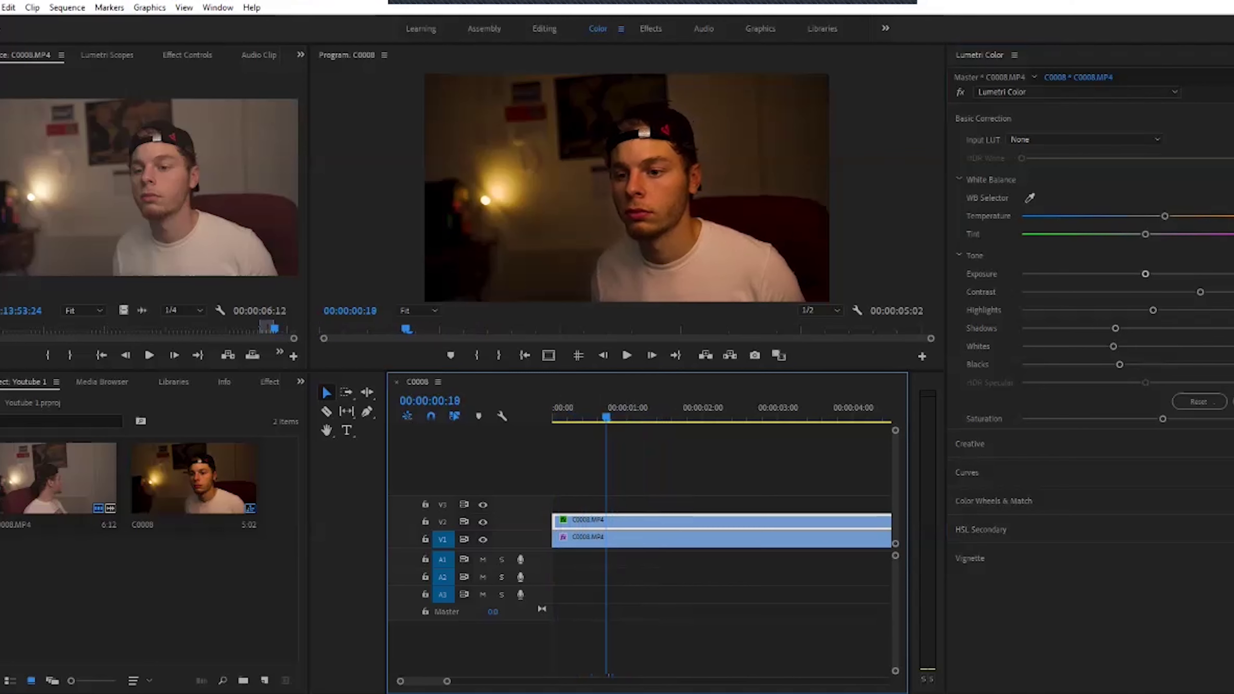
drag(1153, 310, 1146, 310)
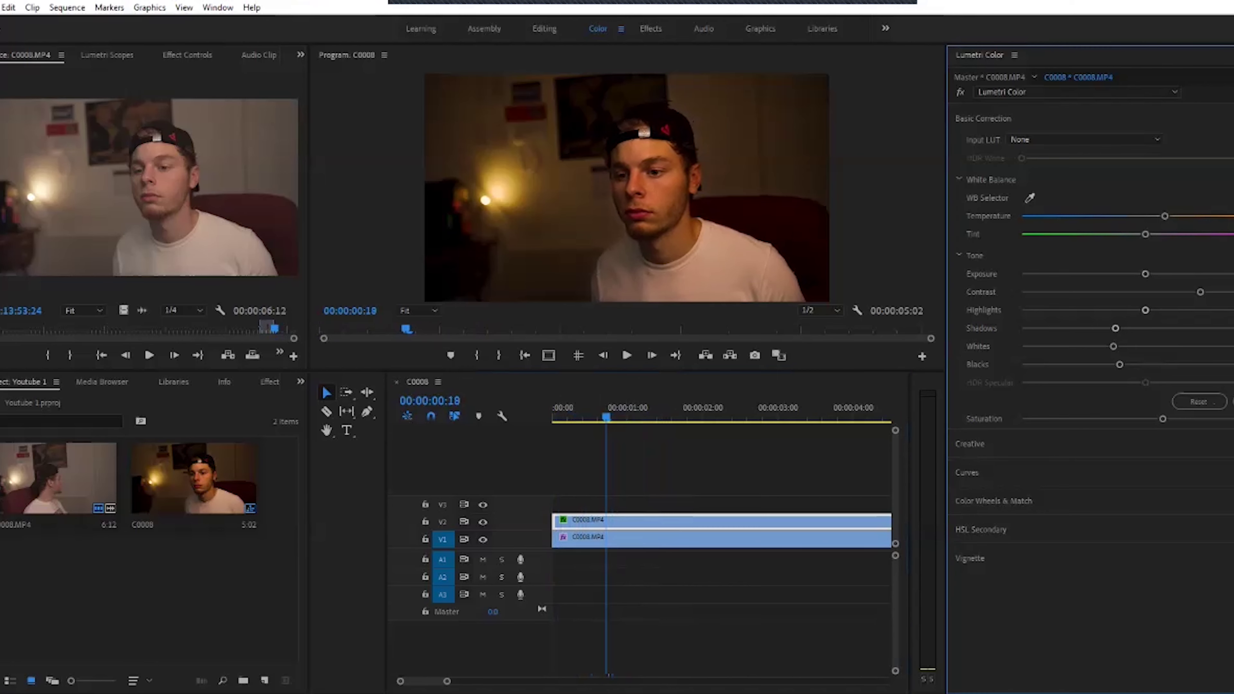
click(993, 501)
drag(1193, 389, 1192, 392)
Hide and reshow track V2 in the Learning workspace to compare the image with and without the masked clip.
click(421, 29)
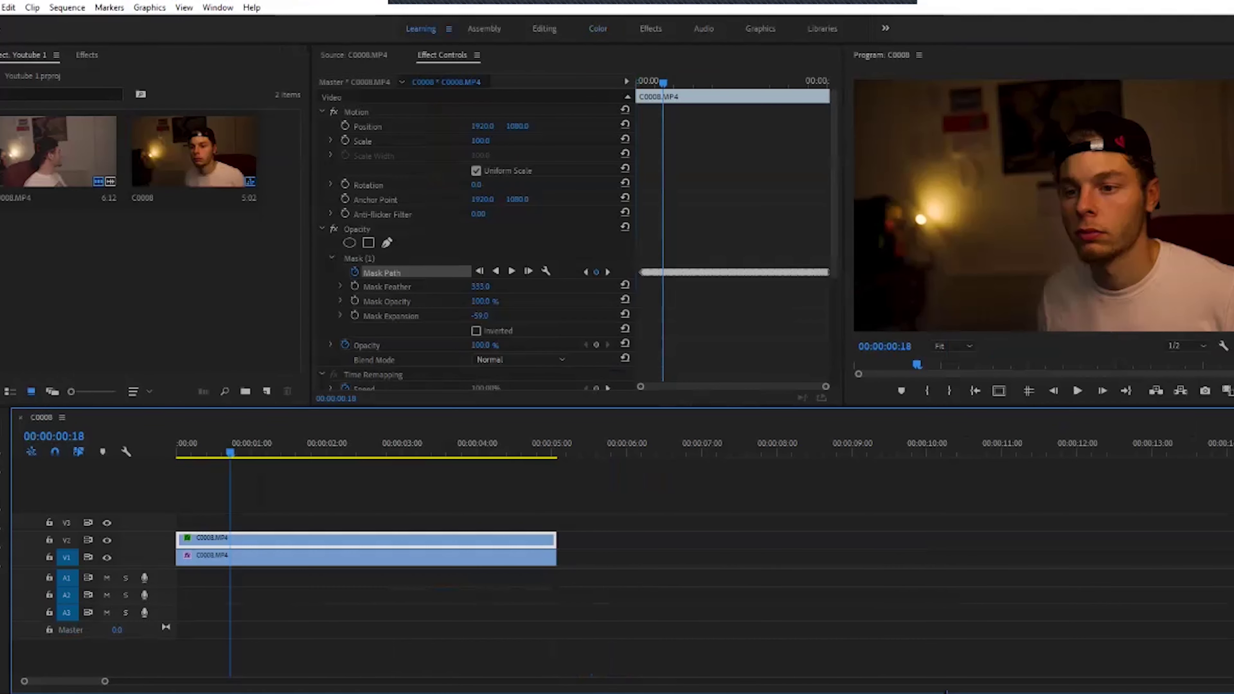
click(107, 540)
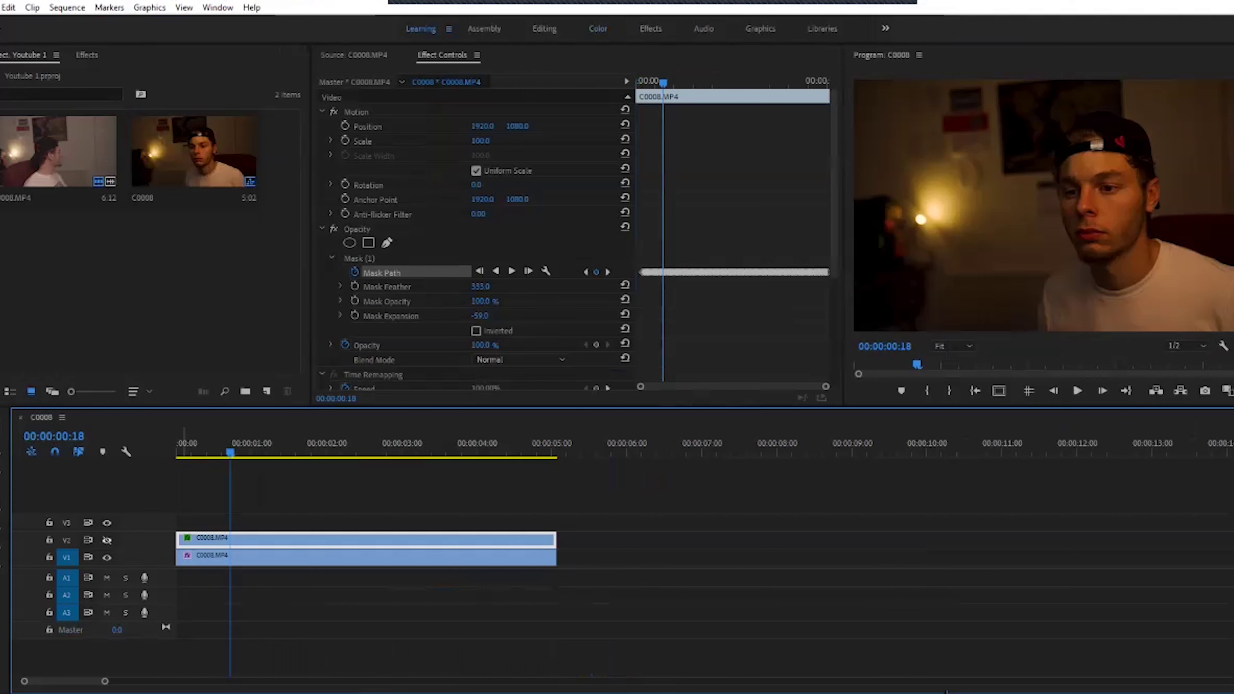
click(107, 539)
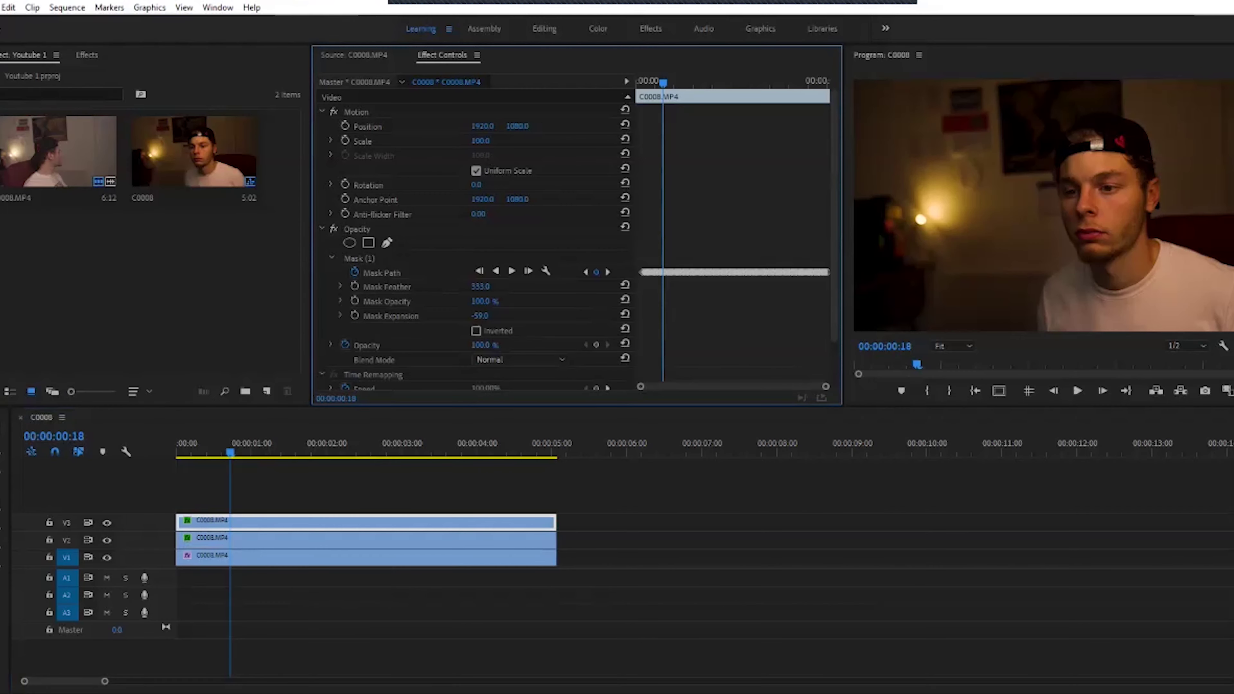
Delete the V3 clip's existing opacity mask and draw a new closed pen mask around the subject's face and neck.
click(360, 259)
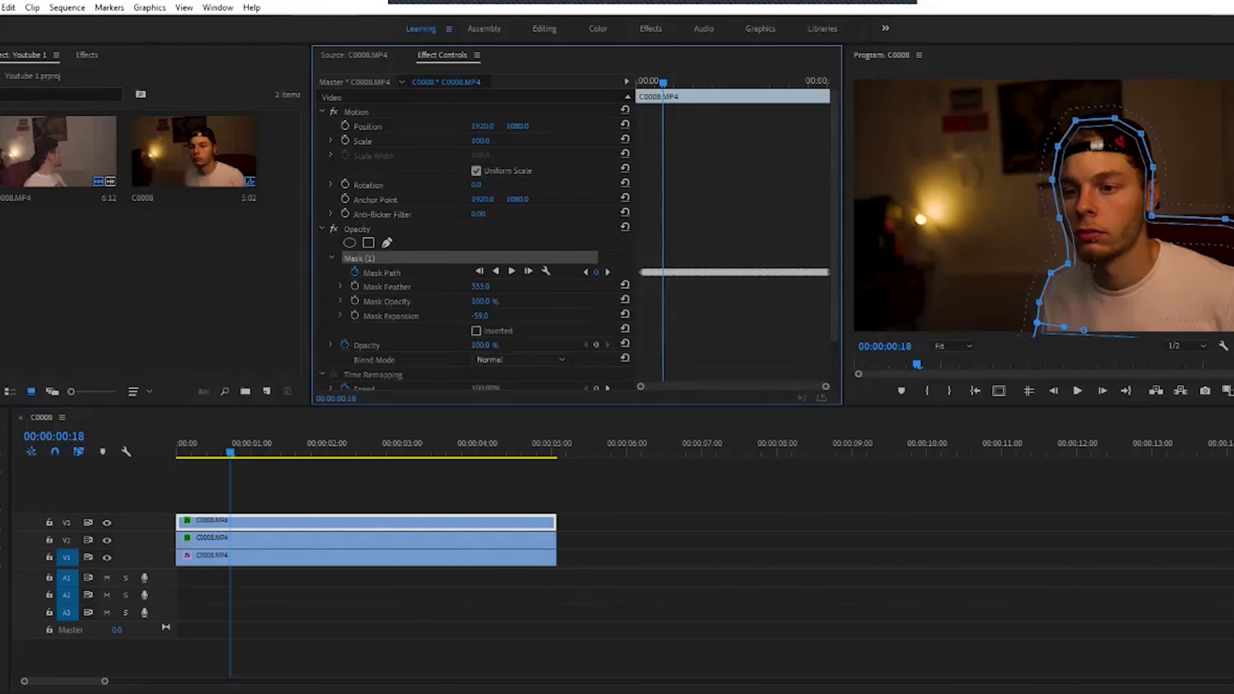
key(Delete)
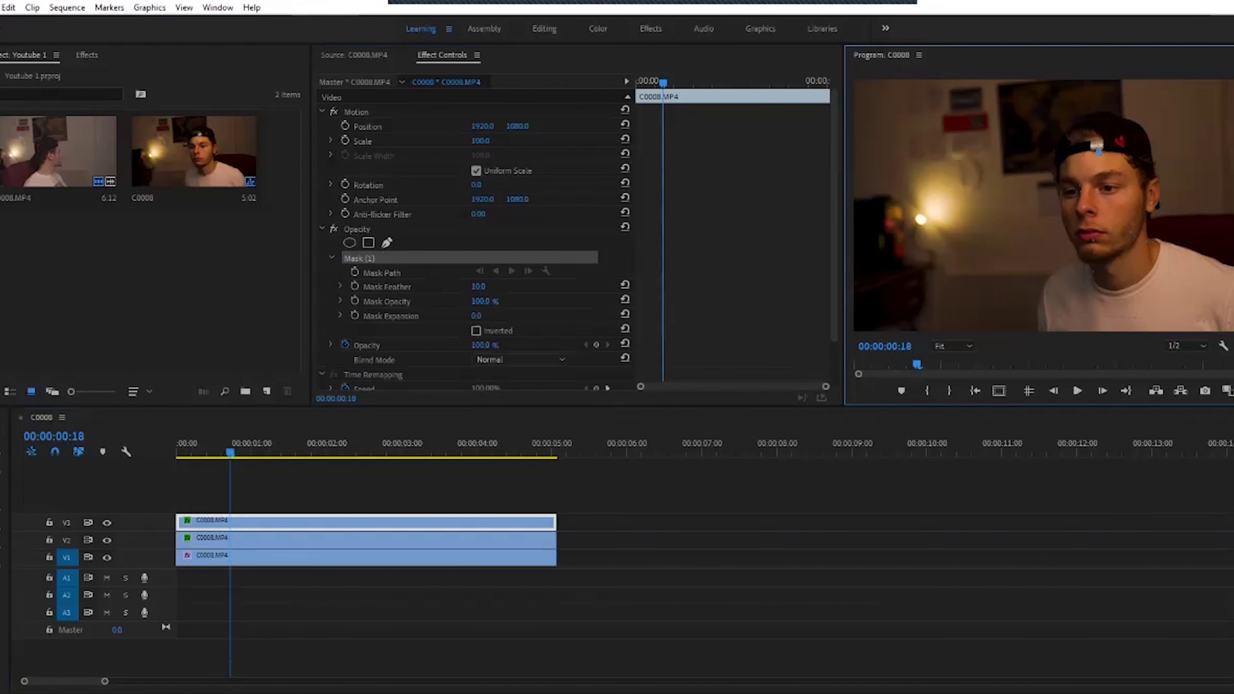
click(1126, 156)
click(1139, 185)
click(1144, 213)
click(1146, 240)
click(1159, 253)
click(1120, 291)
click(1106, 271)
click(1096, 244)
click(1084, 213)
click(1082, 186)
click(1069, 161)
click(1099, 153)
drag(1084, 157, 1084, 153)
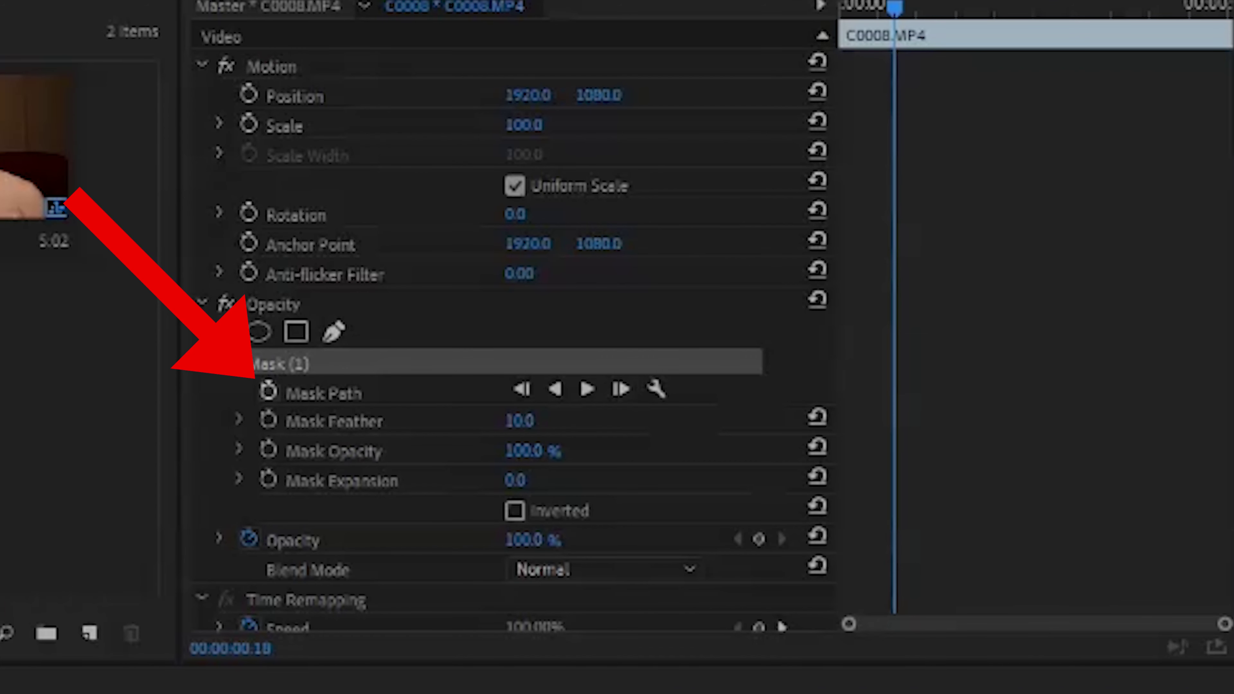
Enable Mask Path keyframing on the face mask, track it forward through the clip, and increase its feather.
click(268, 391)
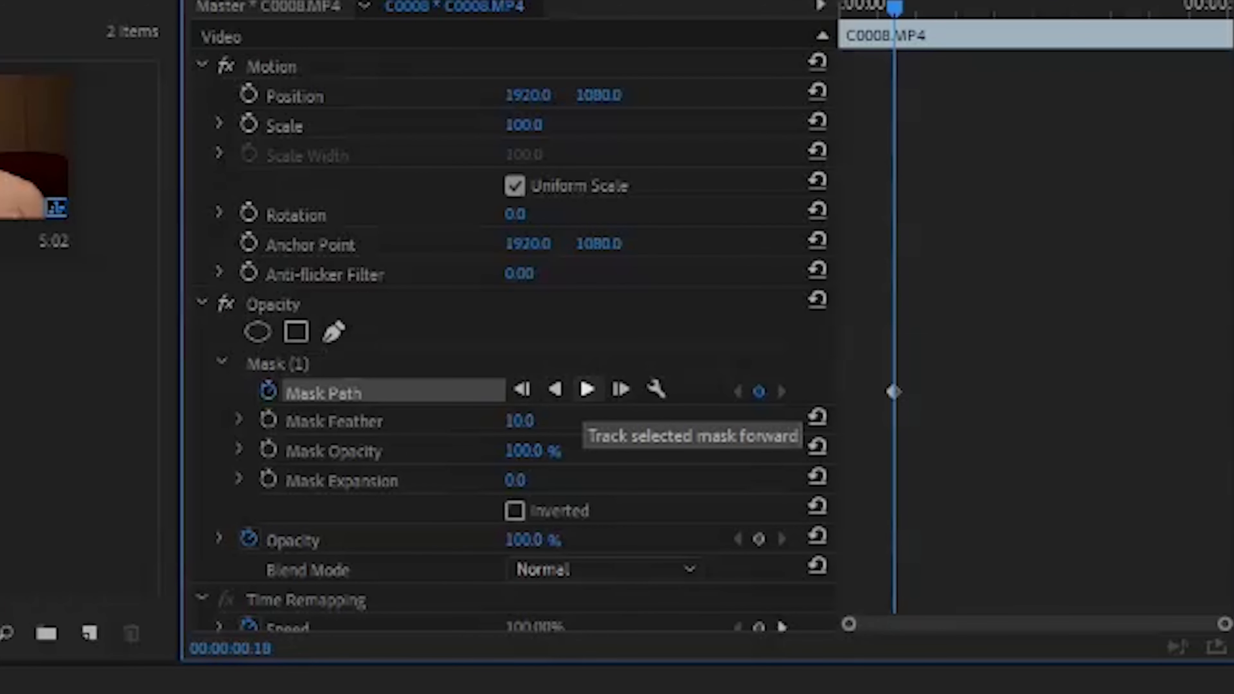
click(587, 389)
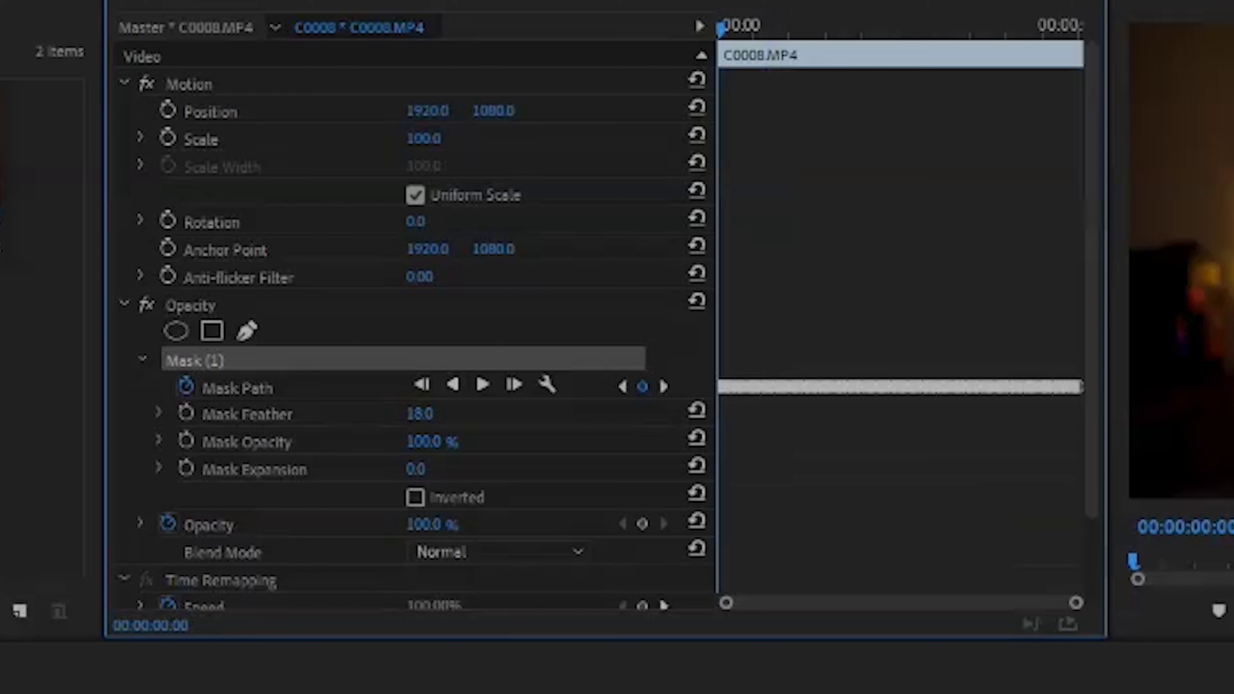
drag(420, 414, 482, 414)
Cool the V3 face clip slightly by lowering its Temperature in Lumetri Color's Basic Correction.
click(598, 29)
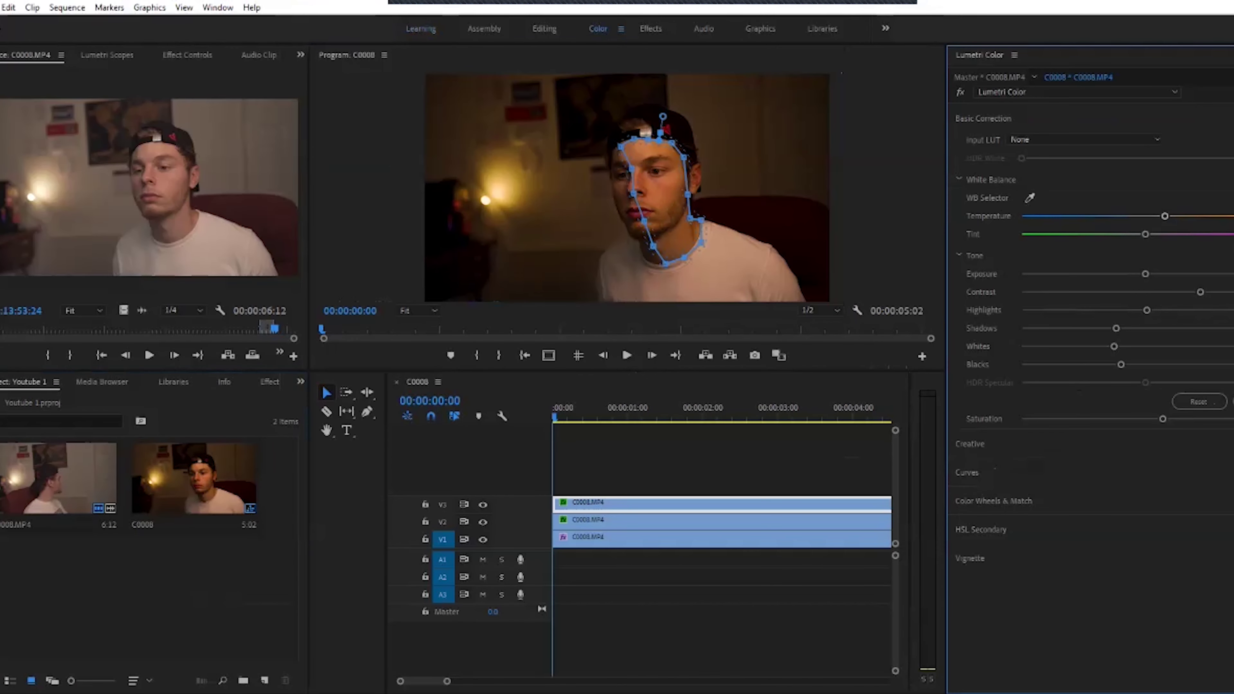
drag(1165, 216, 1139, 216)
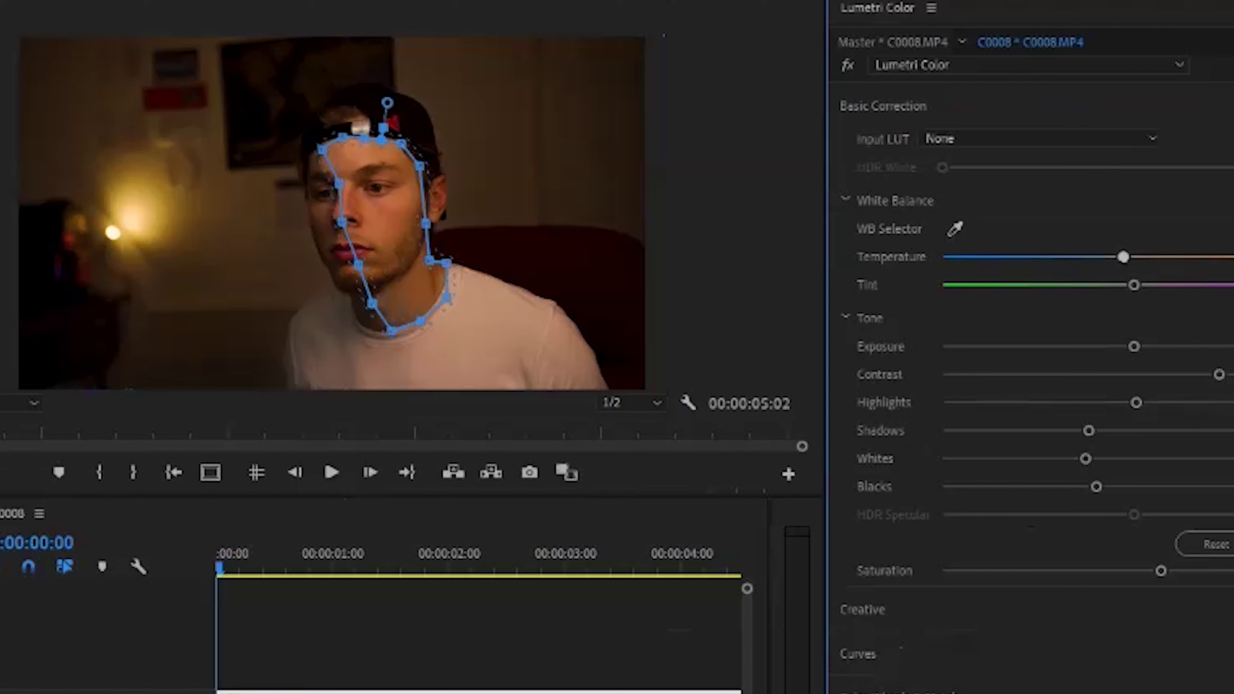
drag(1123, 256, 1119, 257)
Nudge the V3 clip's Midtones and Shadows colour wheels very slightly, and return to its Basic Correction settings.
click(899, 692)
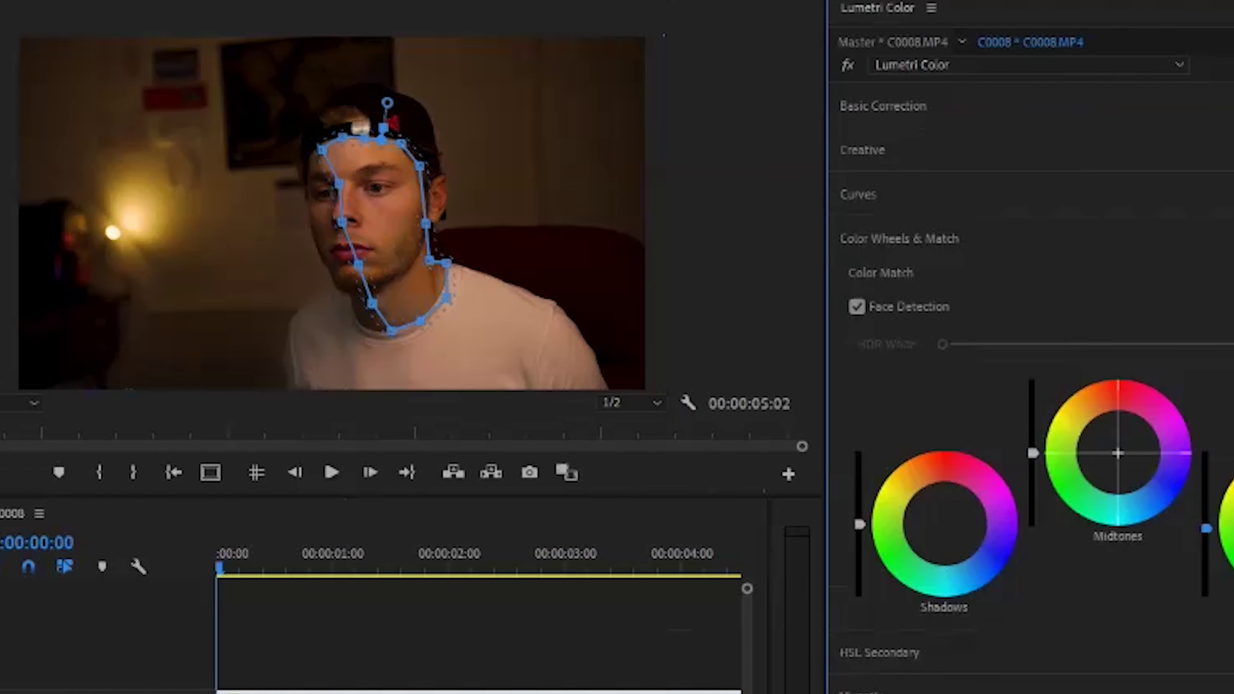
drag(1118, 453, 1119, 456)
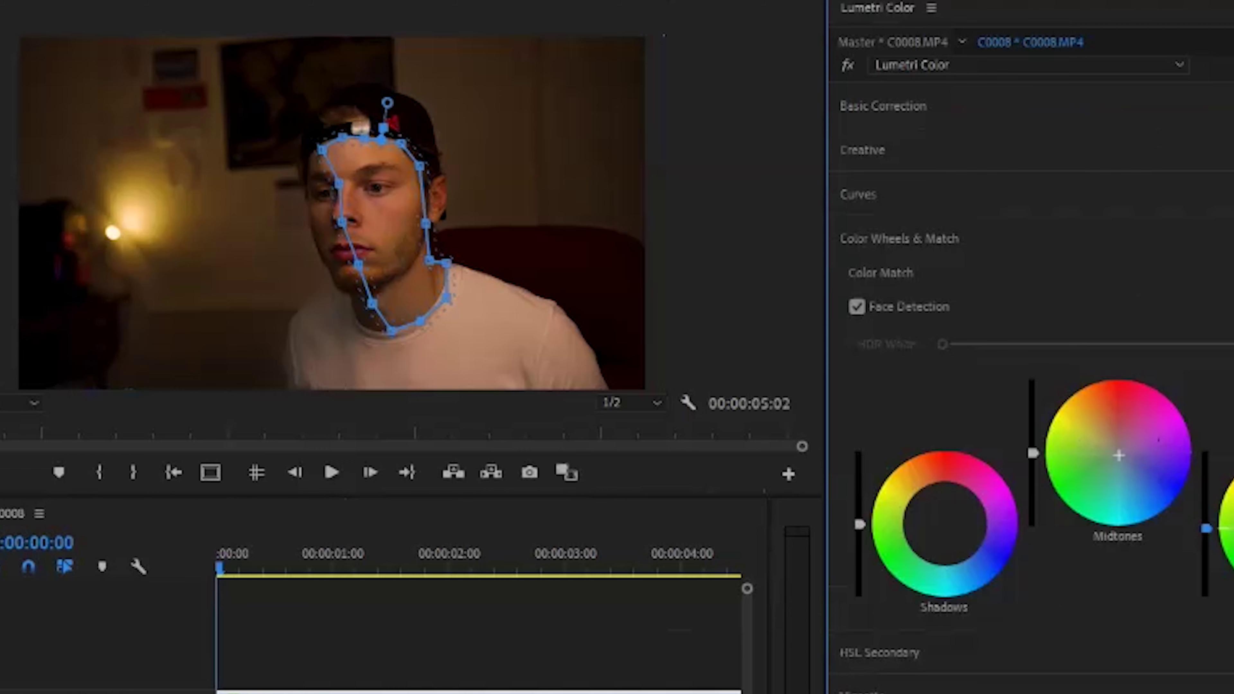
click(944, 526)
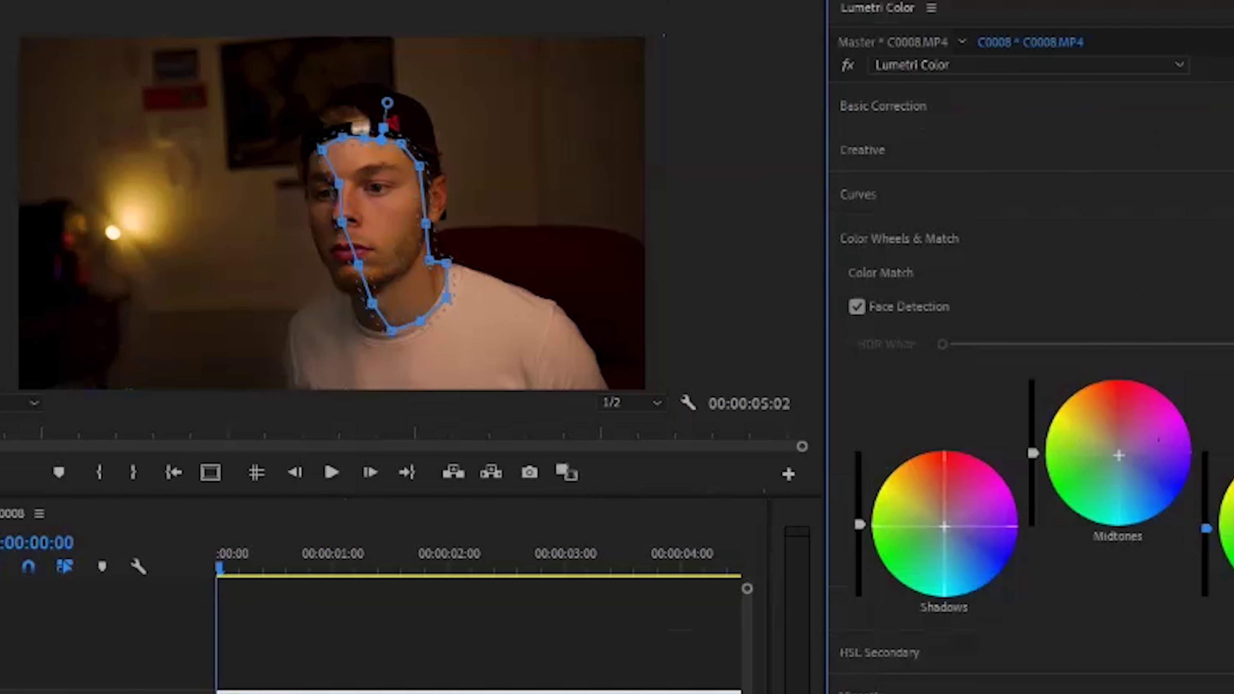
click(883, 106)
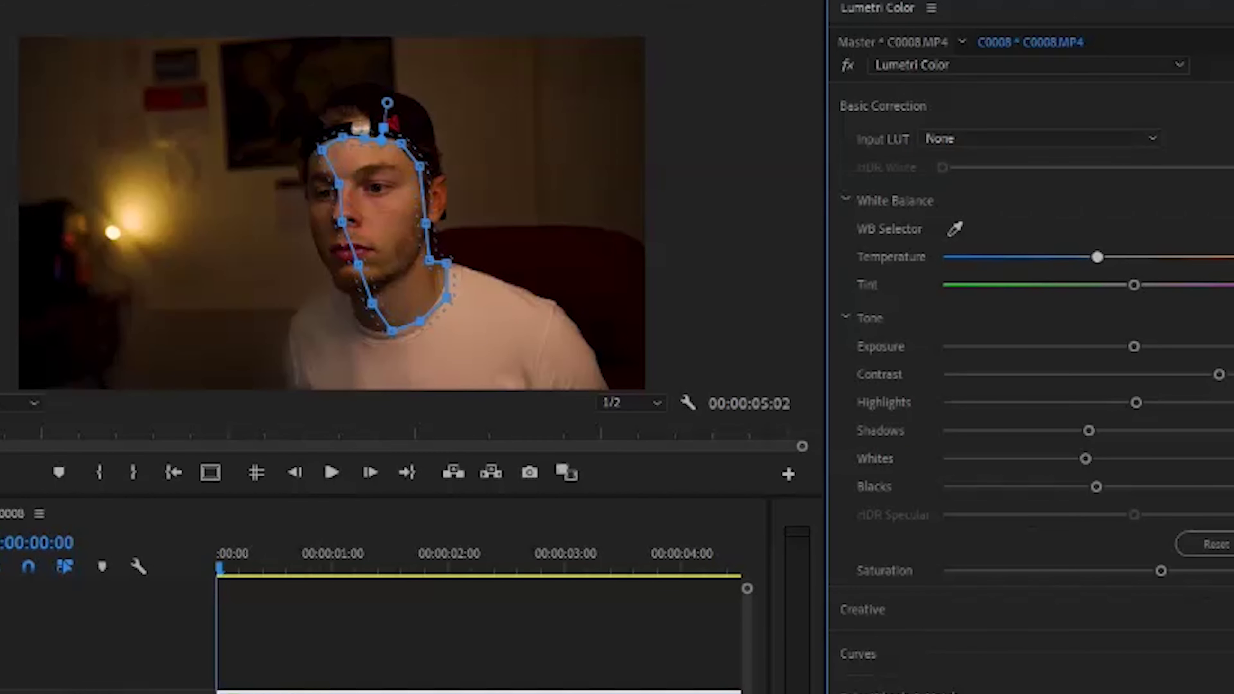
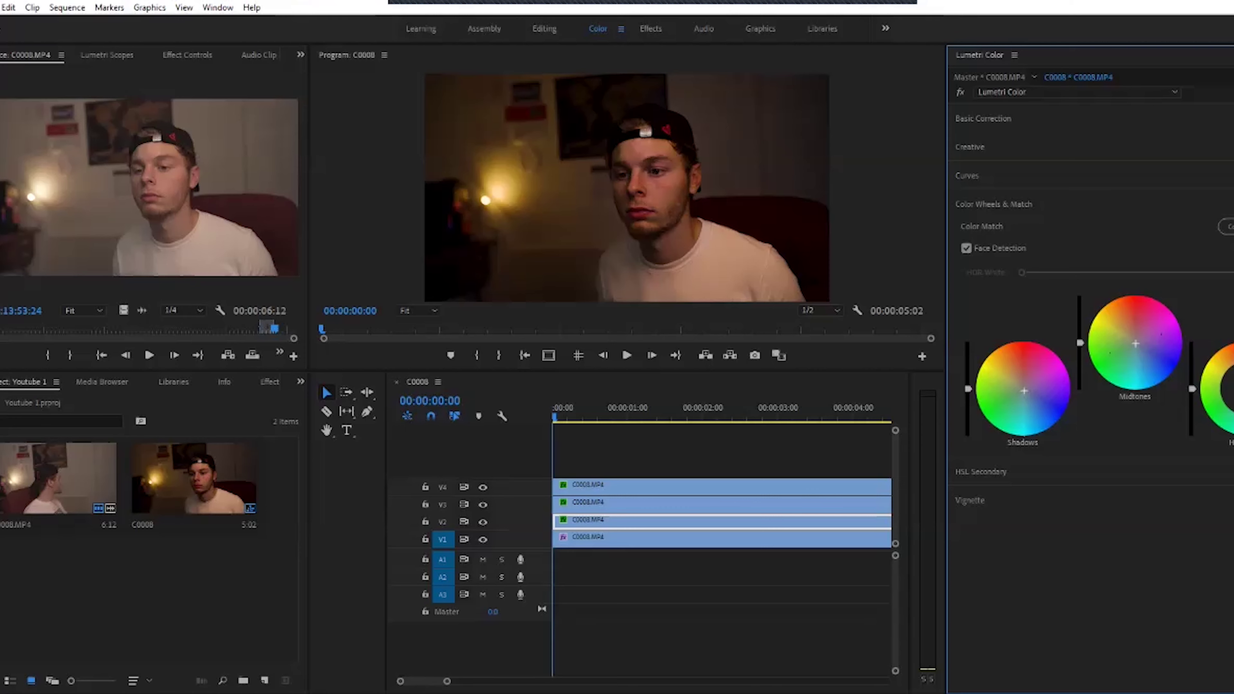
Adjust the V2 clip's mask feather in the Learning workspace and play the sequence to preview the result.
click(421, 29)
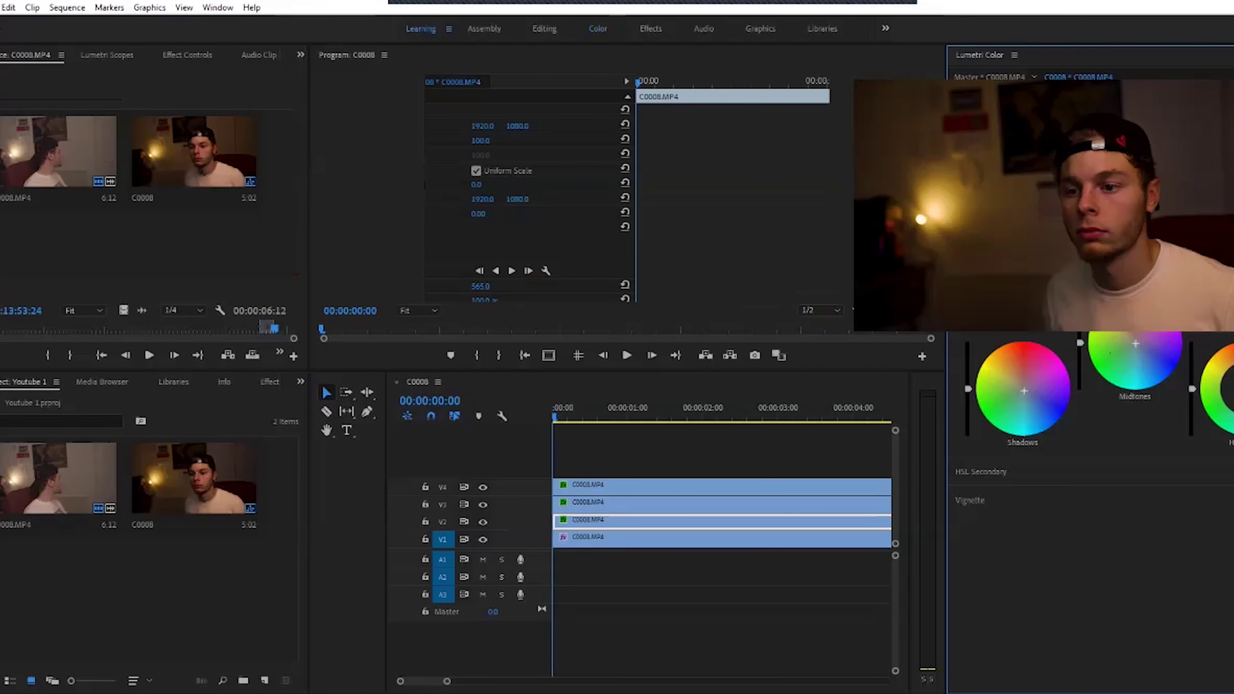
drag(480, 286, 463, 286)
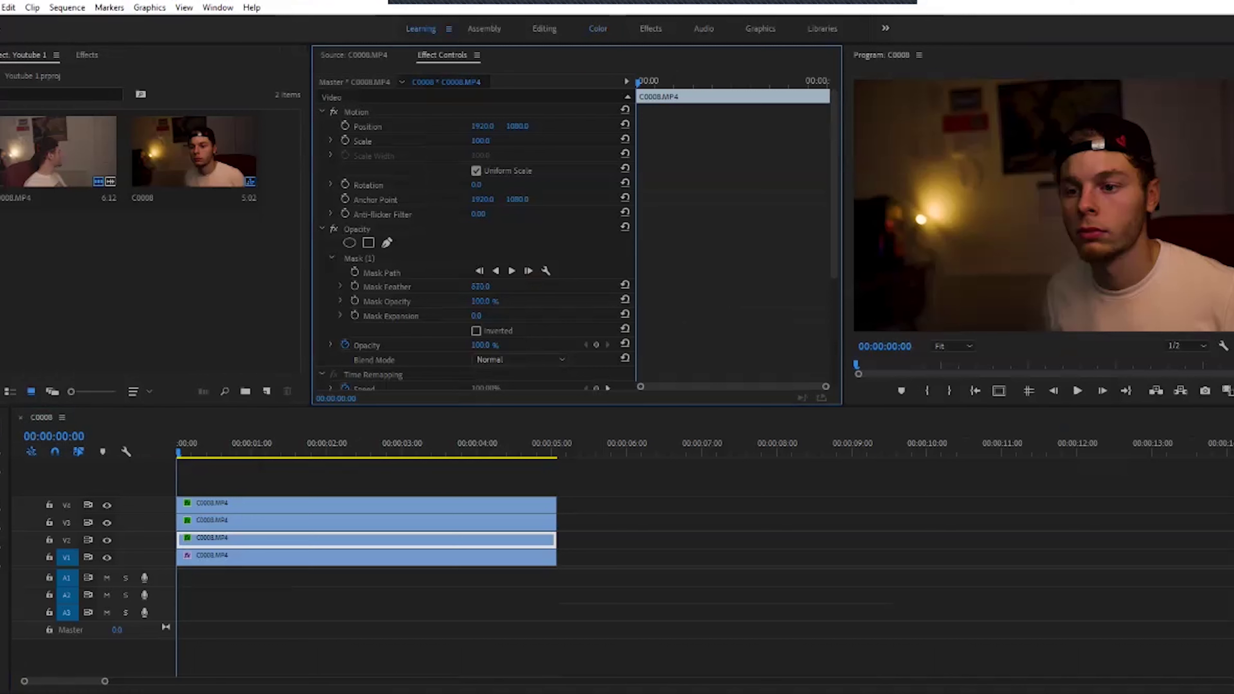
key(space)
Hide and reshow tracks V4 and V2 to compare the image with and without those layers.
click(107, 505)
click(107, 540)
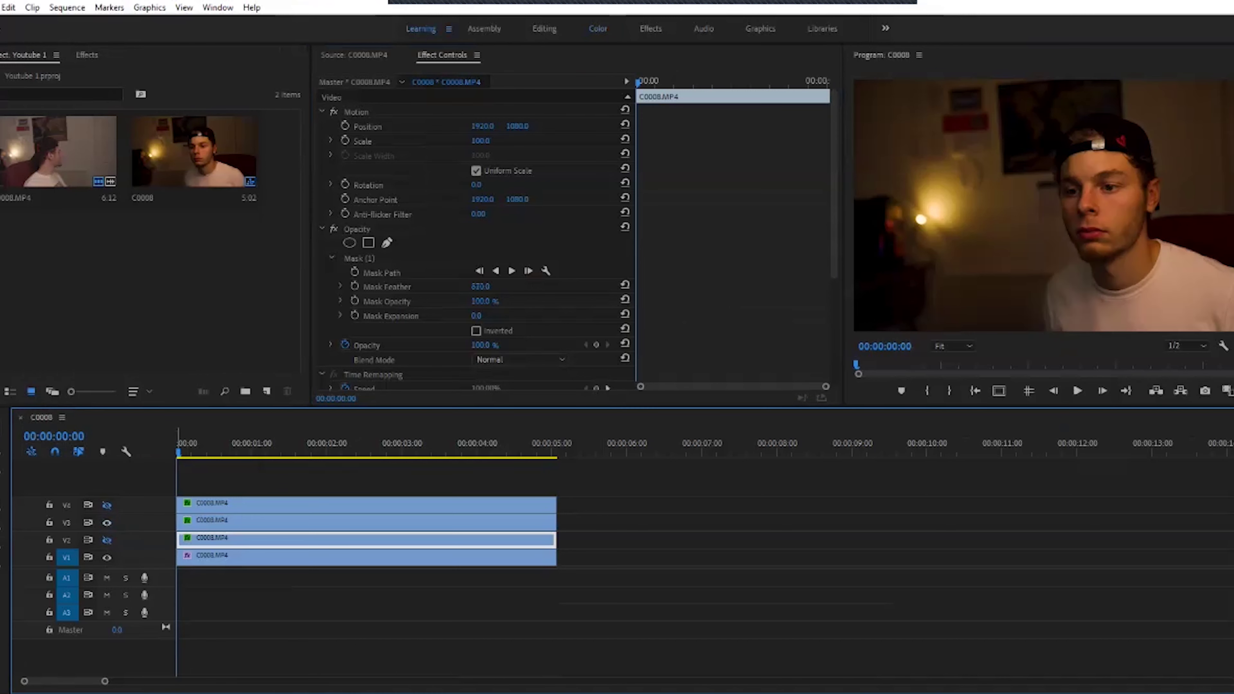
click(107, 505)
click(107, 540)
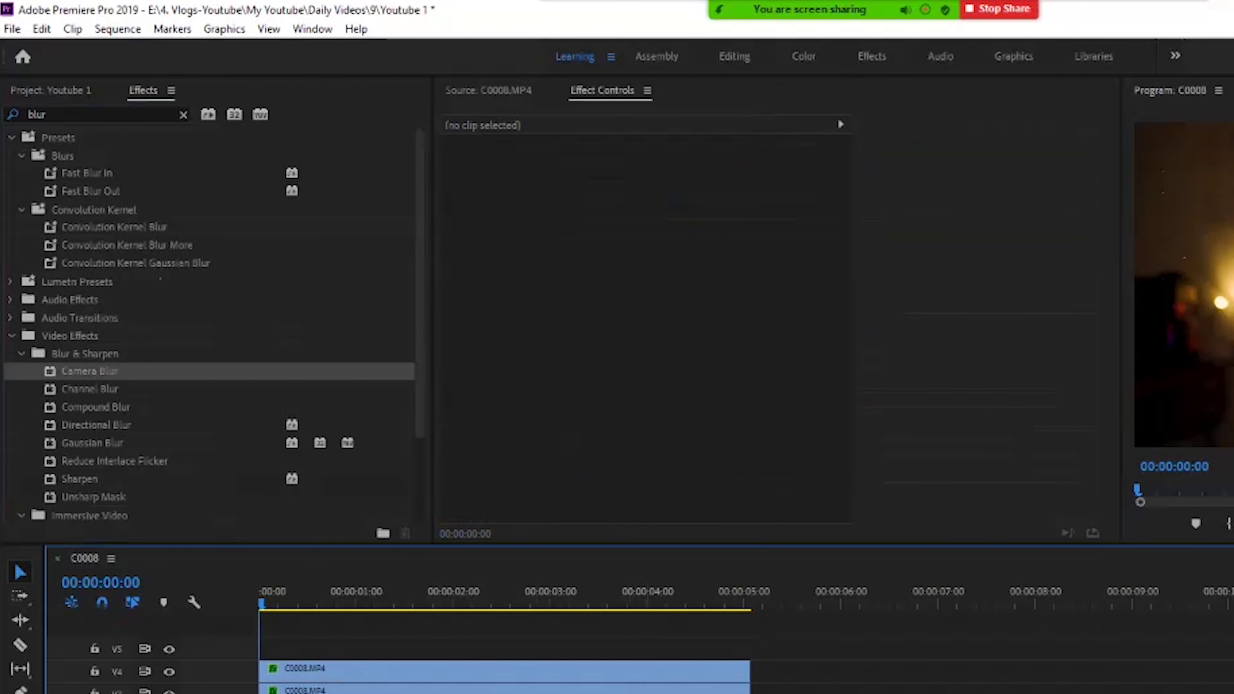
Create a new legacy title named Title 01 with the default 3840 × 2160, 25 fps settings.
click(50, 90)
click(12, 29)
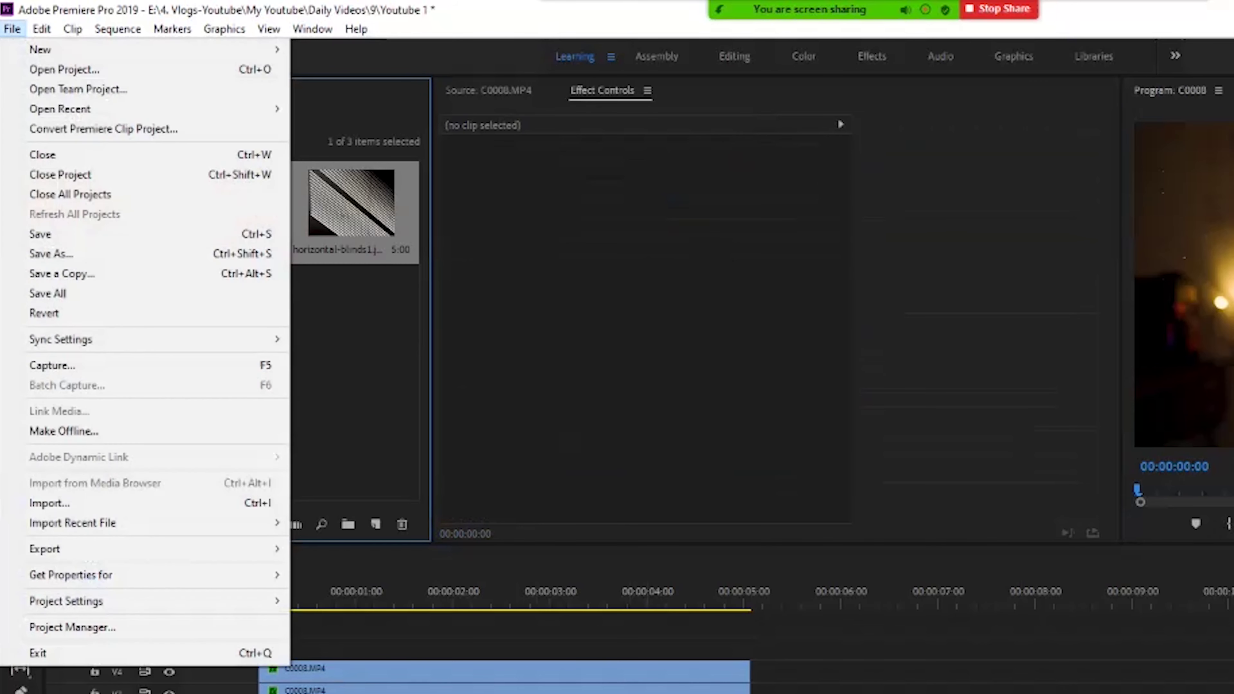
mouse_move(43, 50)
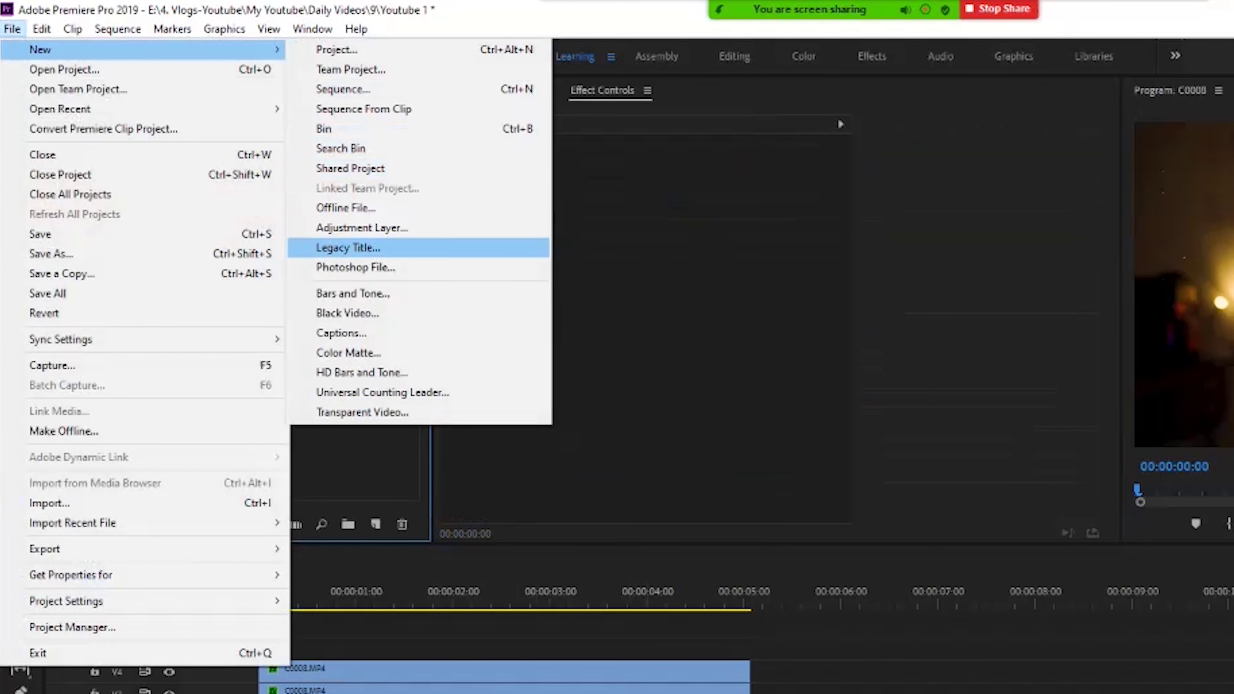
click(347, 247)
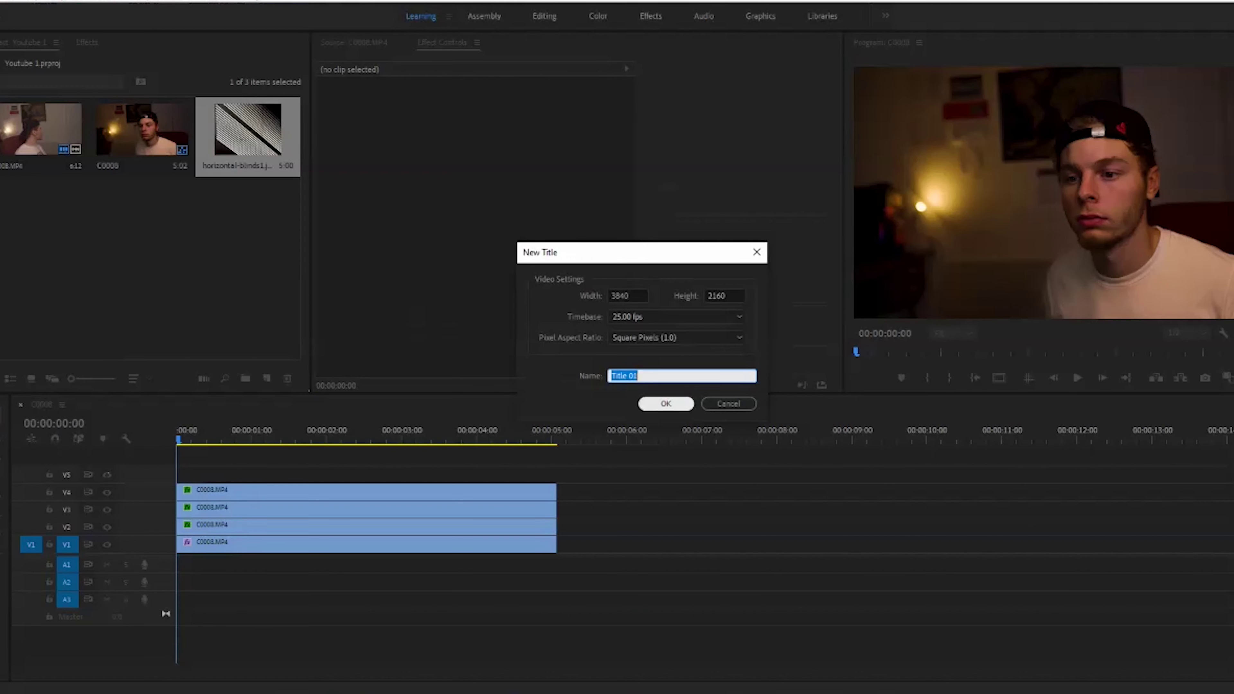
key(Return)
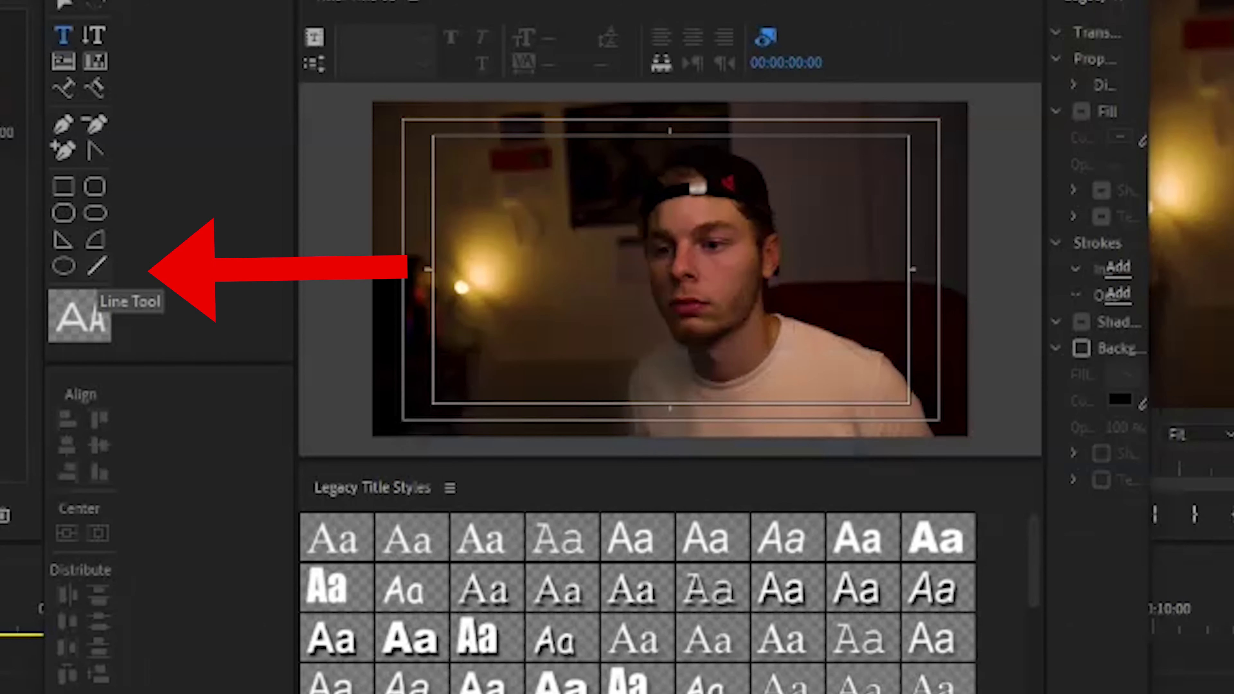
Draw a slightly sloping line across the subject's lower face in the title and set its Line Width to 30.
click(97, 265)
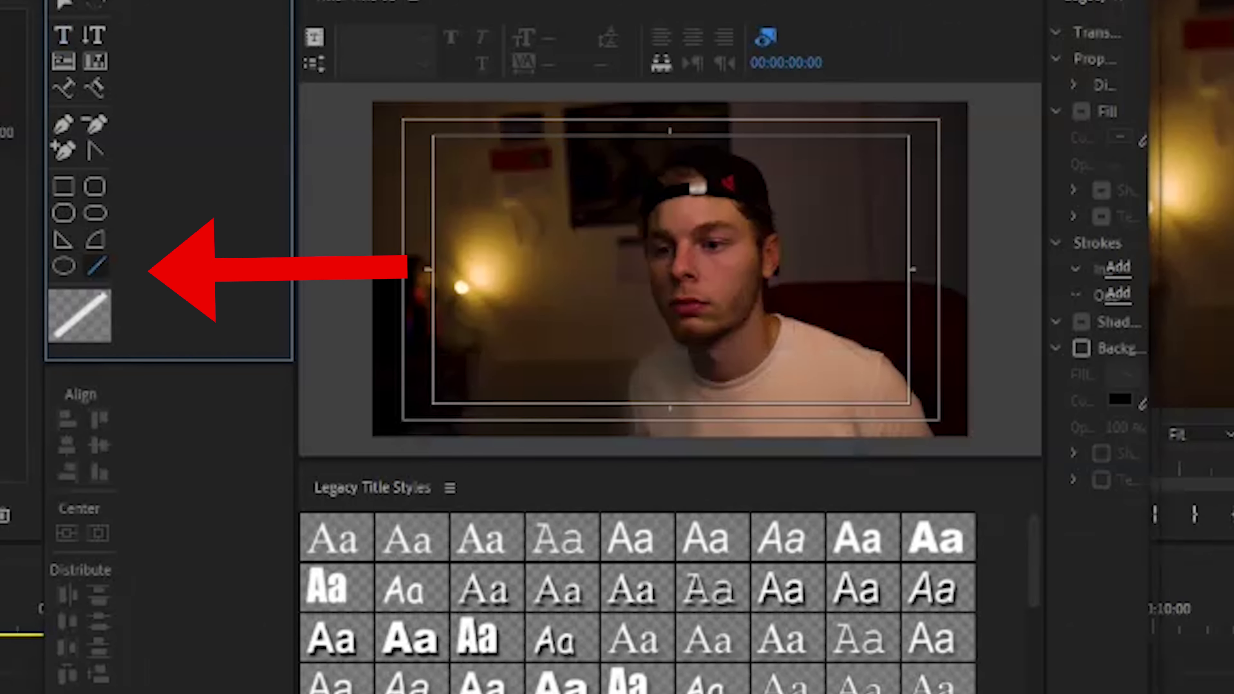
drag(653, 262, 738, 273)
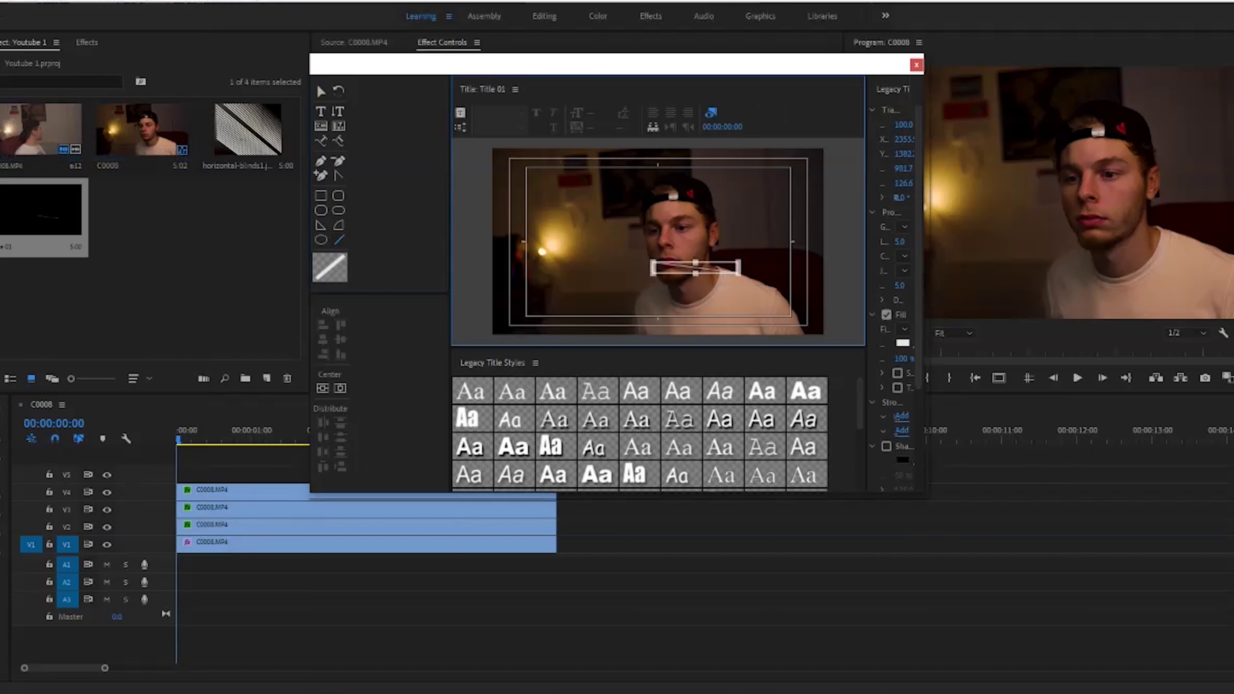
drag(866, 274, 804, 273)
drag(874, 242, 945, 242)
drag(1086, 237, 1059, 237)
click(1086, 237)
text(30)
key(Return)
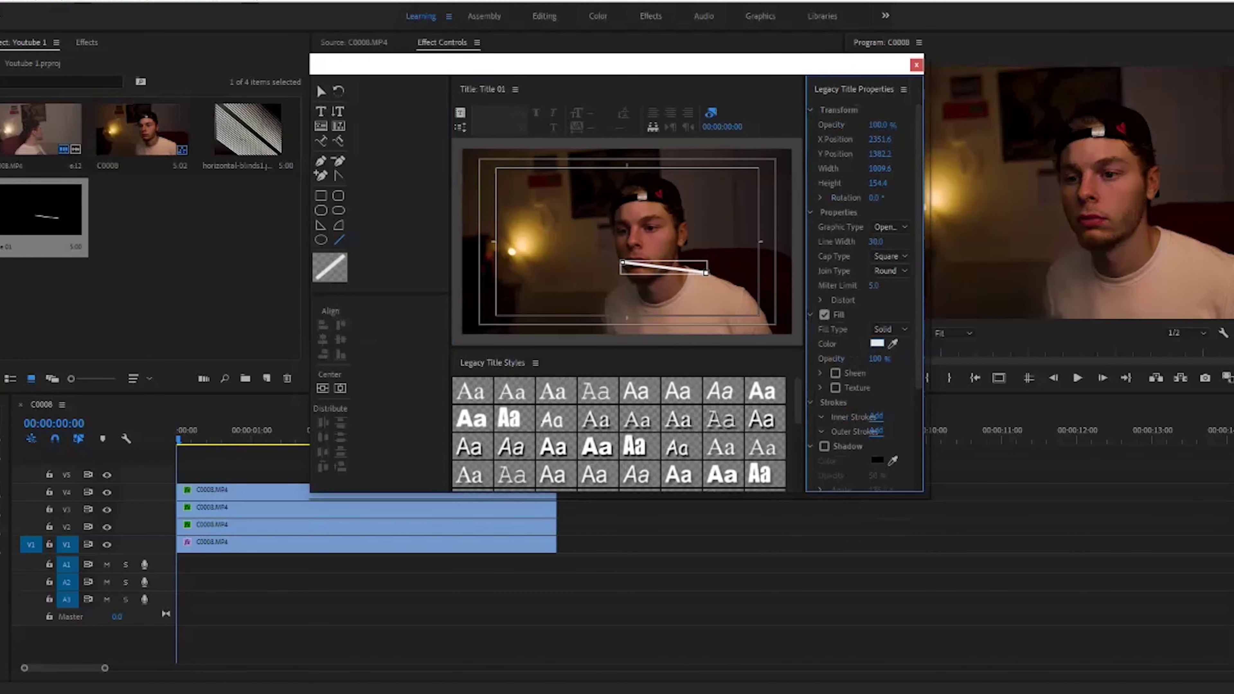
Set the line's fill colour to black, close the title editor, and place Title 01 on track V5 at the sequence start.
click(877, 343)
click(797, 266)
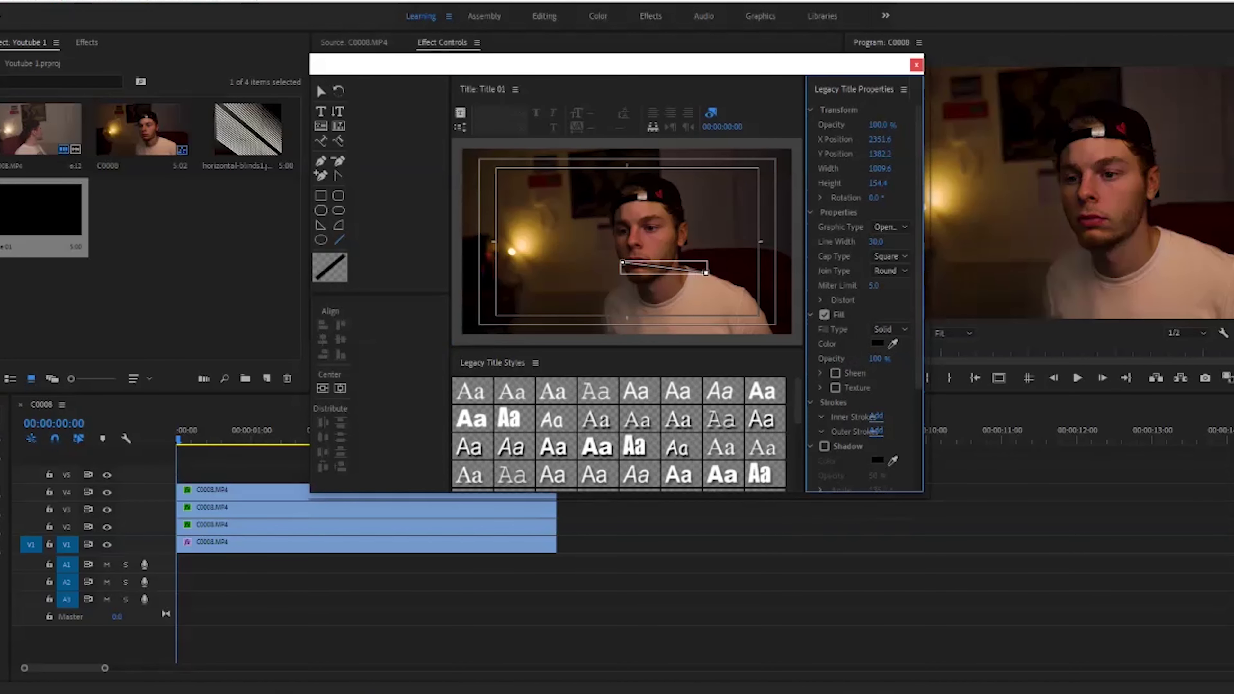
click(916, 65)
drag(41, 209, 190, 475)
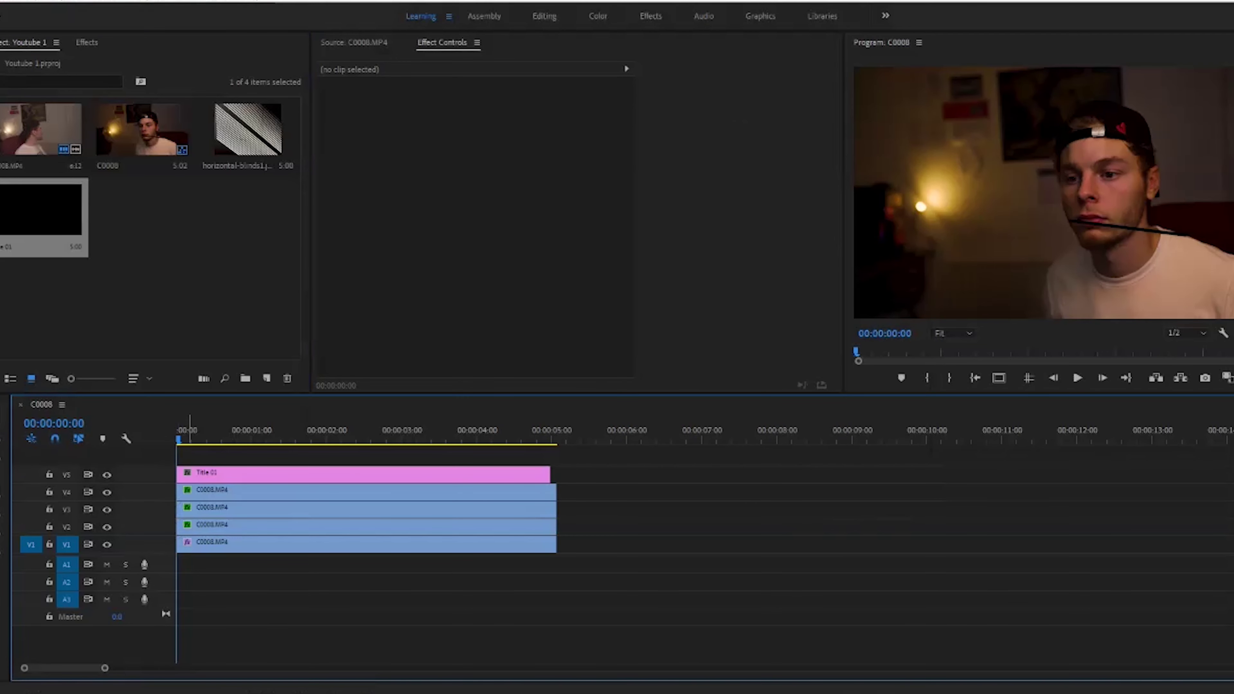
Duplicate the title clip onto tracks V6 and V7, moving each copy up so the lines stack across the face.
scroll(190, 474, up, 2)
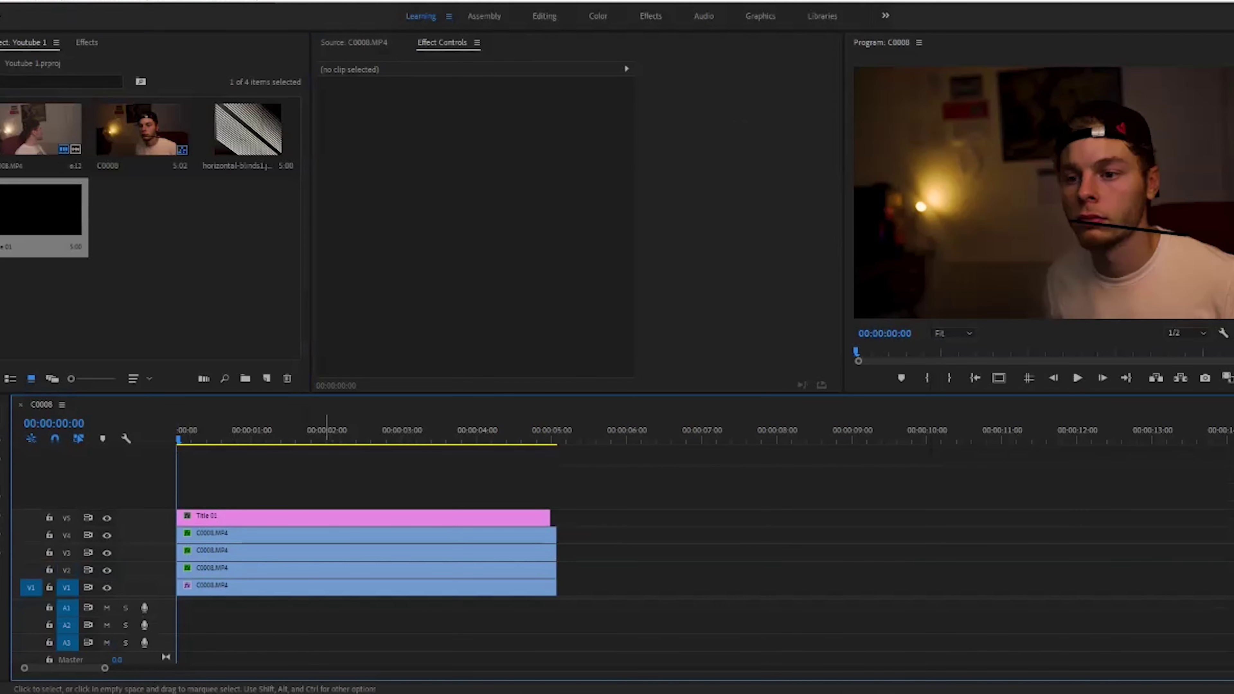
click(328, 518)
drag(327, 518, 326, 501)
mouse_move(517, 113)
mouse_down()
mouse_move(455, 114)
mouse_move(495, 128)
mouse_move(502, 113)
mouse_up()
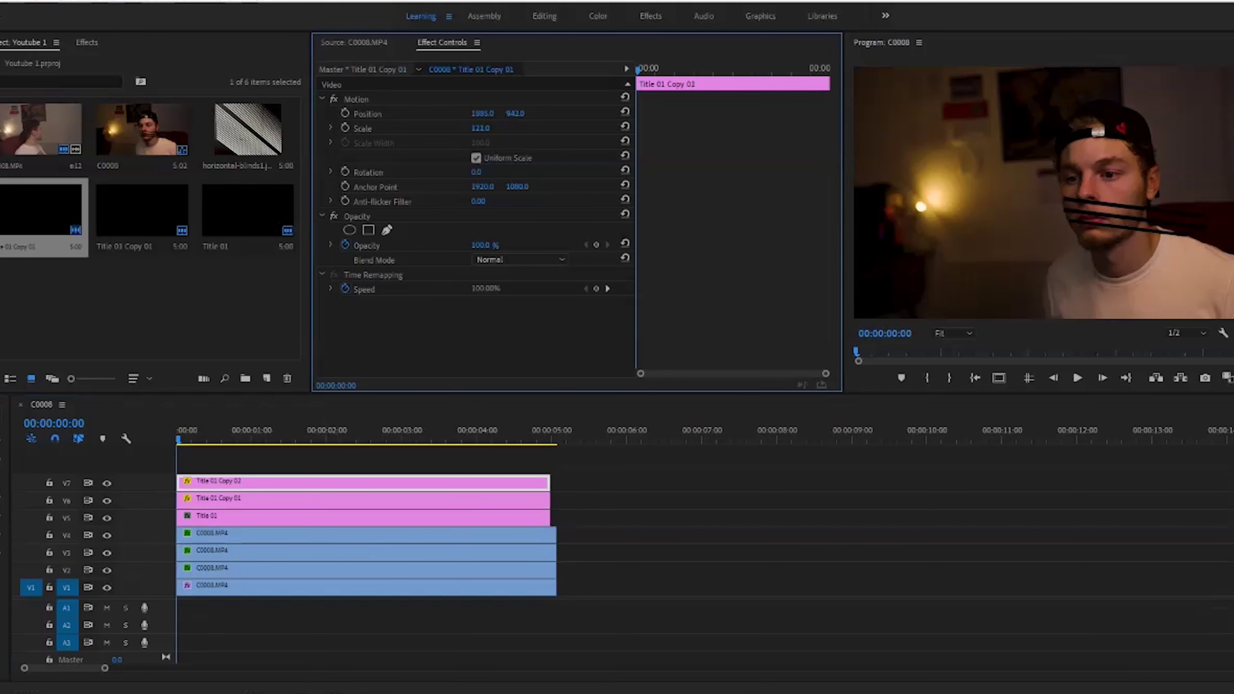
Duplicate the V7 title onto tracks V8 and V9 and reposition the copies to continue the stripes higher up the face.
click(413, 483)
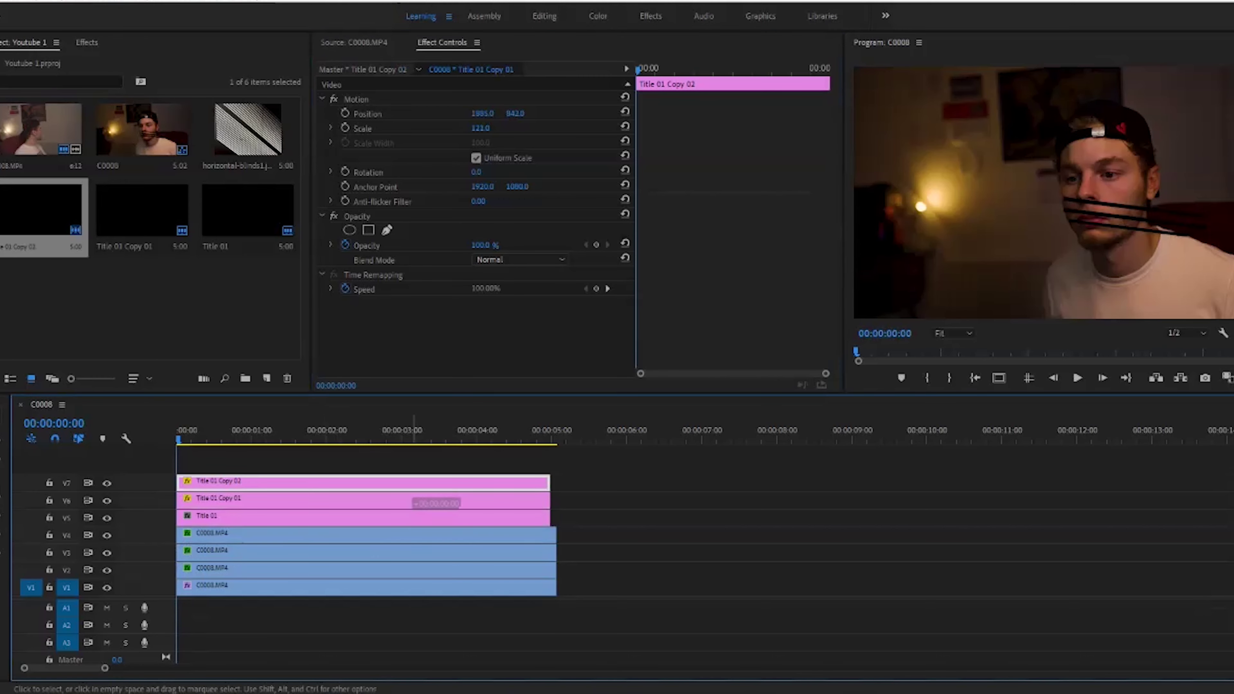
drag(413, 483, 414, 466)
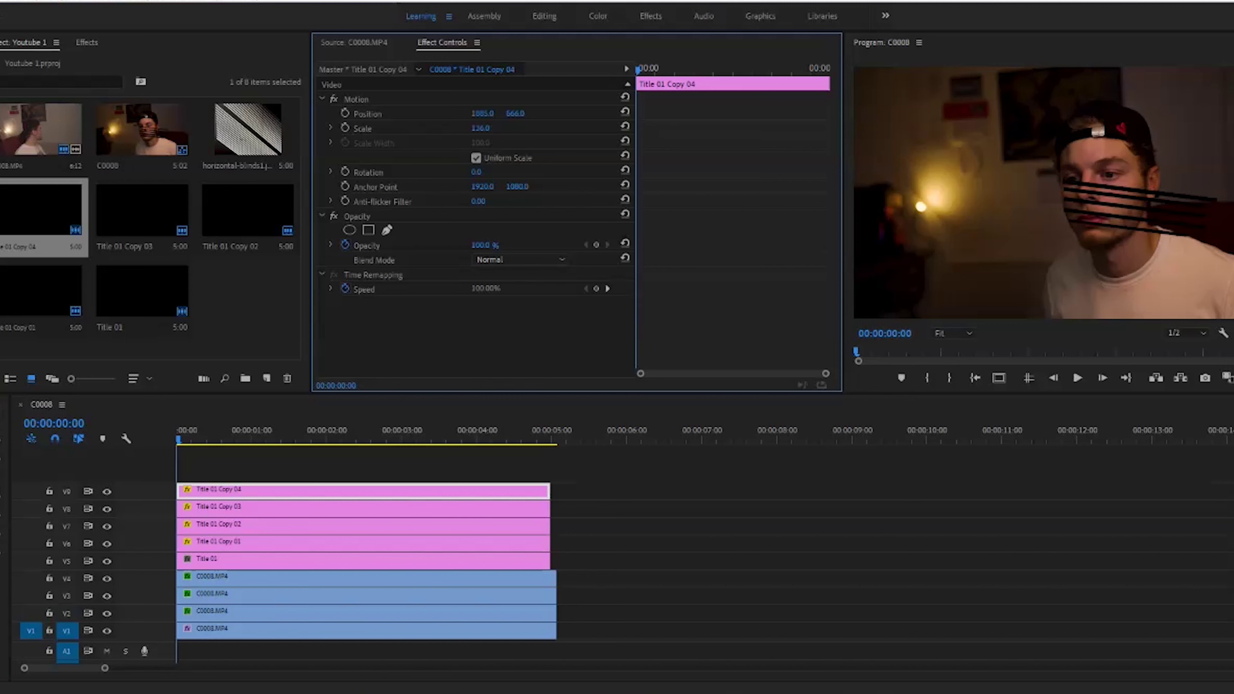
drag(516, 113, 487, 113)
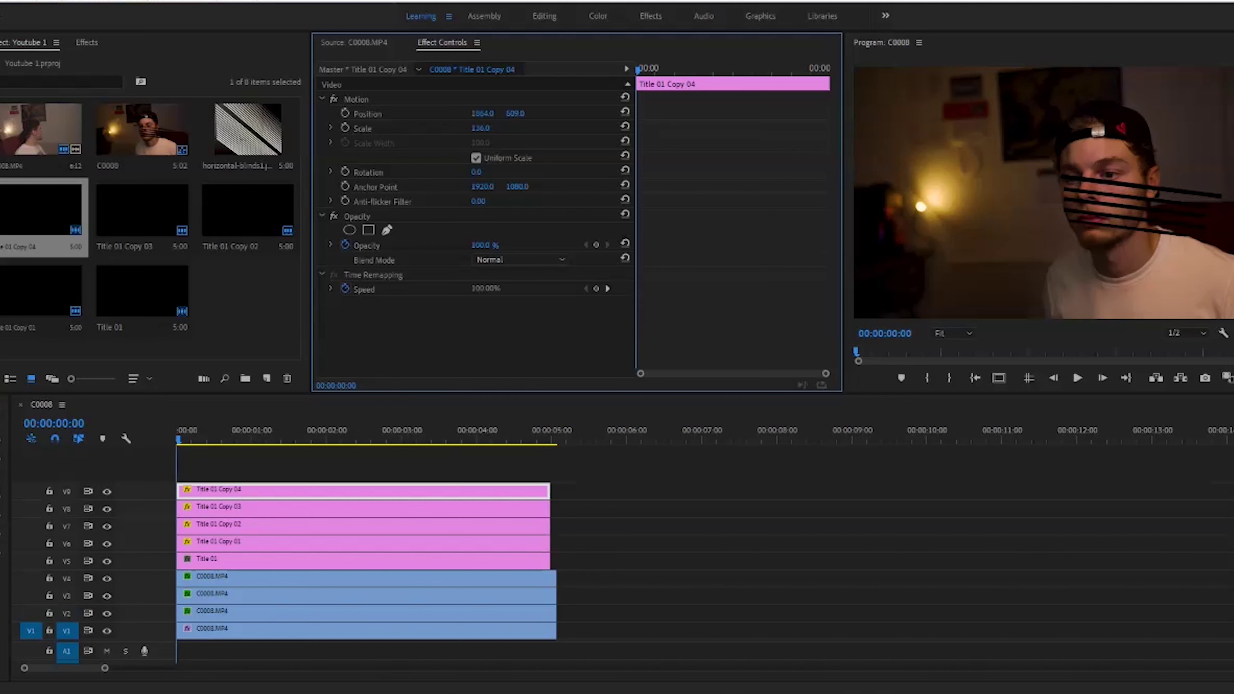
Nest the five title clips on tracks V5 to V9 as Nested Sequence 01.
drag(580, 487, 516, 558)
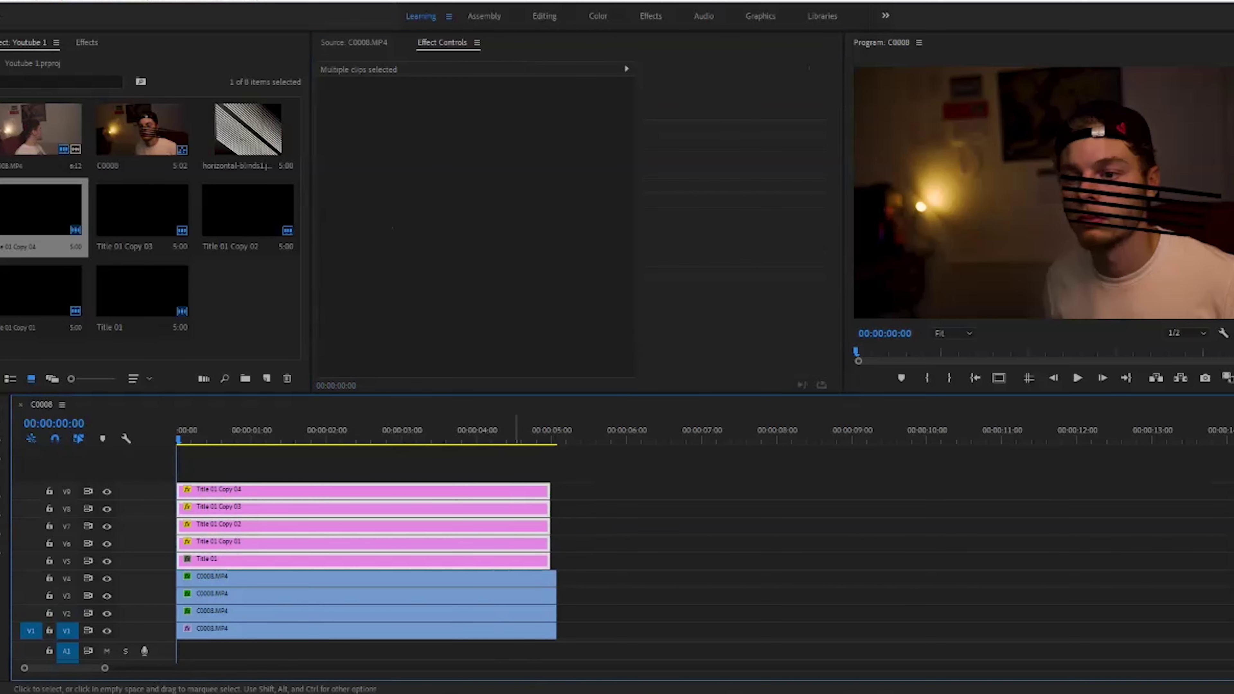
right_click(525, 527)
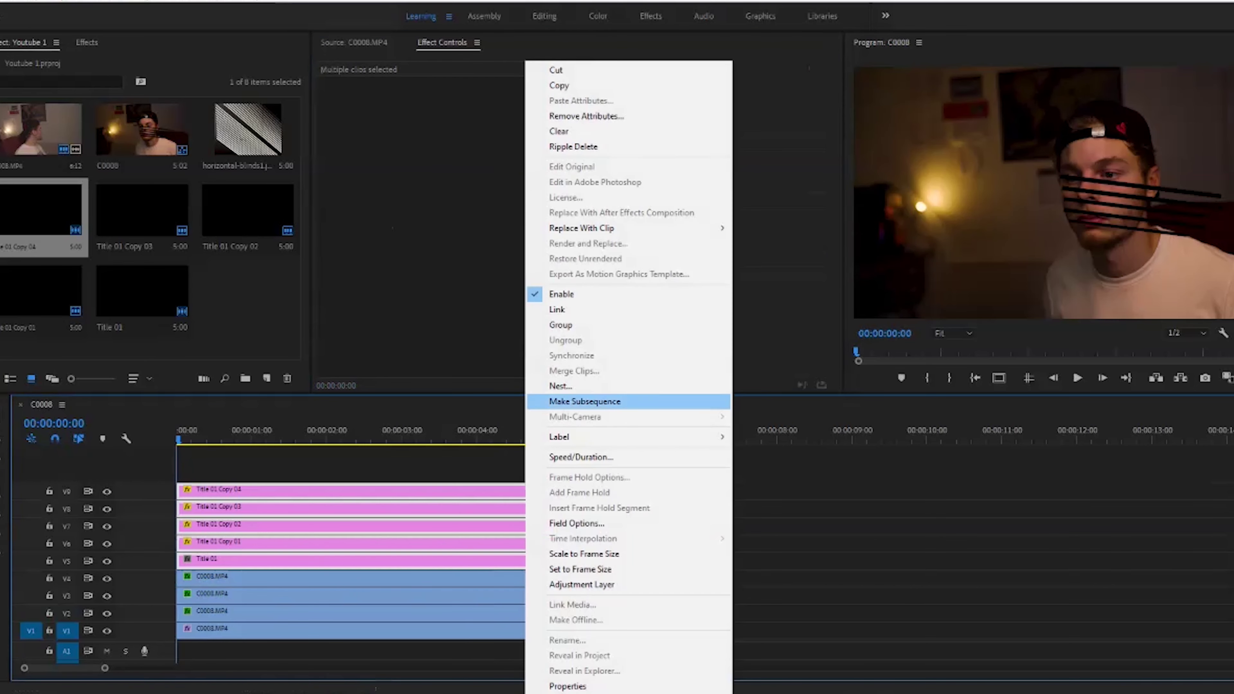
click(551, 386)
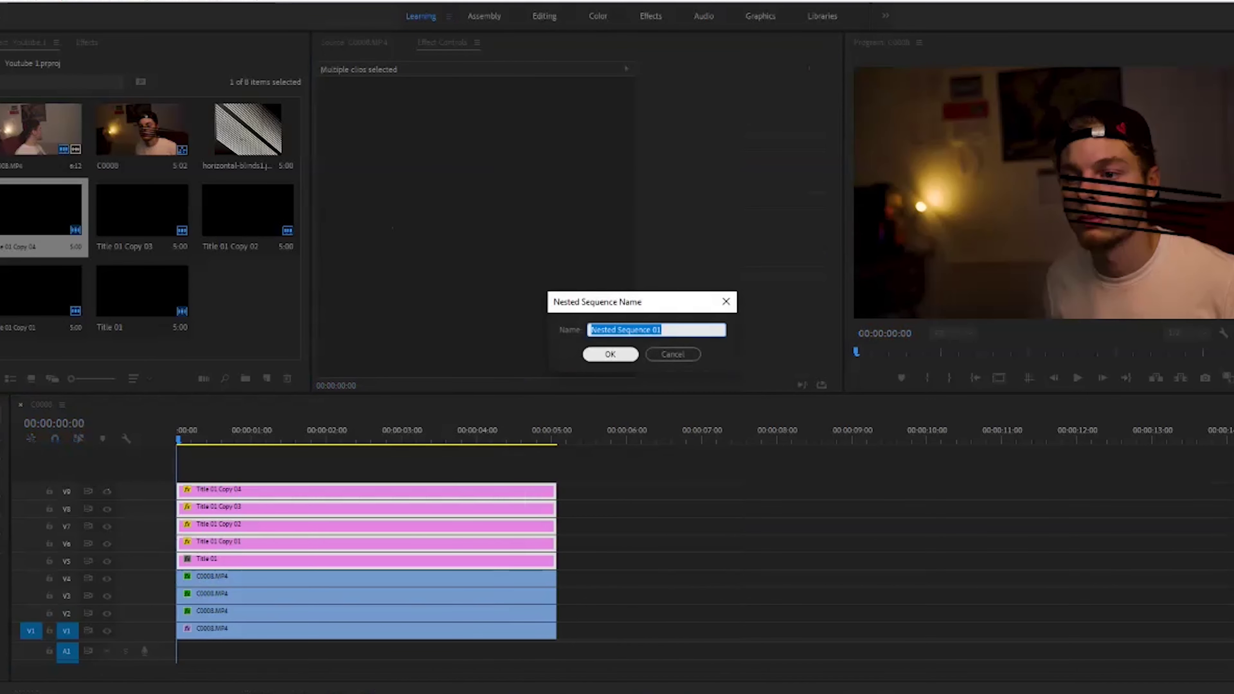
click(611, 354)
Duplicate Nested Sequence 01 onto track V6, move the copy up in the frame, and set its scale to 105.
drag(419, 560, 419, 544)
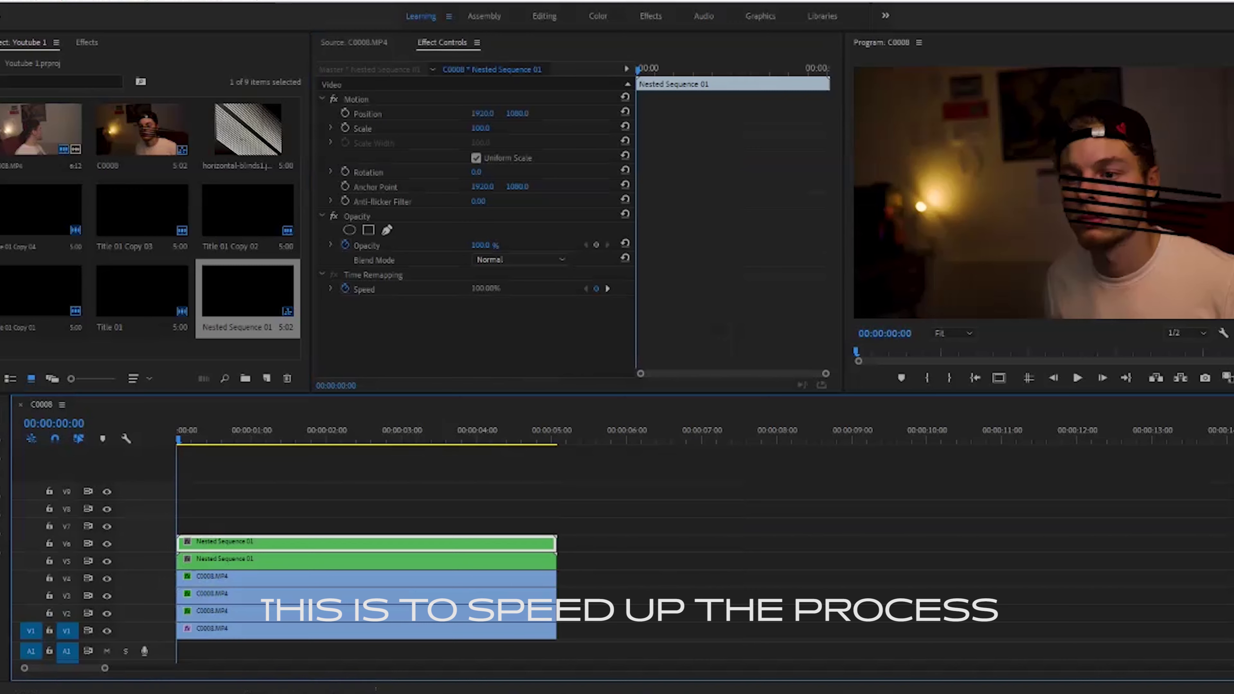
drag(517, 113, 258, 114)
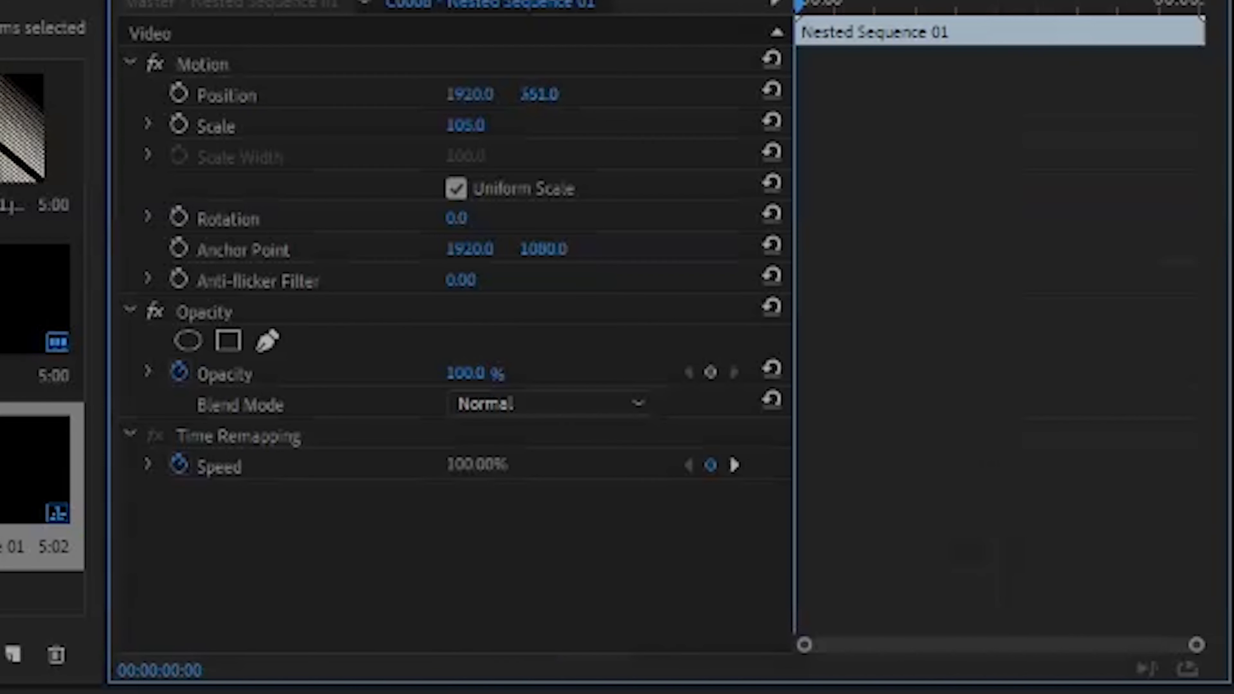
Set the V6 nested sequence's scale to 135 and its position to 1960, 512.
drag(474, 124, 498, 124)
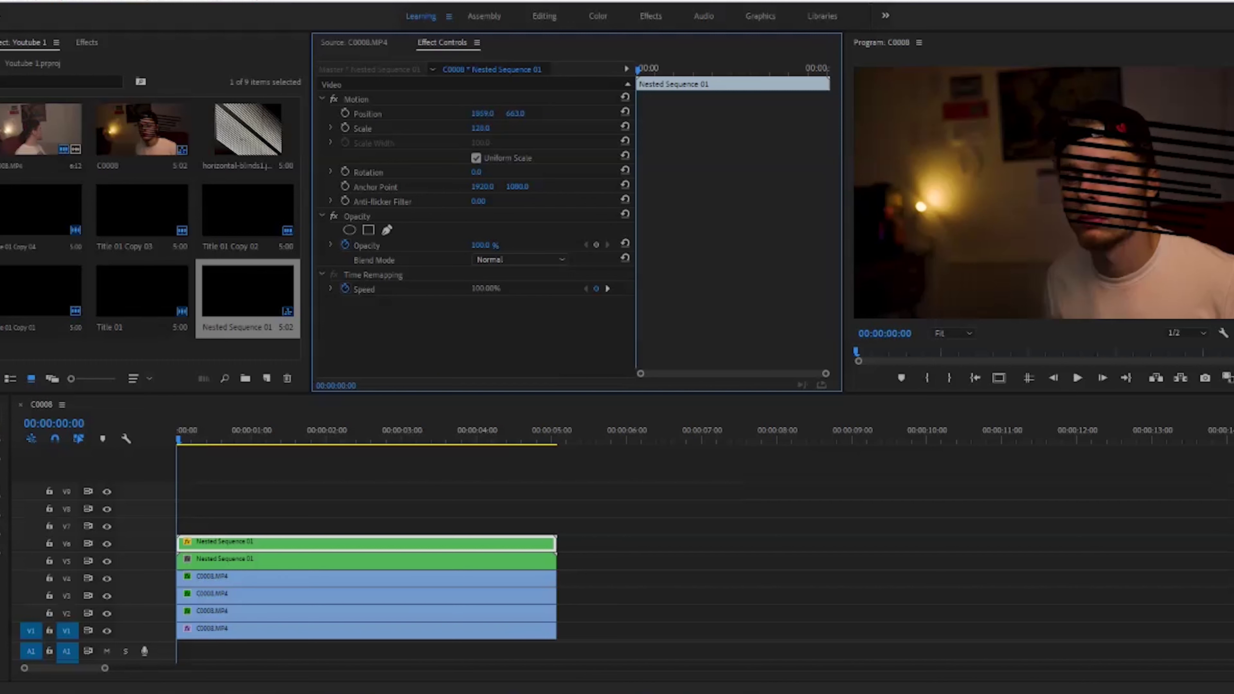
drag(483, 114, 506, 113)
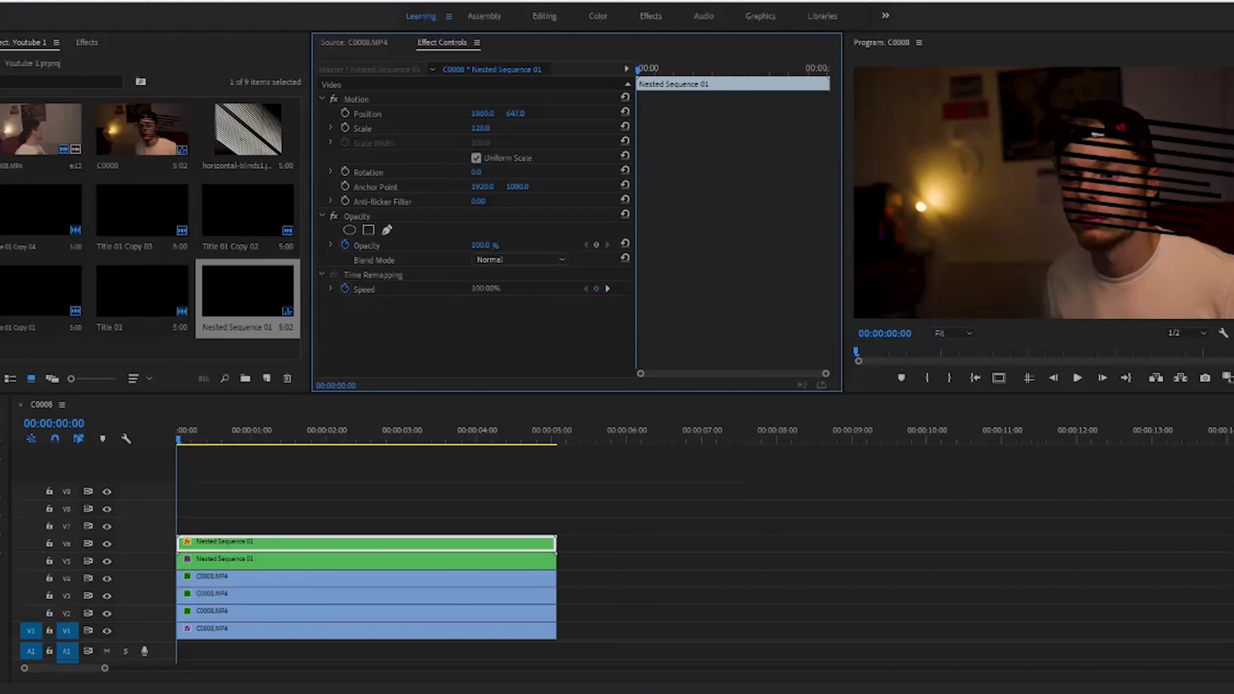
click(480, 128)
text(135)
key(Return)
drag(515, 113, 478, 113)
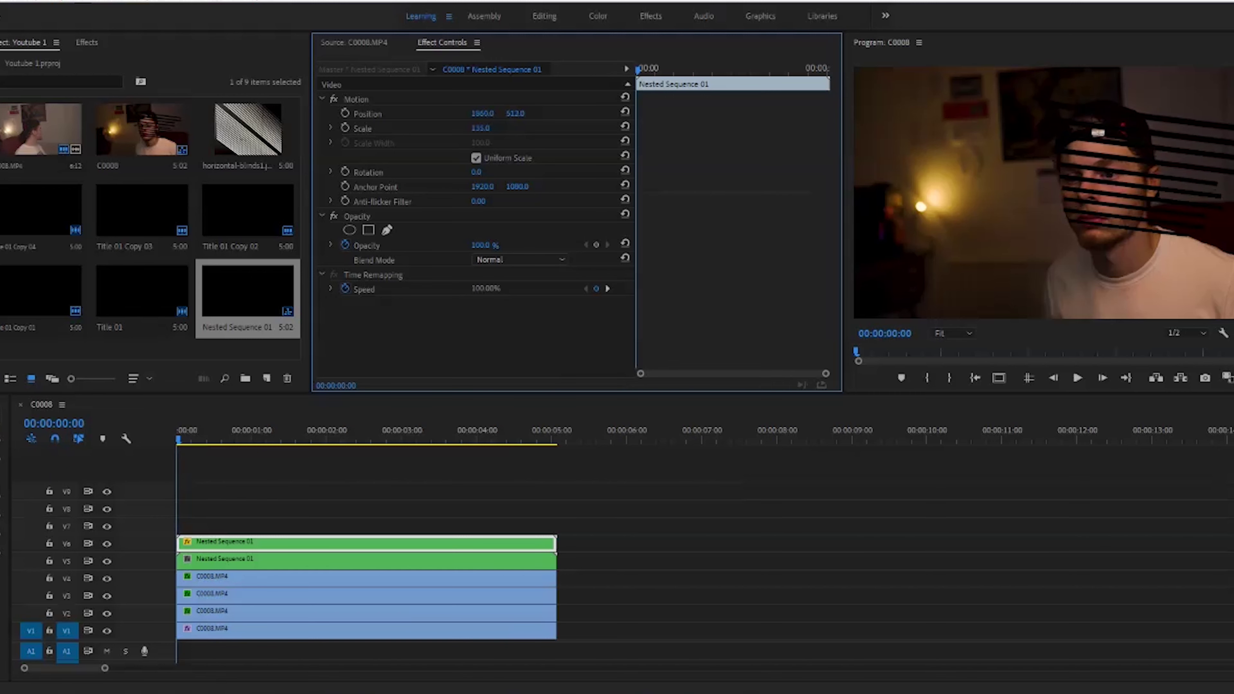
Draw a freehand opacity mask on the V6 nested sequence around the subject's cap and face.
click(387, 229)
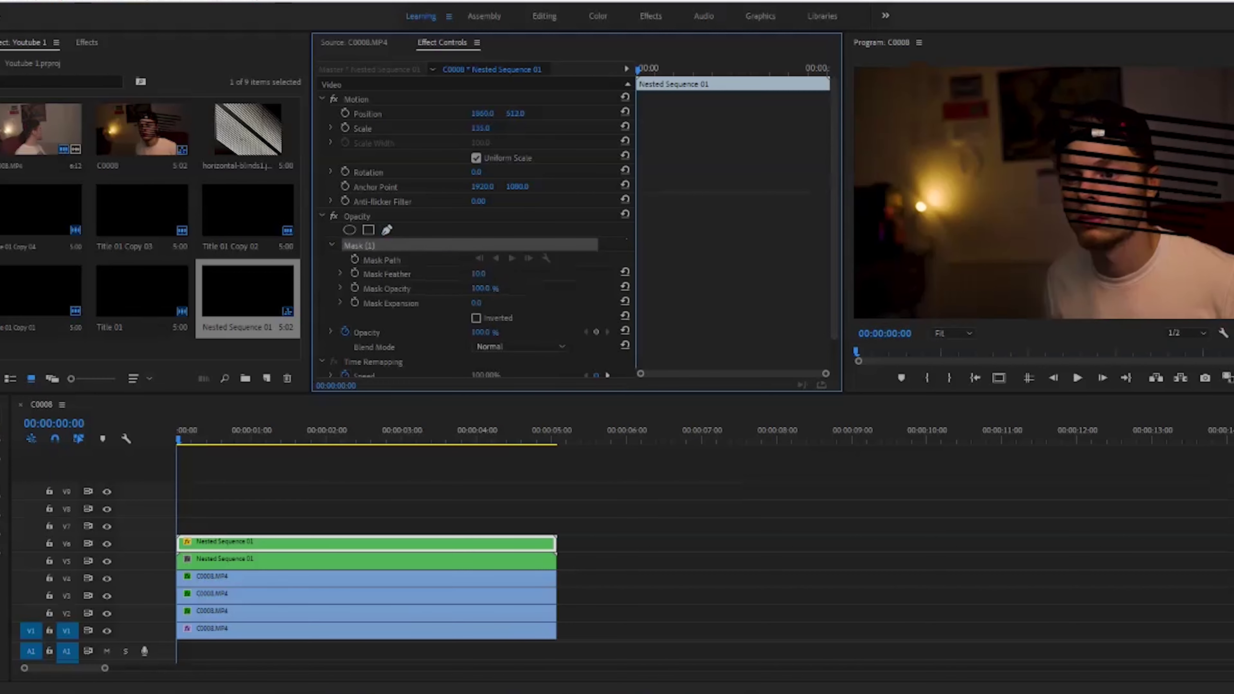
click(1054, 156)
click(1062, 126)
click(1079, 101)
click(1136, 101)
click(1152, 133)
click(1157, 157)
click(1156, 189)
click(1092, 207)
click(1048, 183)
click(1055, 156)
Draw a freehand opacity mask on the V5 nested sequence around the lower face, neck and adjoining shoulder.
click(451, 560)
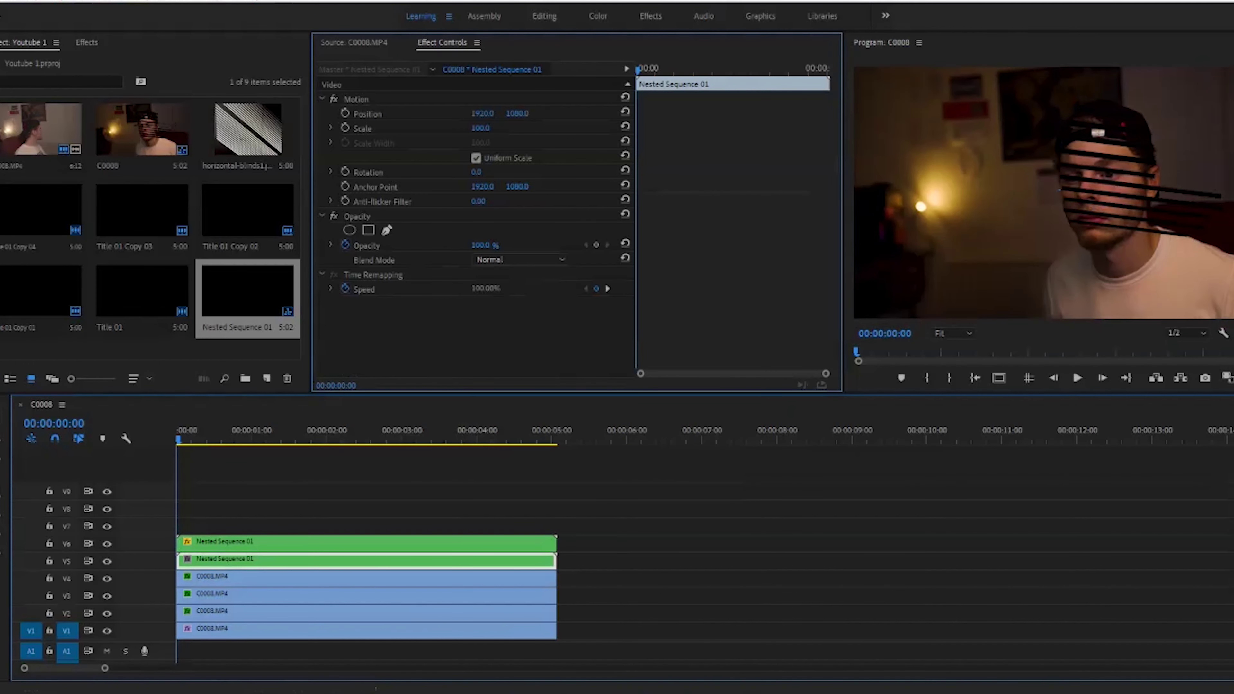
click(387, 230)
click(1059, 190)
click(1055, 175)
click(1066, 225)
click(1092, 249)
click(1189, 237)
click(1149, 224)
click(1151, 202)
click(1161, 185)
click(1159, 160)
click(1101, 126)
click(1055, 174)
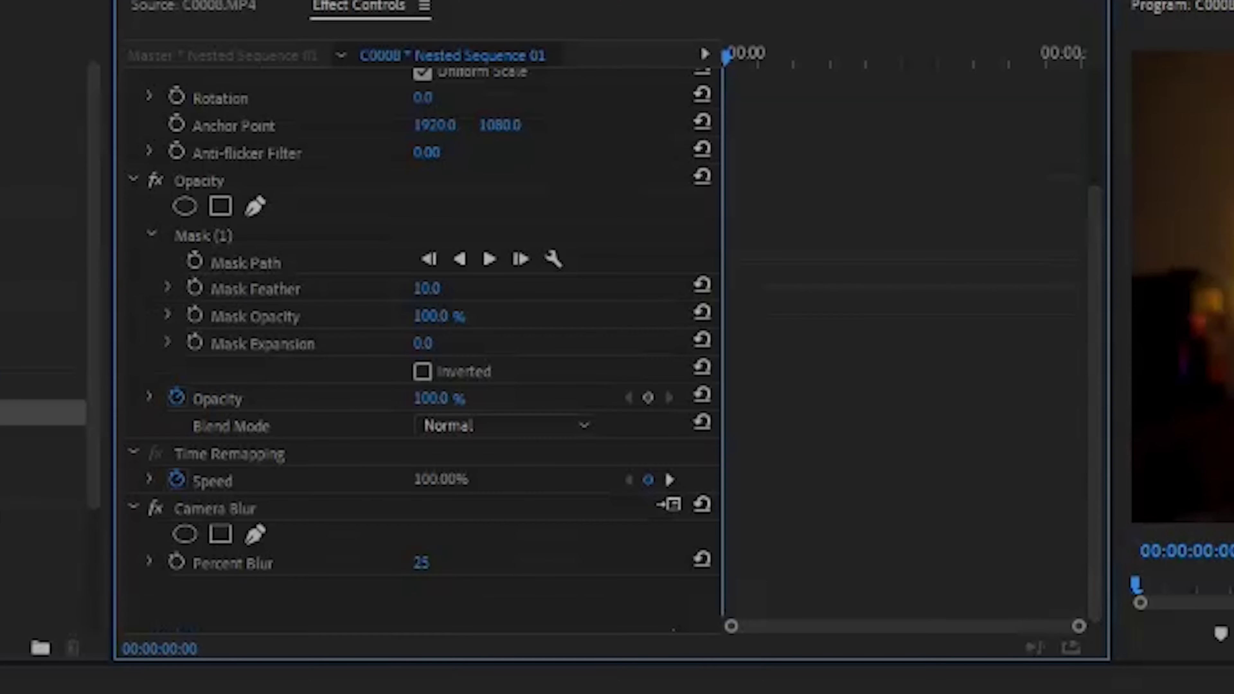
Set the Camera Blur's Percent Blur on the V6 nested sequence to 6.
click(655, 412)
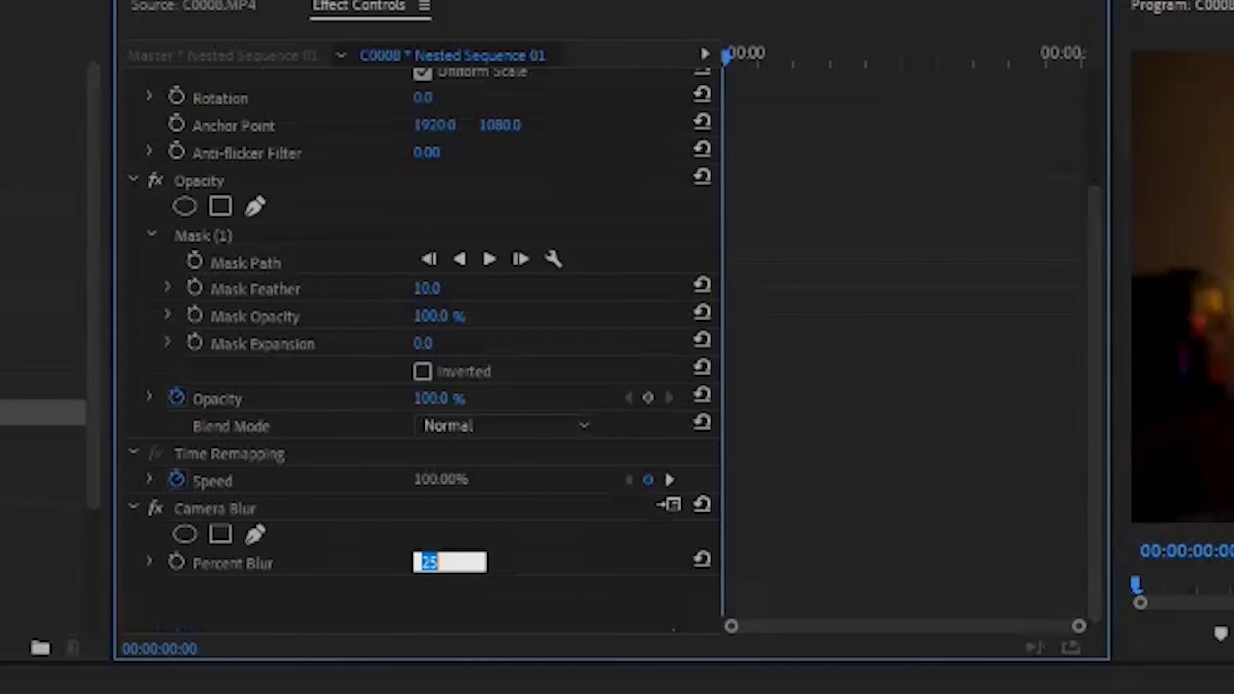
text(6)
key(Return)
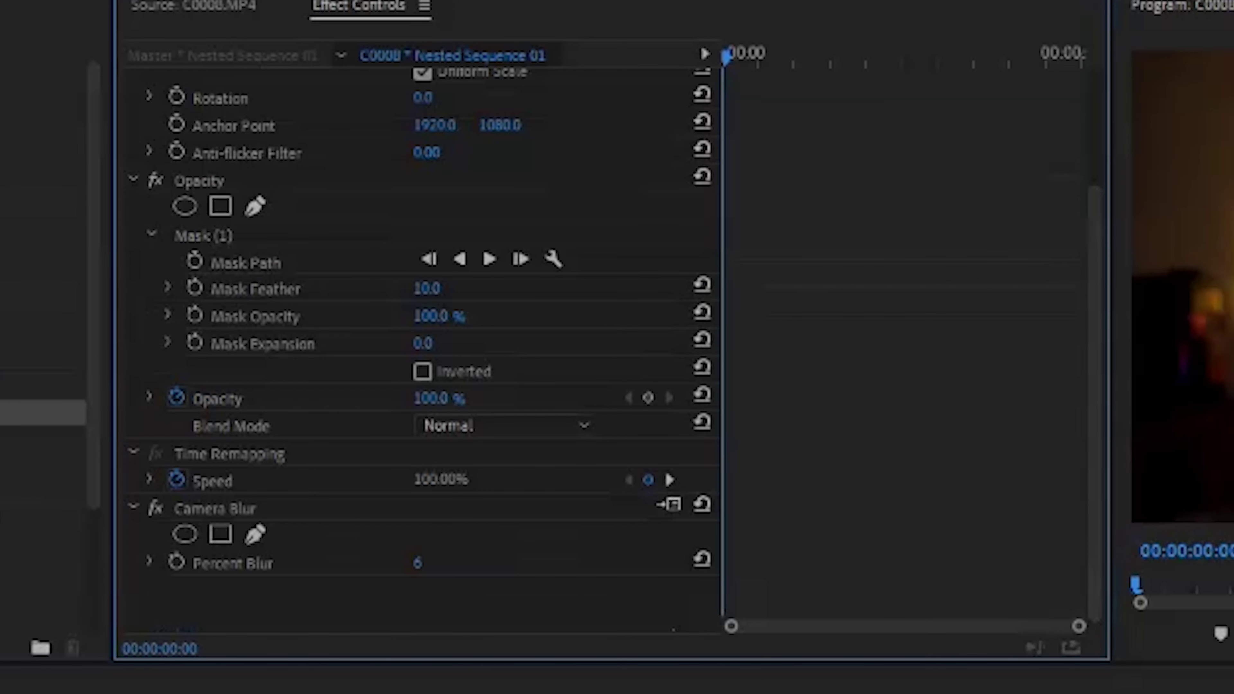
click(417, 563)
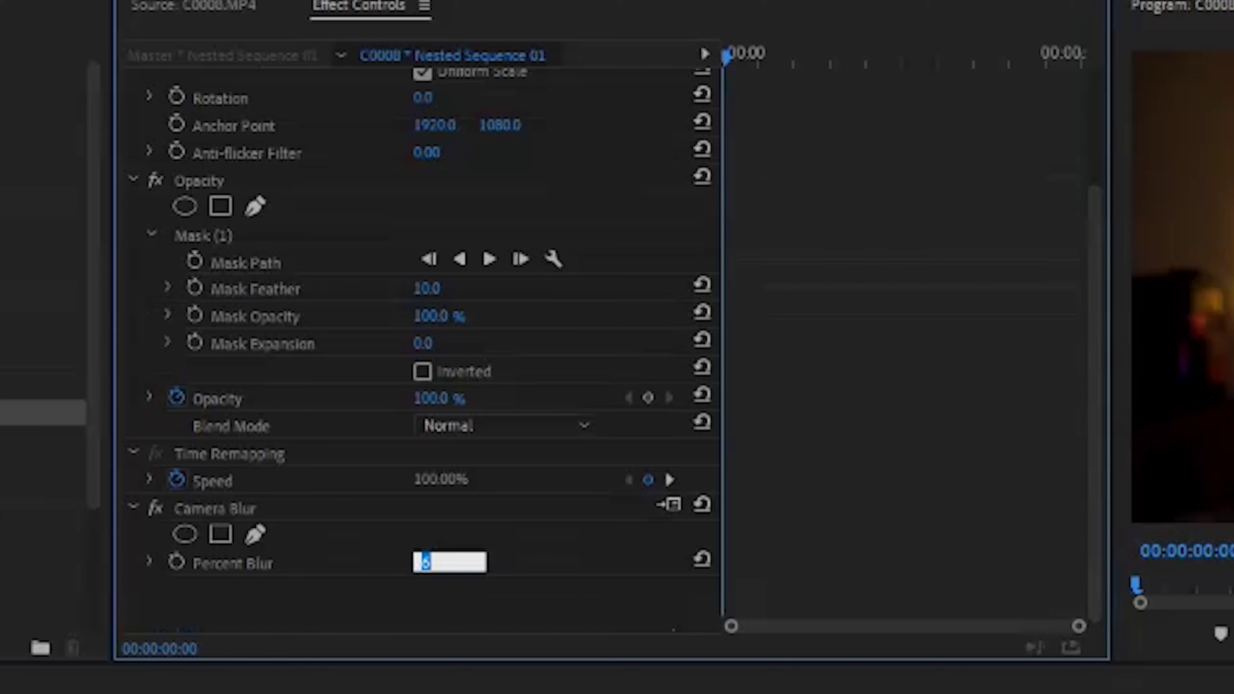
key(Return)
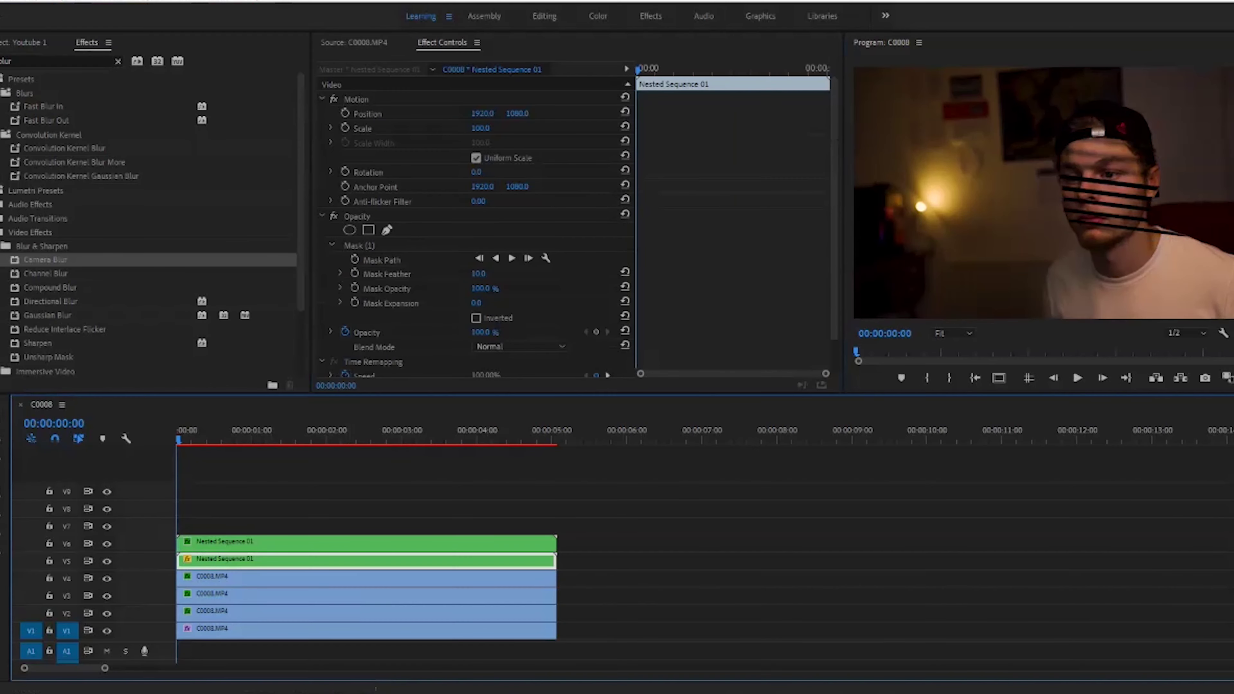
Apply Camera Blur to the V5 nested sequence and set its Percent Blur to 10.
drag(45, 260, 291, 561)
click(523, 543)
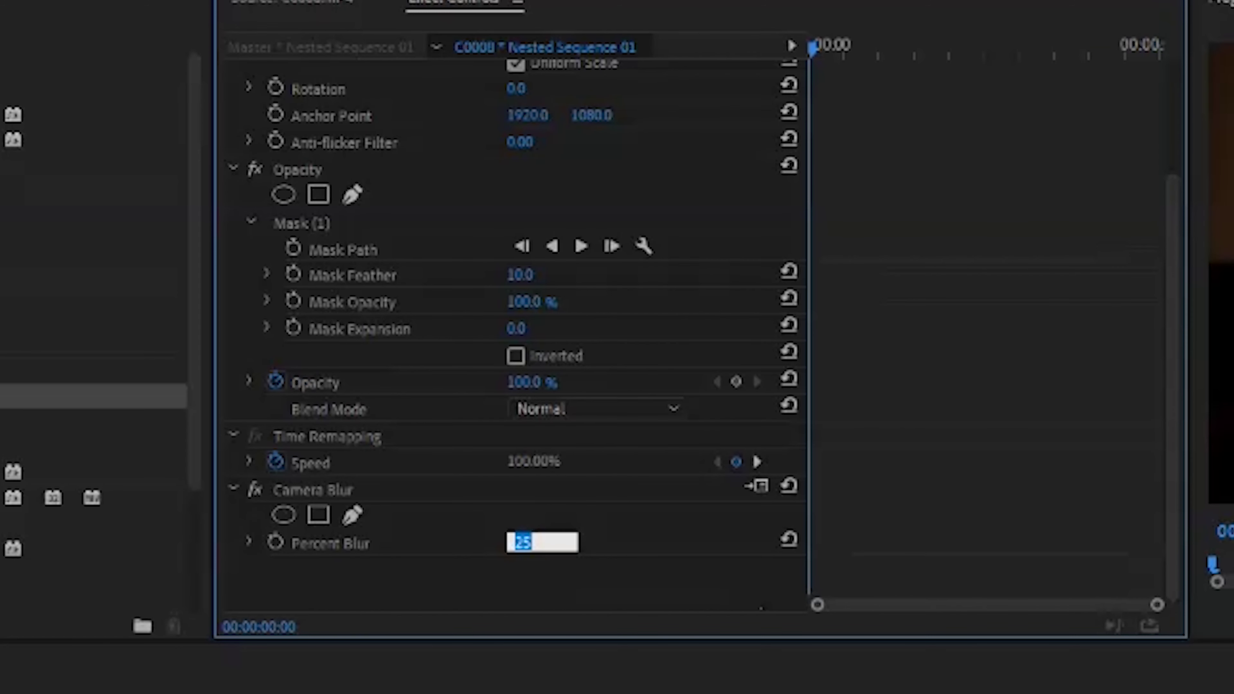
text(6)
key(Return)
text(8)
key(Return)
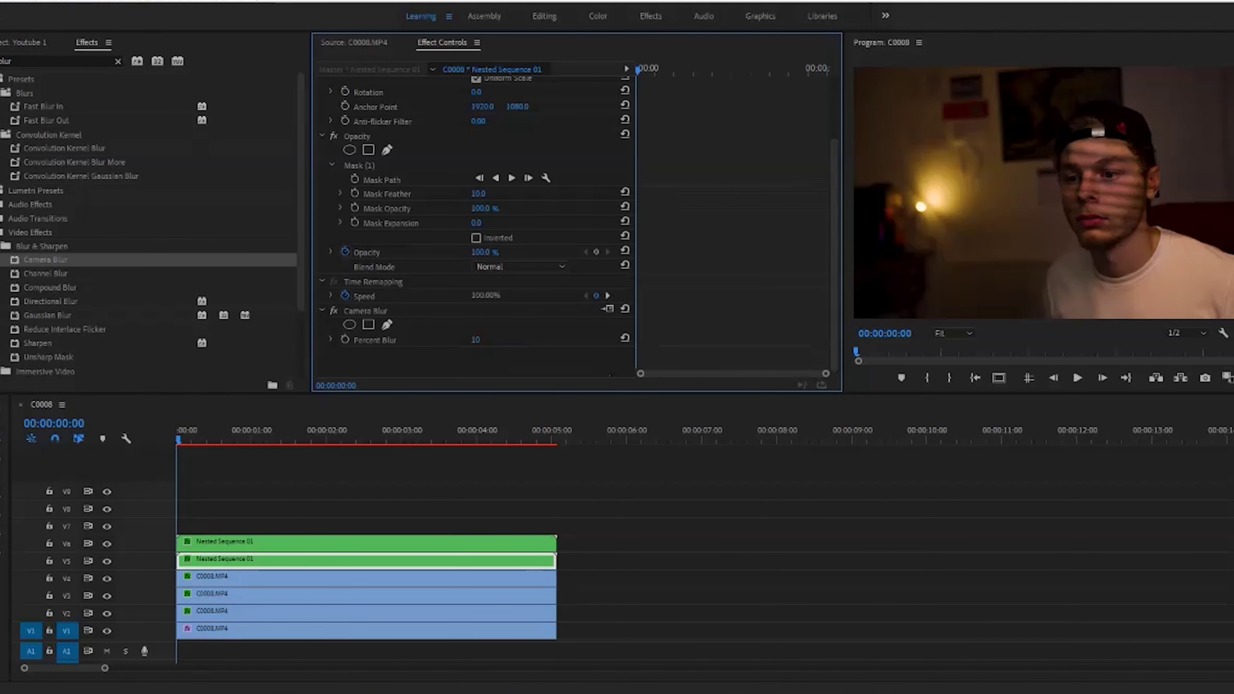
Play the clip and examine the first second frame by frame to see how the shadow lines sit on the moving head.
key(space)
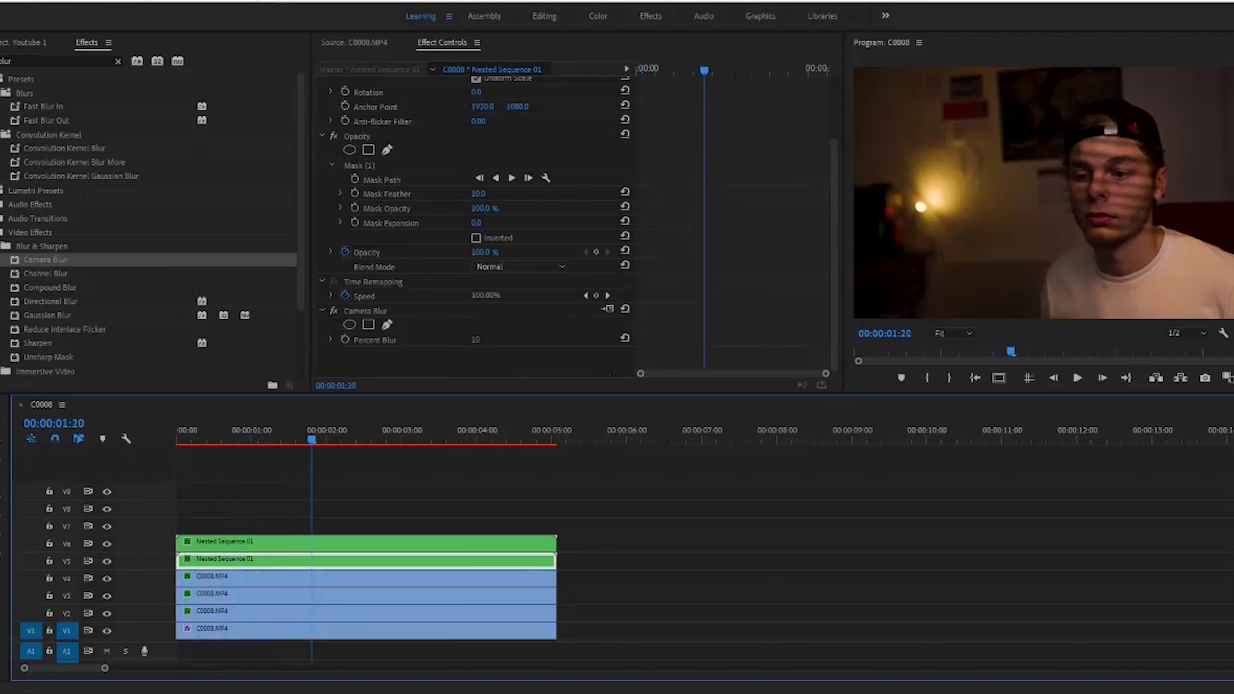
drag(260, 439, 218, 439)
key(Right)
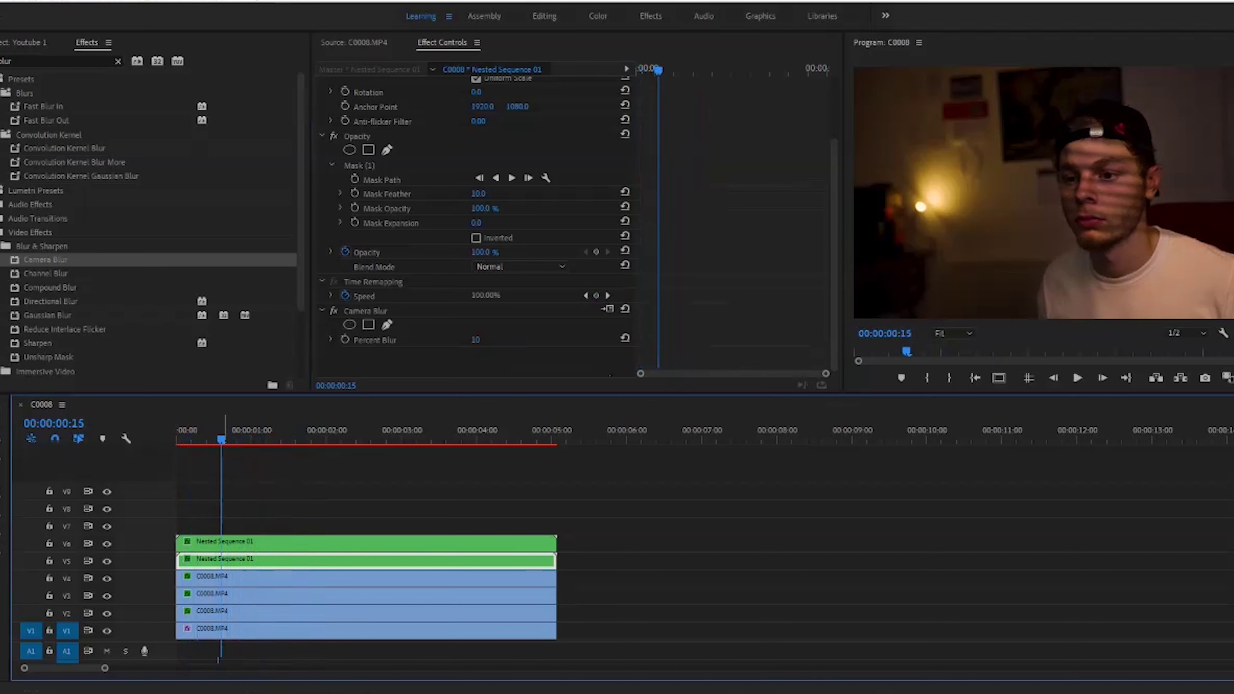
key(Left)
key(Left)
key(Left)
key(Left)
key(Left)
key(Left)
key(Left)
key(Left)
key(Left)
key(Left)
key(Left)
key(Left)
key(Left)
key(Left)
key(Left)
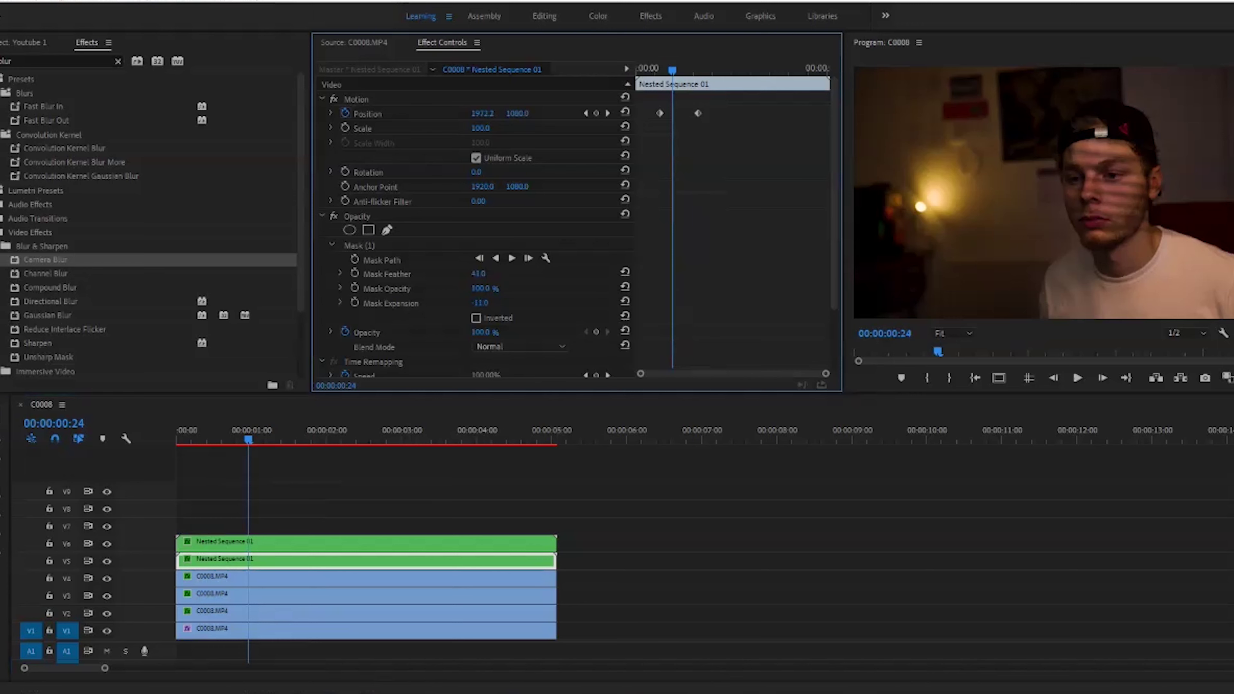
Duplicate the V6 nested sequence onto track V7 and delete the copy's position keyframes.
click(317, 543)
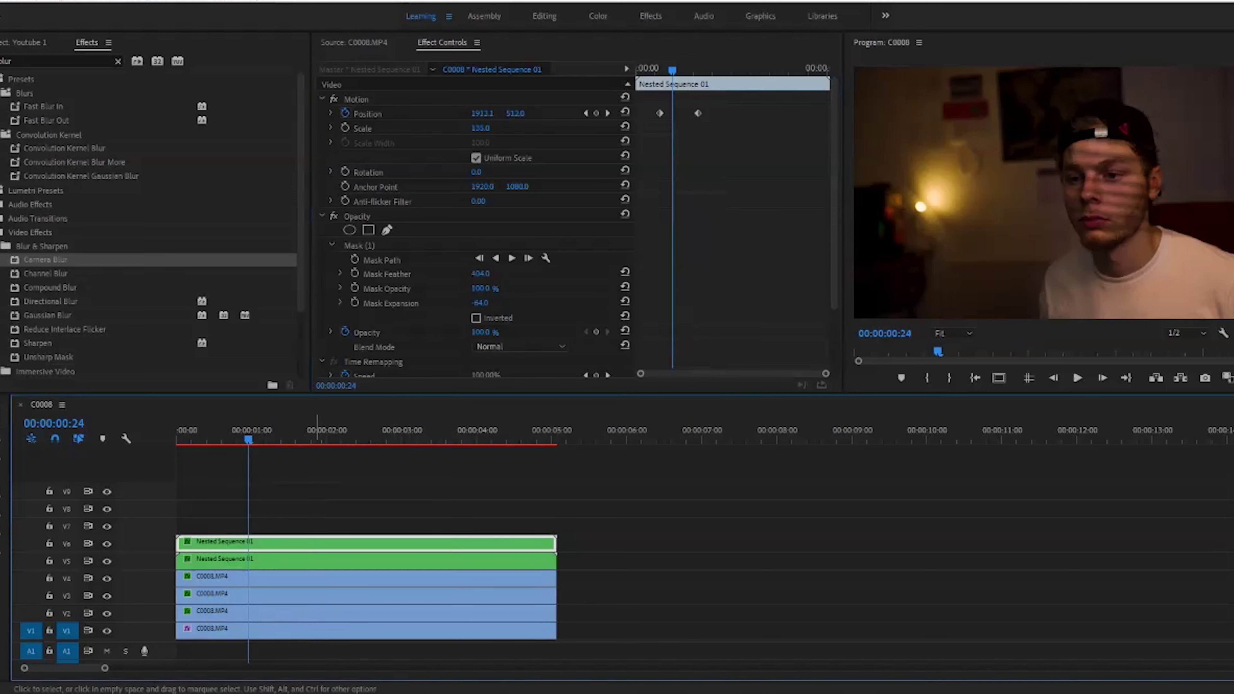
alt+drag(318, 543, 317, 527)
click(197, 437)
click(291, 526)
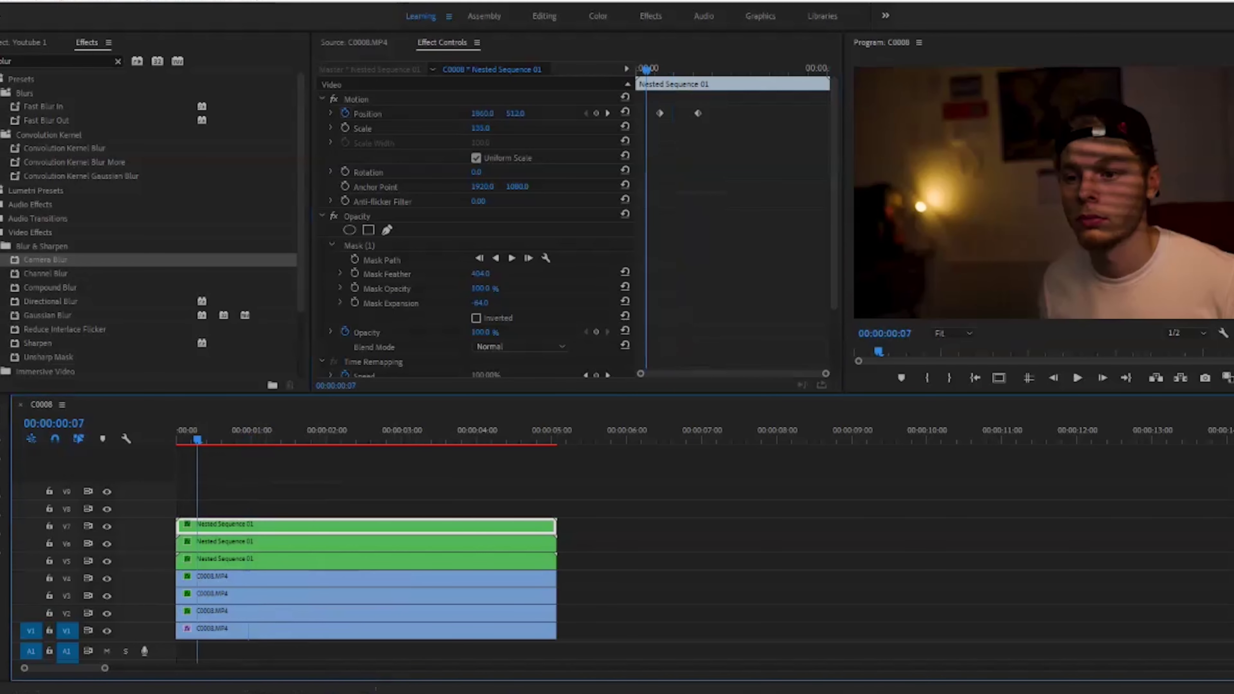
drag(746, 135, 655, 111)
key(Delete)
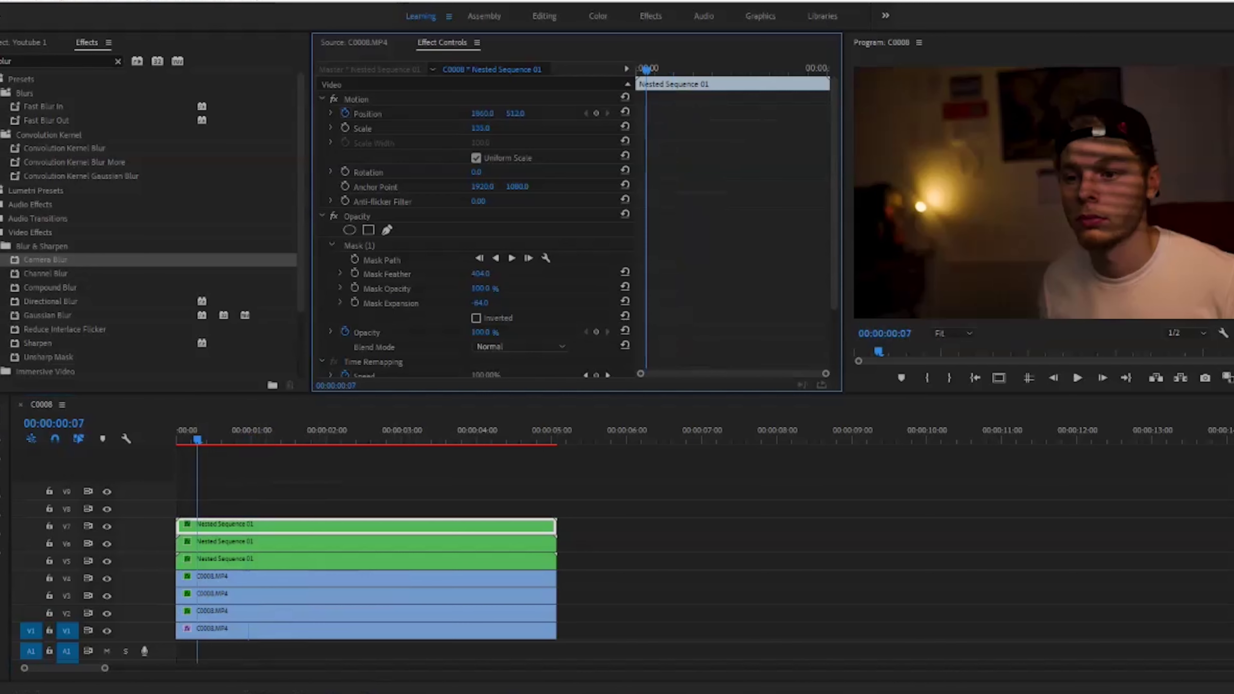
Move the V7 nested sequence sideways to the right of the frame and rotate it to -8 degrees.
drag(482, 113, 994, 113)
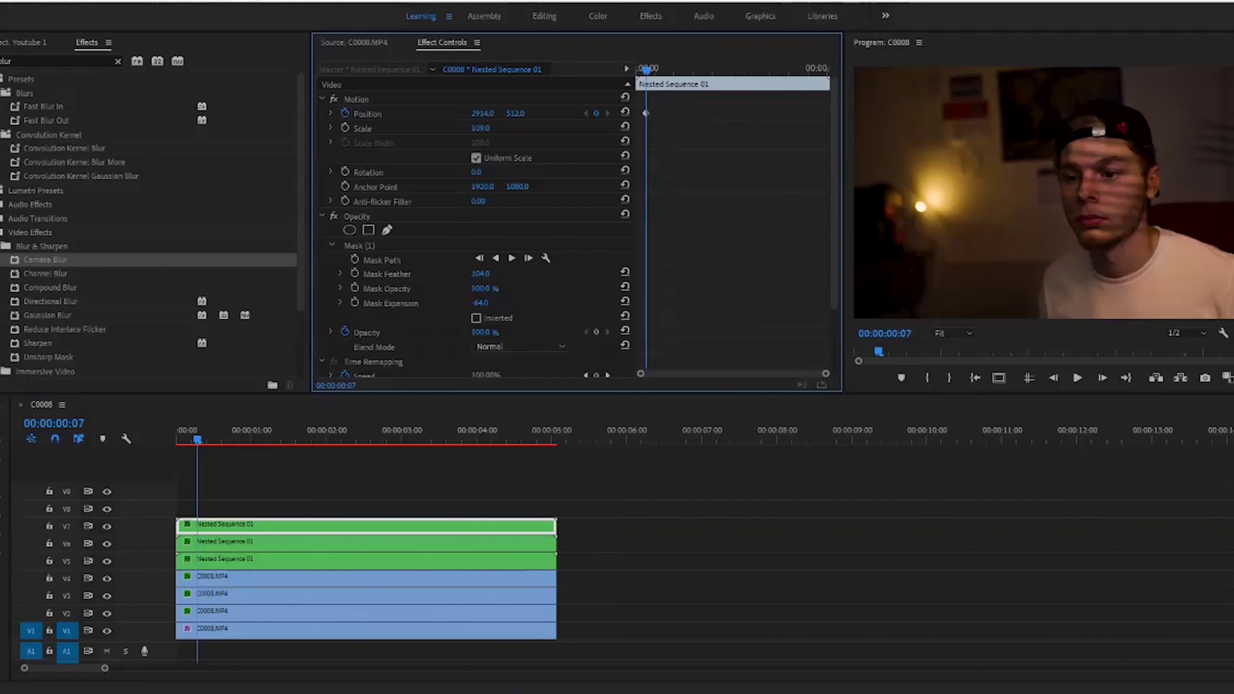
drag(477, 172, 471, 172)
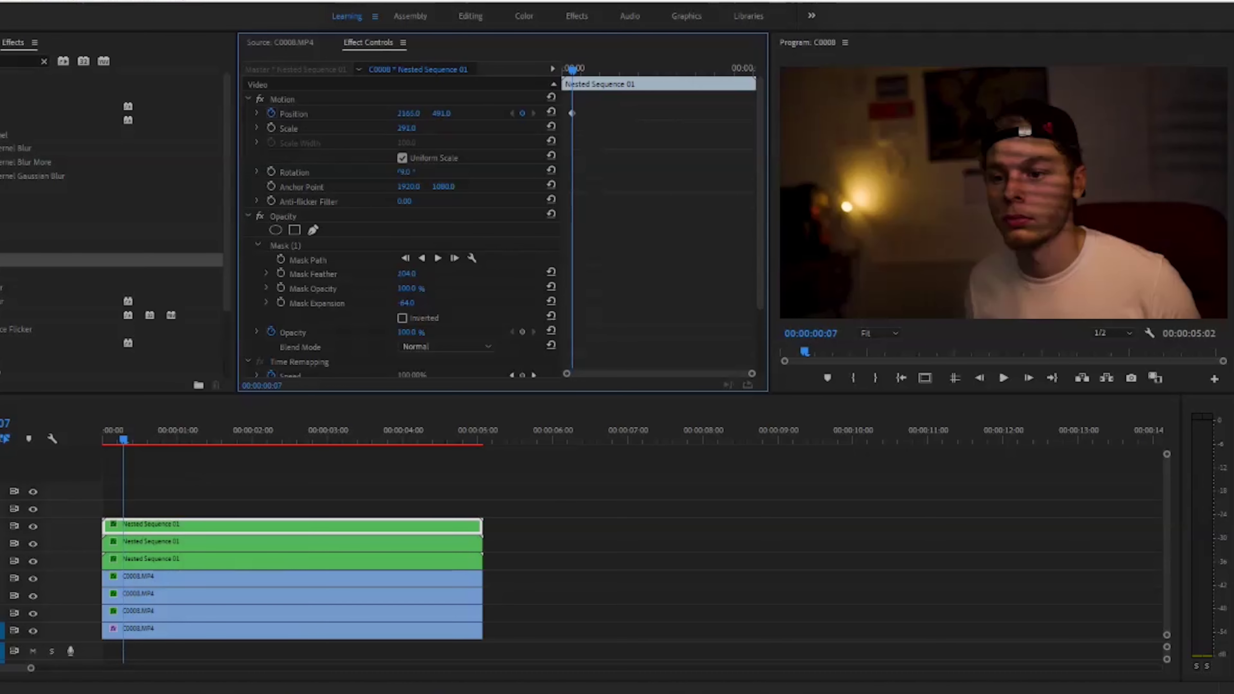
Duplicate the V7 nested sequence onto track V8 and set the copy's Camera Blur Percent Blur to 5.
click(324, 509)
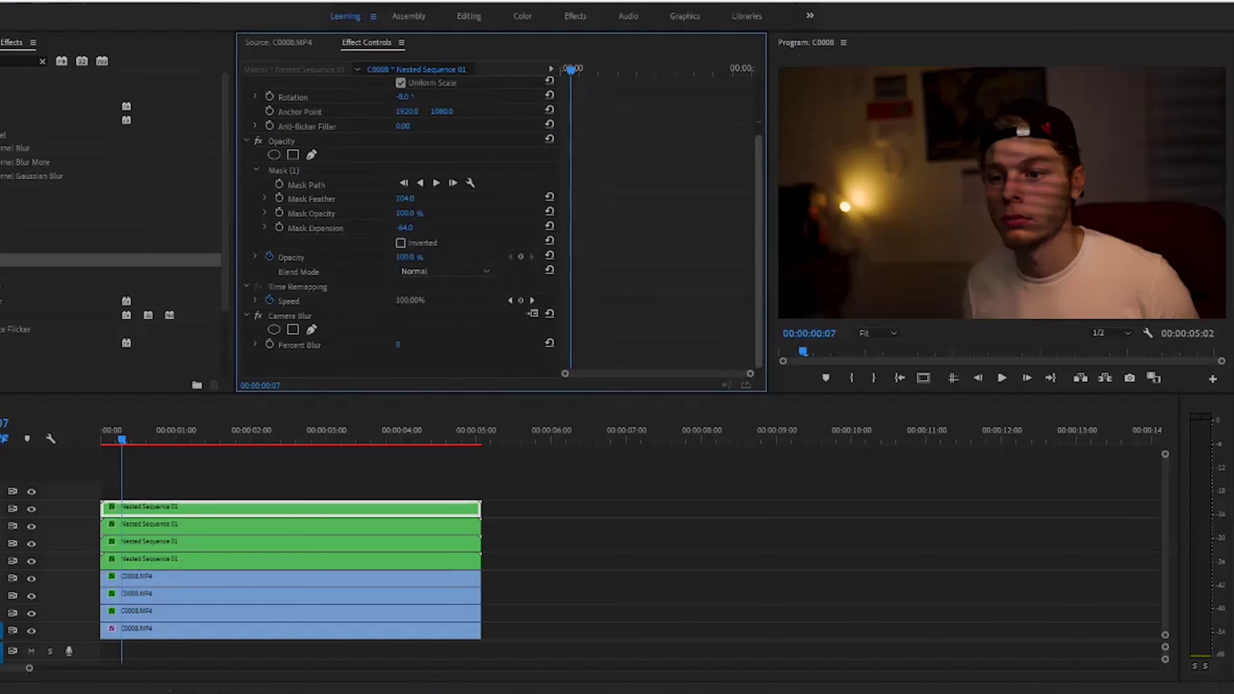
click(398, 340)
text(5)
Set the Camera Blur's Percent Blur on the V7 nested sequence to 12.
click(291, 526)
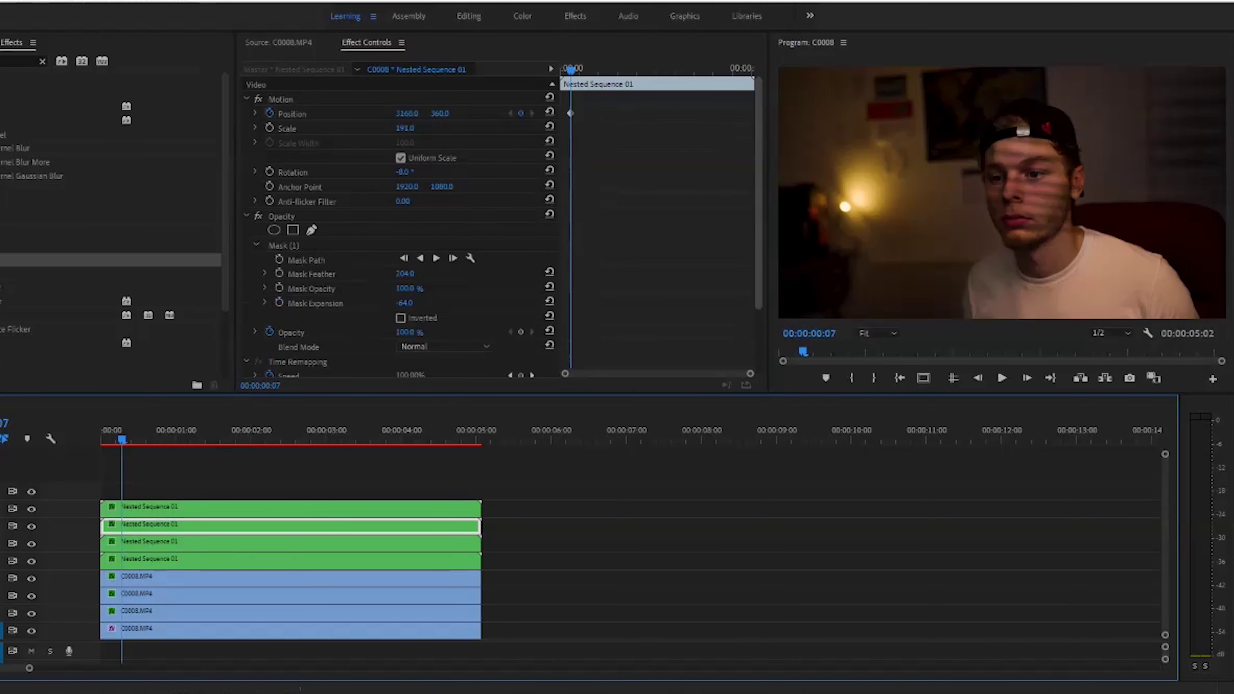
scroll(398, 224, down, 3)
click(398, 339)
text(14)
key(Return)
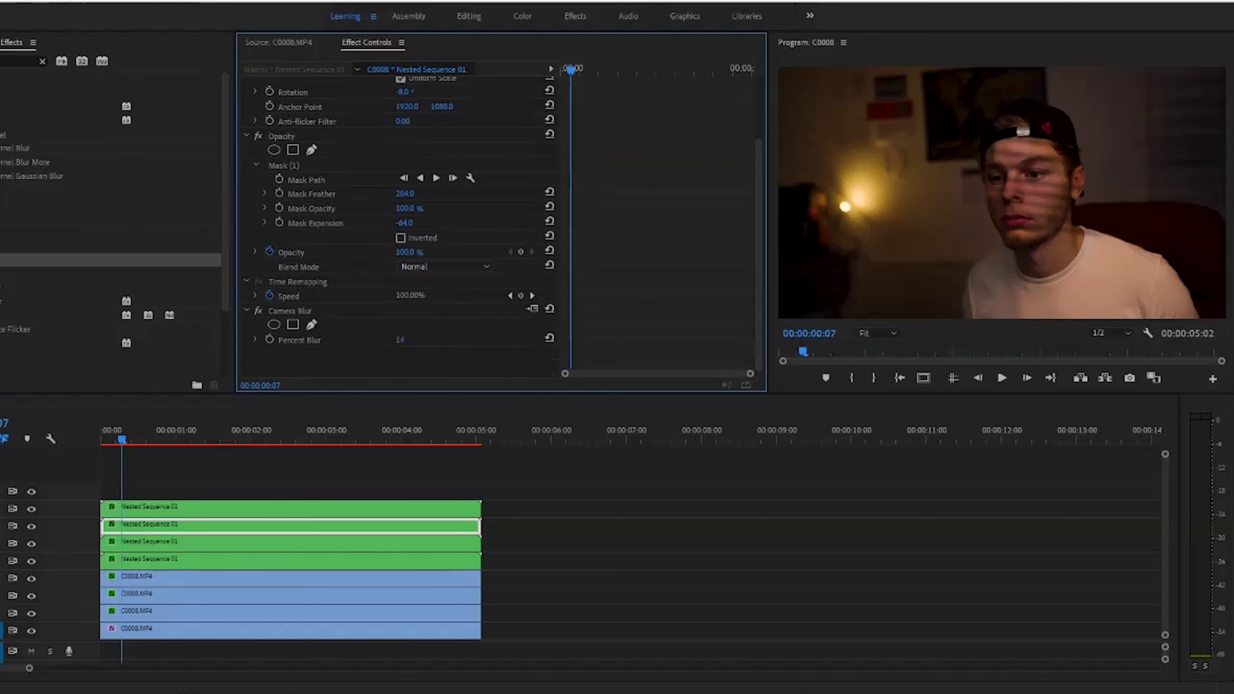
click(399, 339)
text(12)
Create a new legacy title with the default 3840 x 2160, 25 fps settings.
key(shift+1)
click(11, 18)
mouse_move(32, 34)
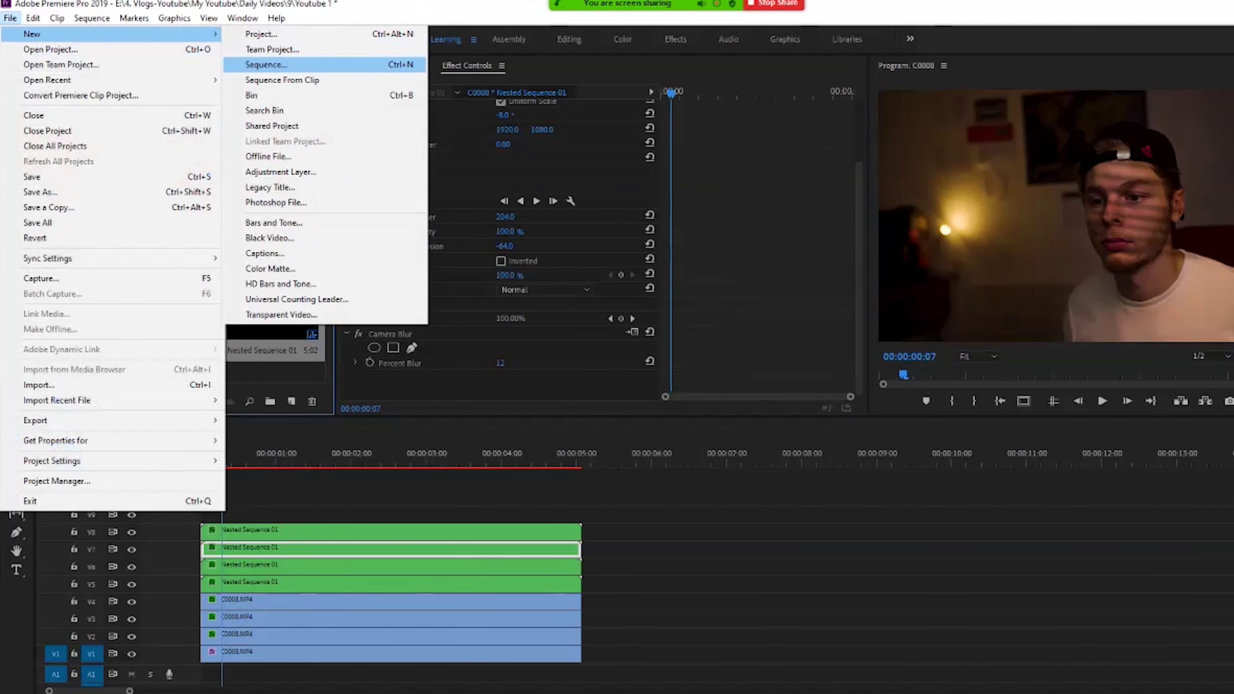
click(270, 187)
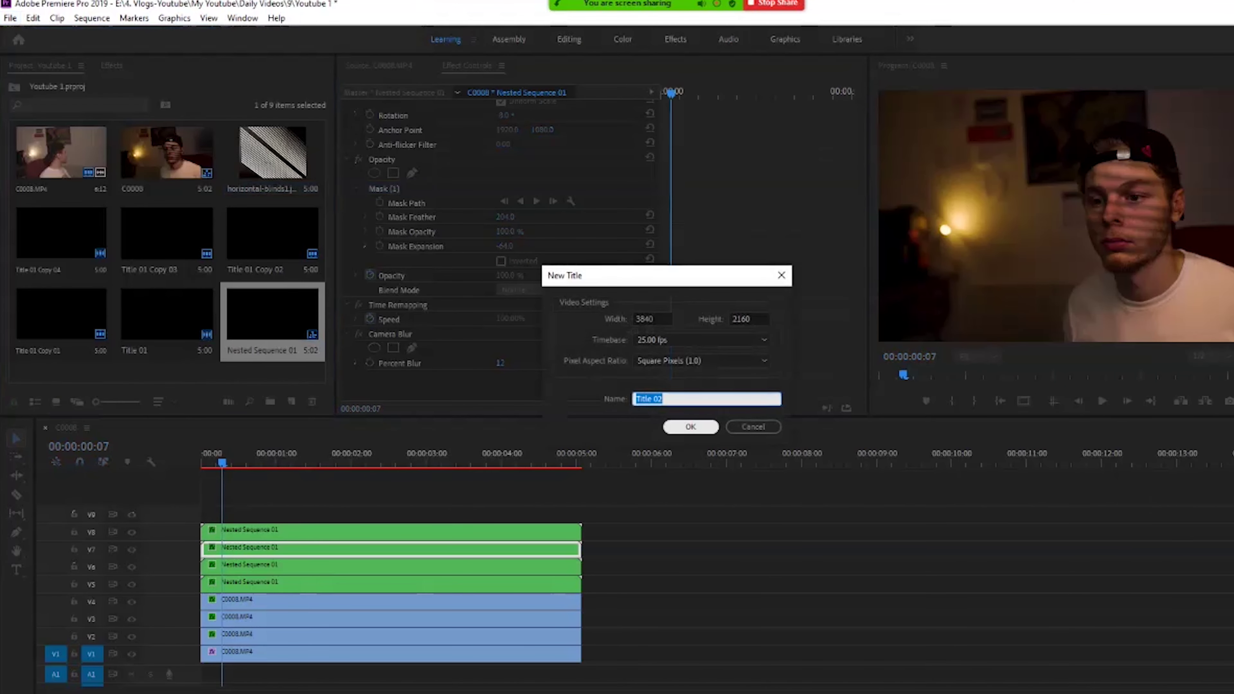
key(Return)
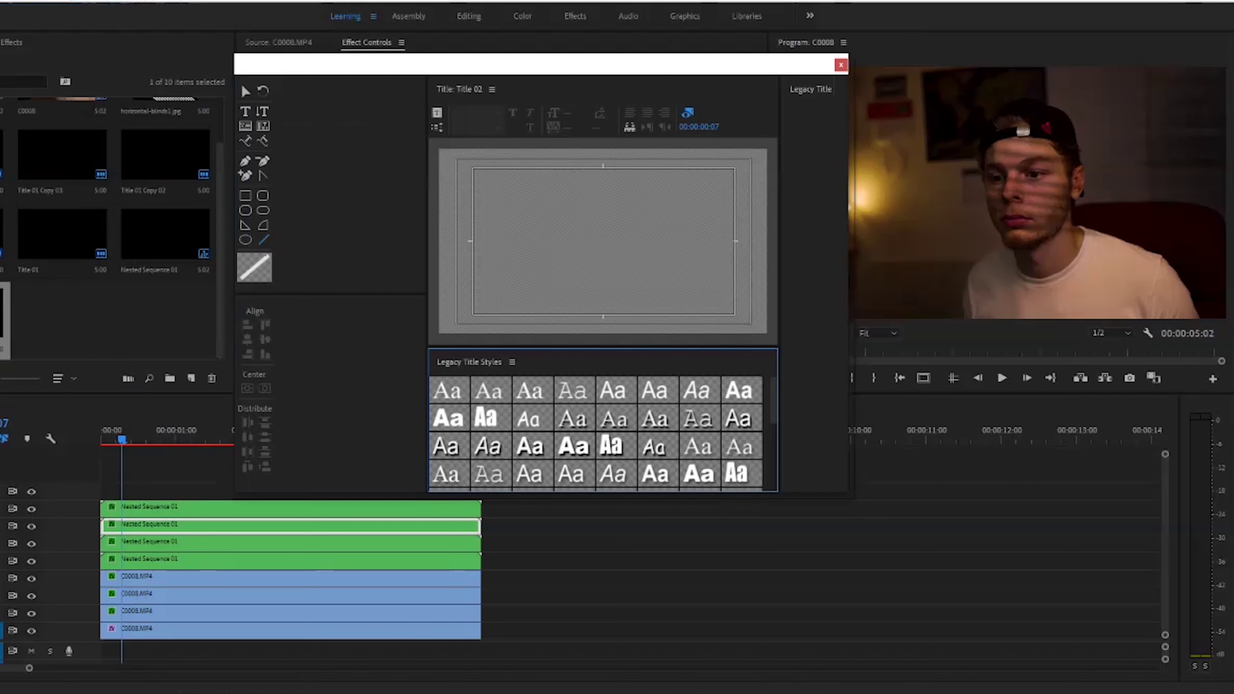
Draw a thick vertical line beside the subject's head in the title and set its fill colour to black.
drag(708, 146, 708, 248)
drag(819, 241, 866, 242)
click(822, 344)
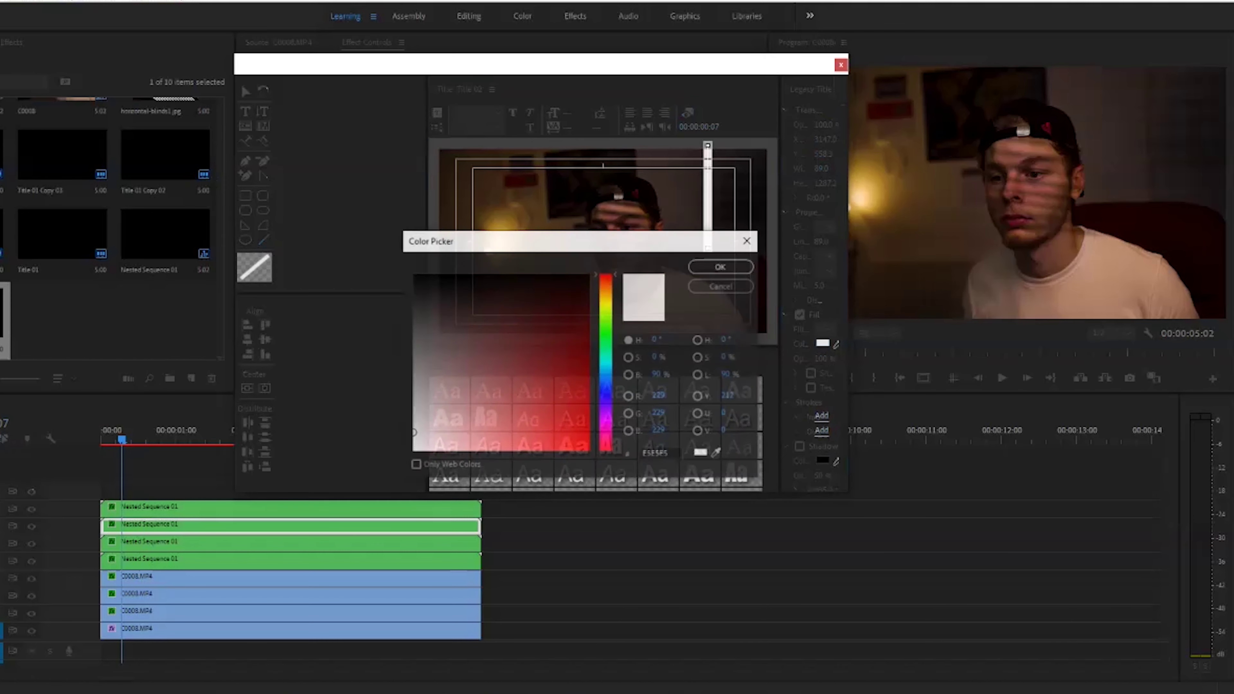
click(720, 266)
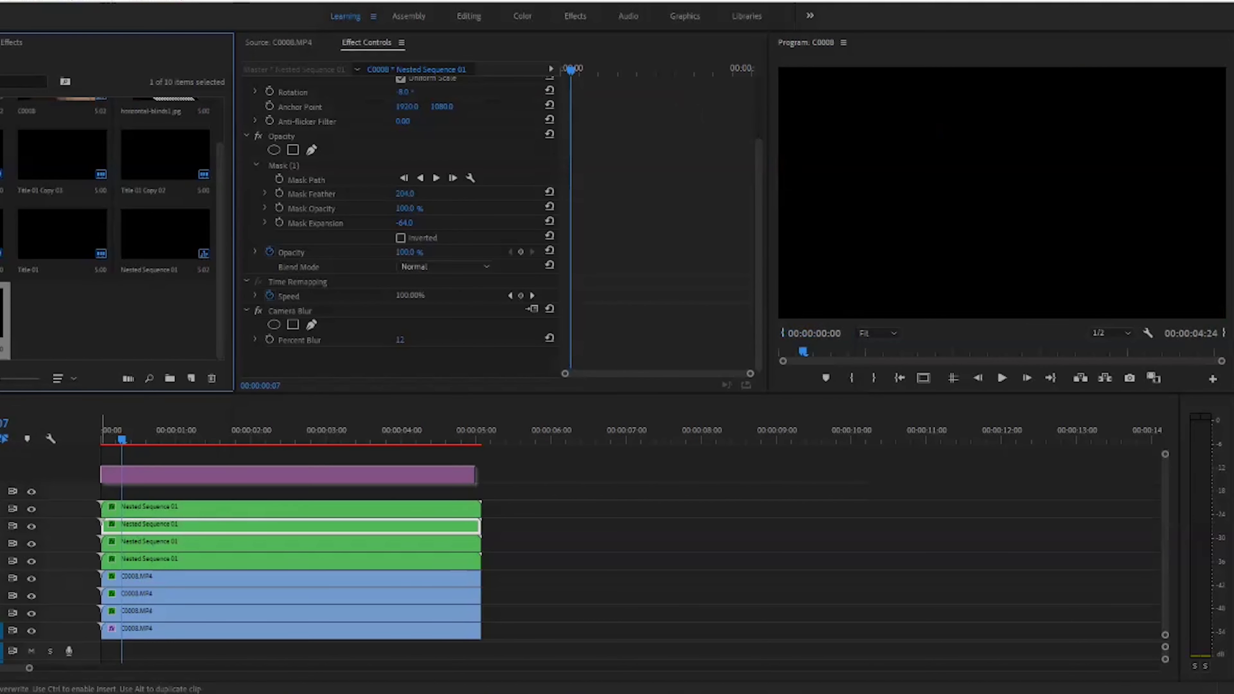
Place Title 02 on track V9 at the sequence start and extend it to the end of the clips below.
drag(102, 475, 103, 491)
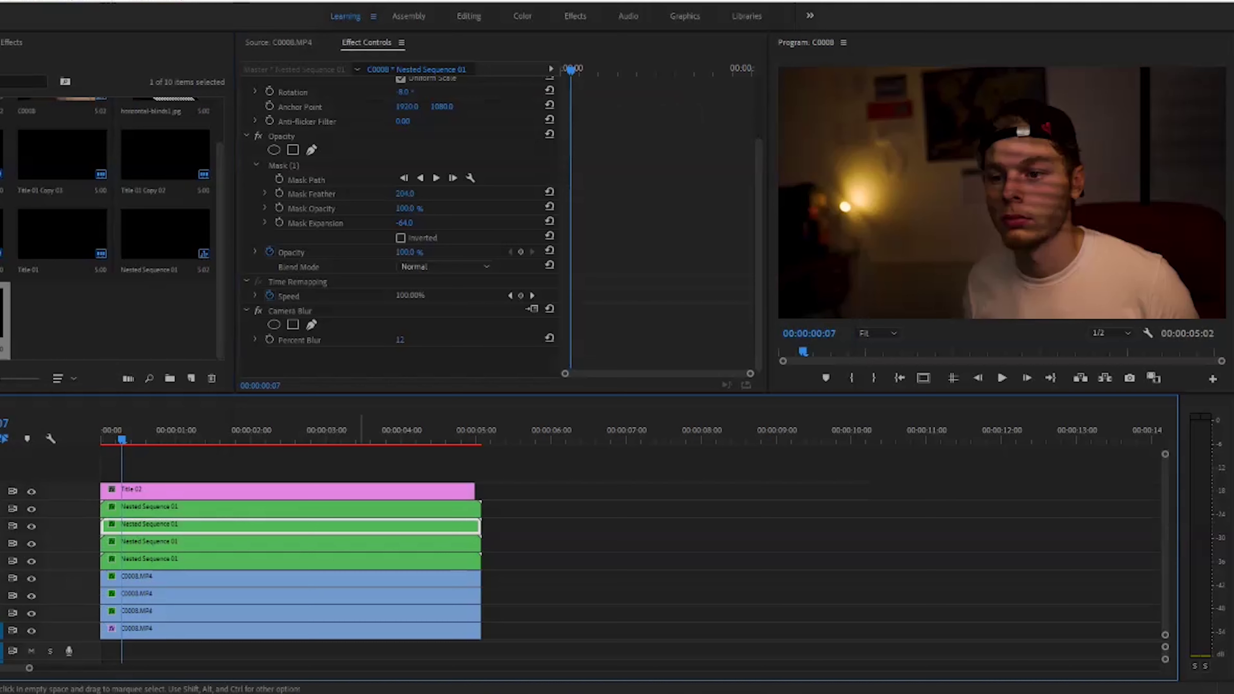
drag(474, 491, 481, 491)
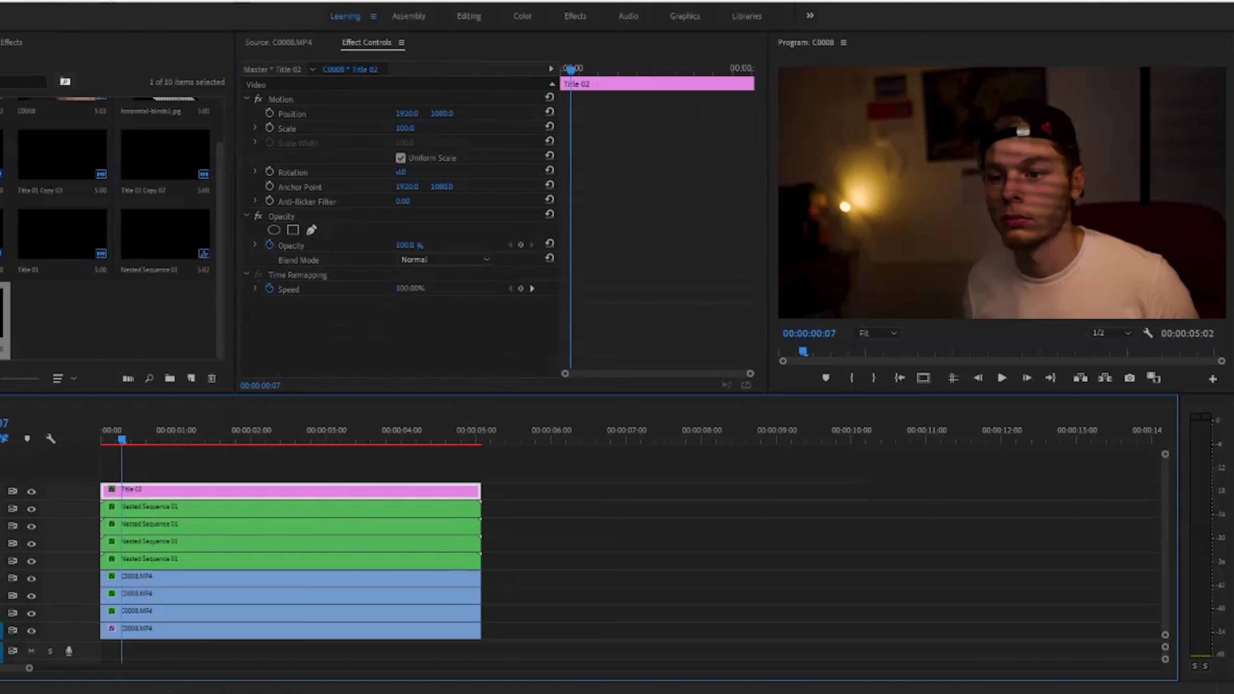
Apply Camera Blur to the Title 02 clip and set its Percent Blur to 15.
click(12, 42)
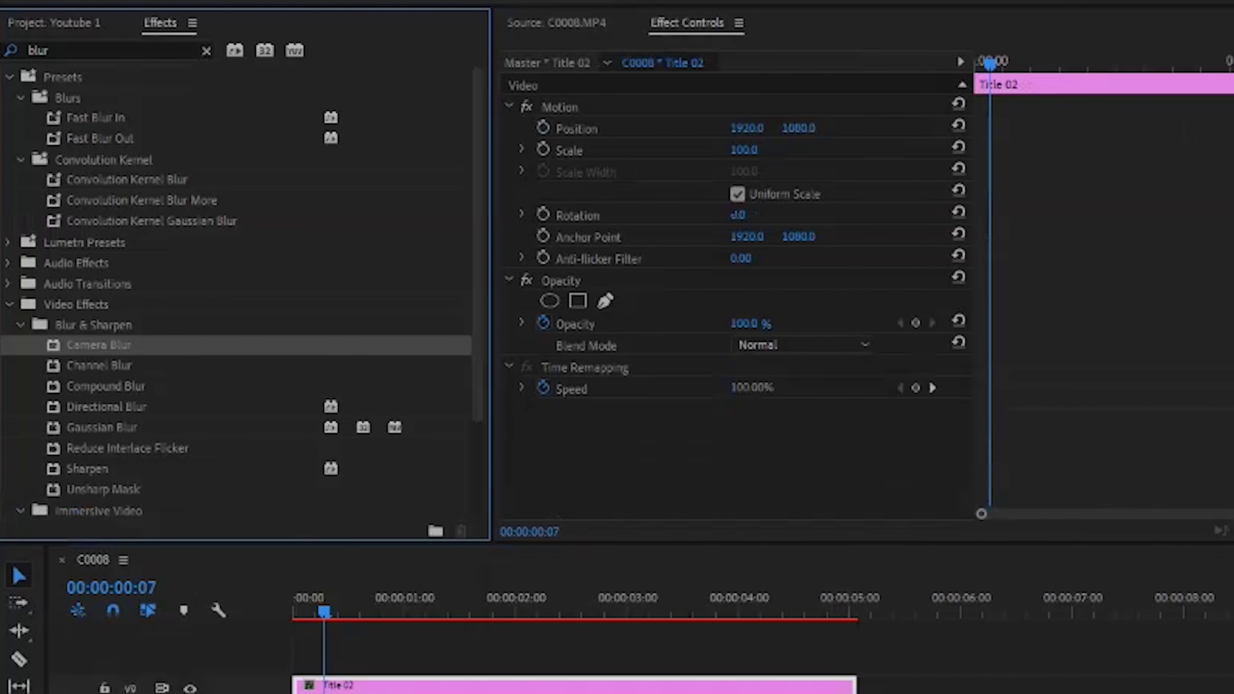
drag(99, 346, 681, 440)
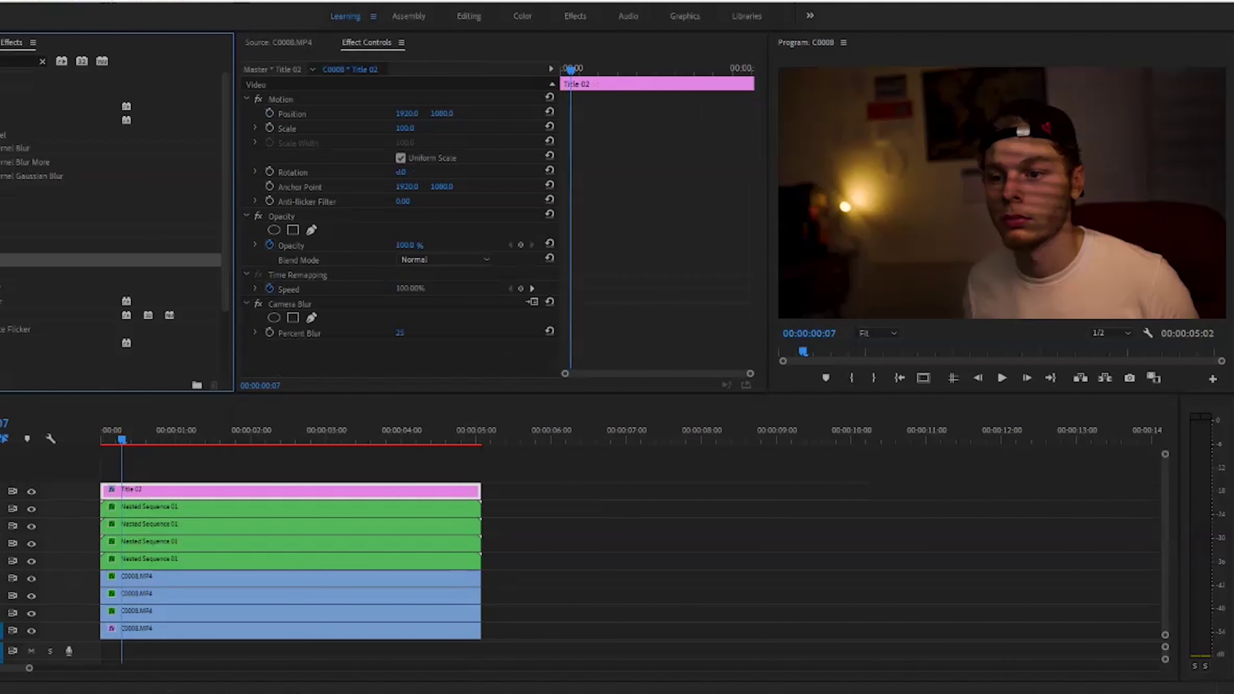
click(399, 333)
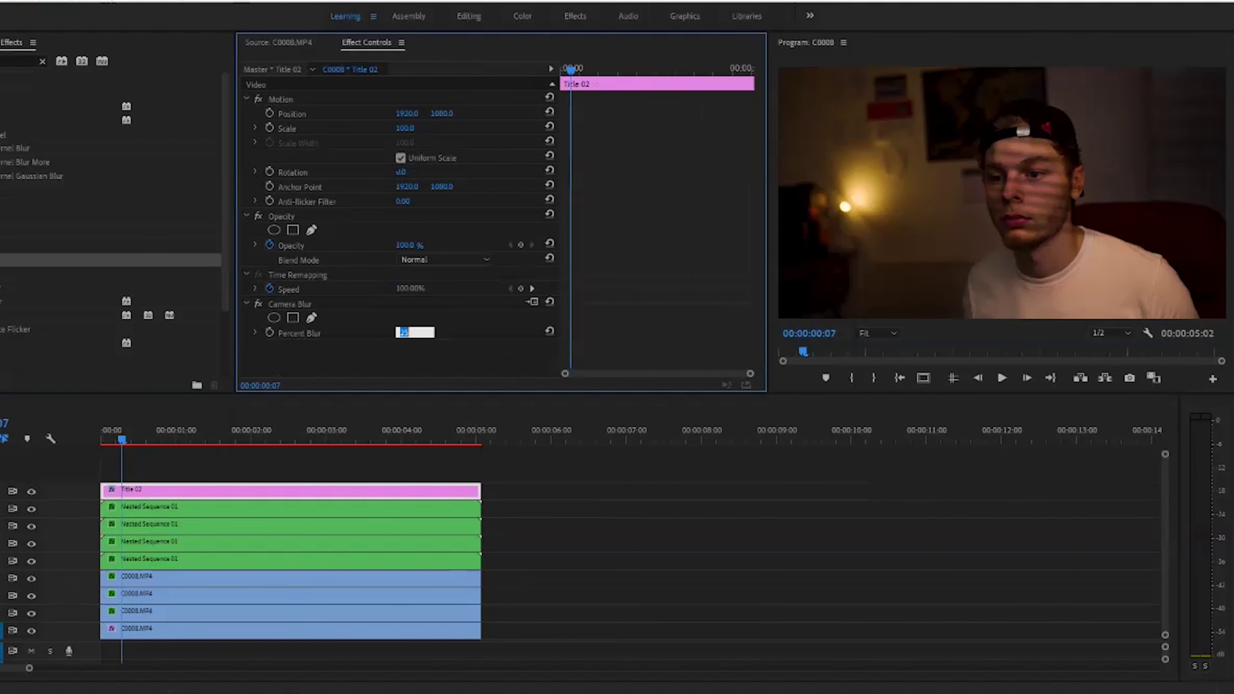
text(15)
key(Return)
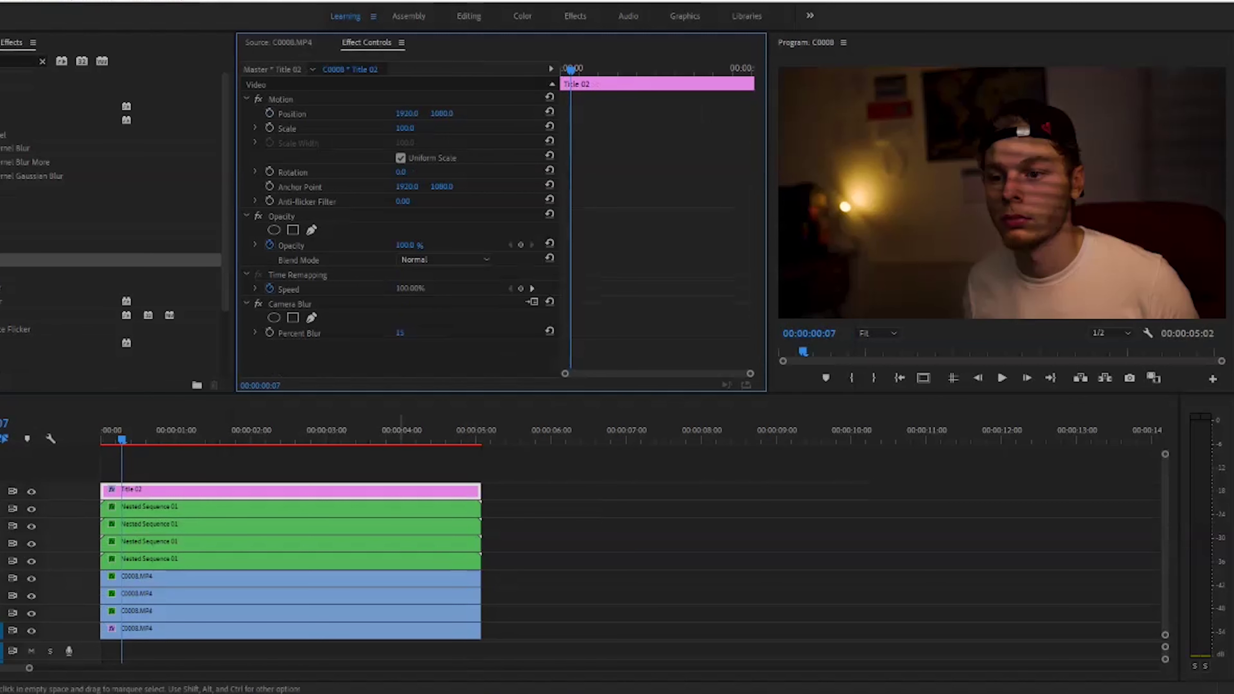
Move all clips on tracks V3 and above up one track to free V3, and select the C0008.MP4 clip on V2.
drag(506, 486, 433, 594)
drag(432, 526, 433, 508)
click(418, 614)
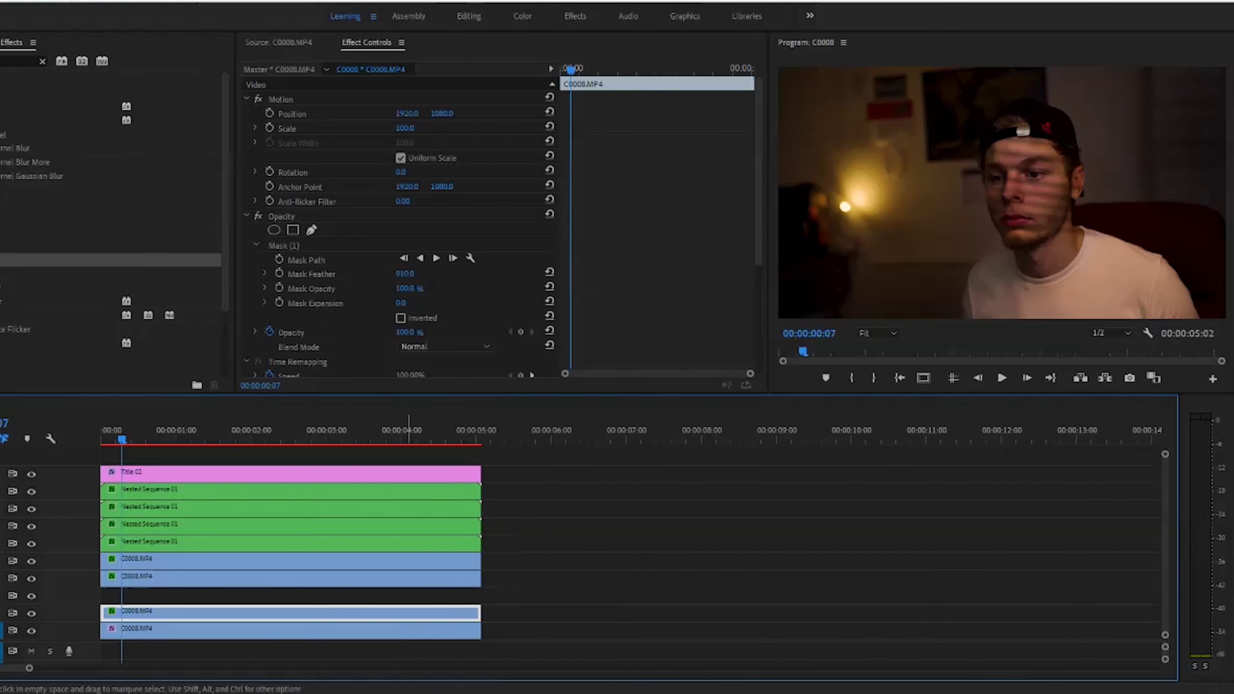
Duplicate the C0008.MP4 clip from track V2 onto the empty track V3.
click(403, 596)
click(402, 613)
drag(402, 614, 403, 597)
click(401, 597)
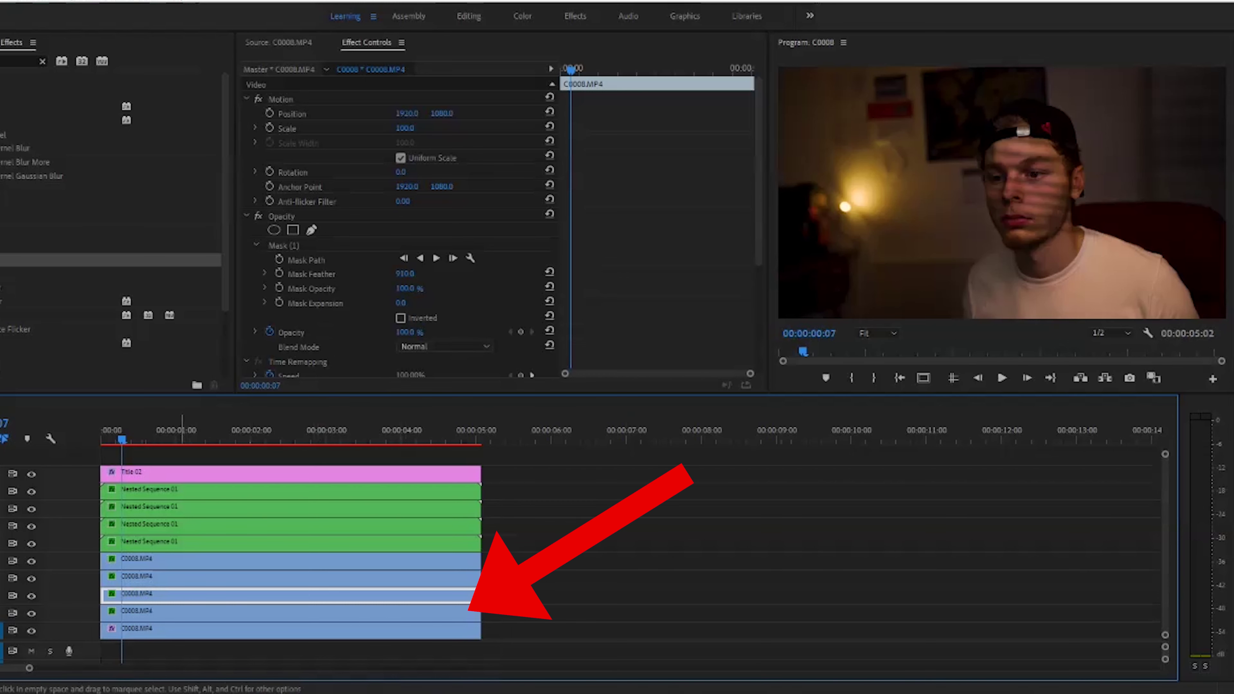
Hide tracks V2 and V3 to check what their clips contribute, and show both again.
click(182, 615)
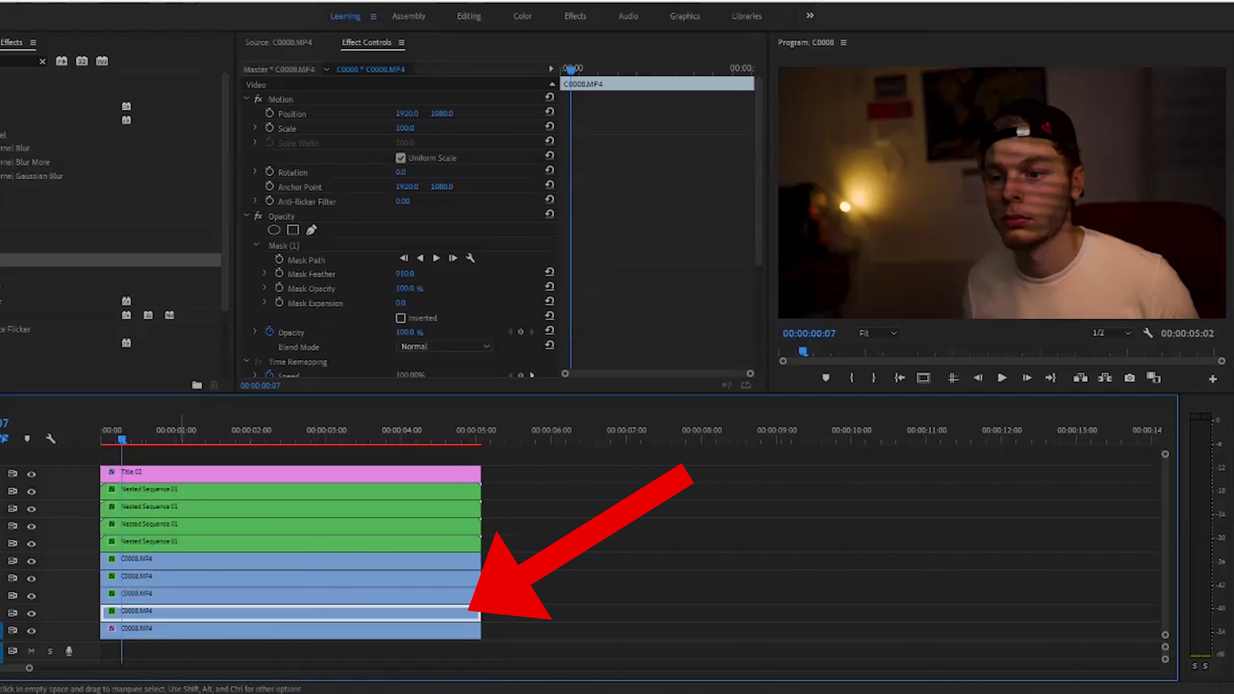
click(31, 614)
click(31, 597)
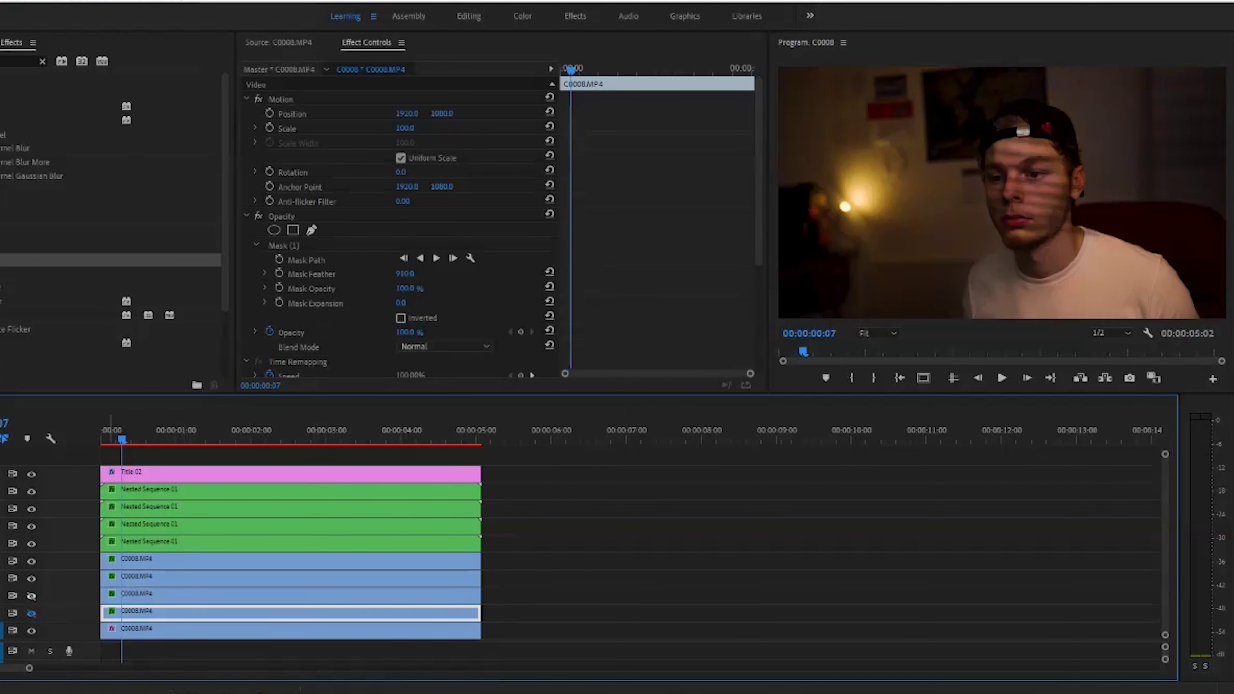
click(32, 596)
click(32, 614)
Delete the existing opacity mask from the duplicated C0008.MP4 clip on V3.
click(146, 596)
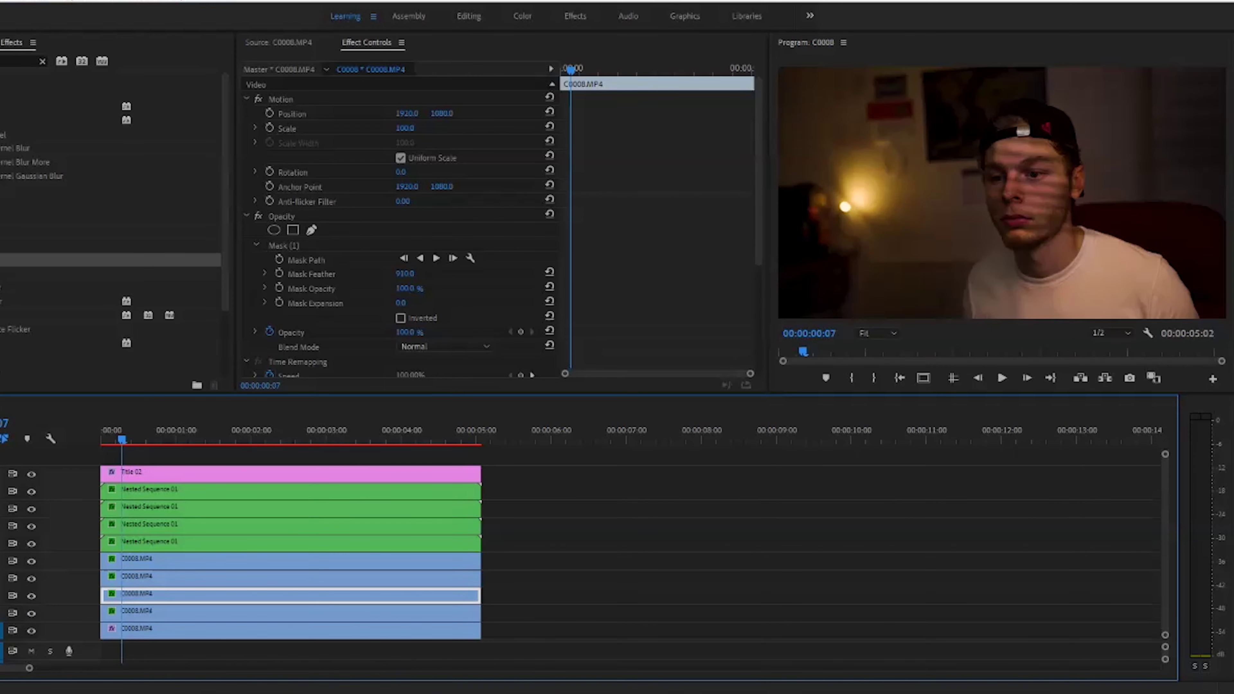
click(292, 246)
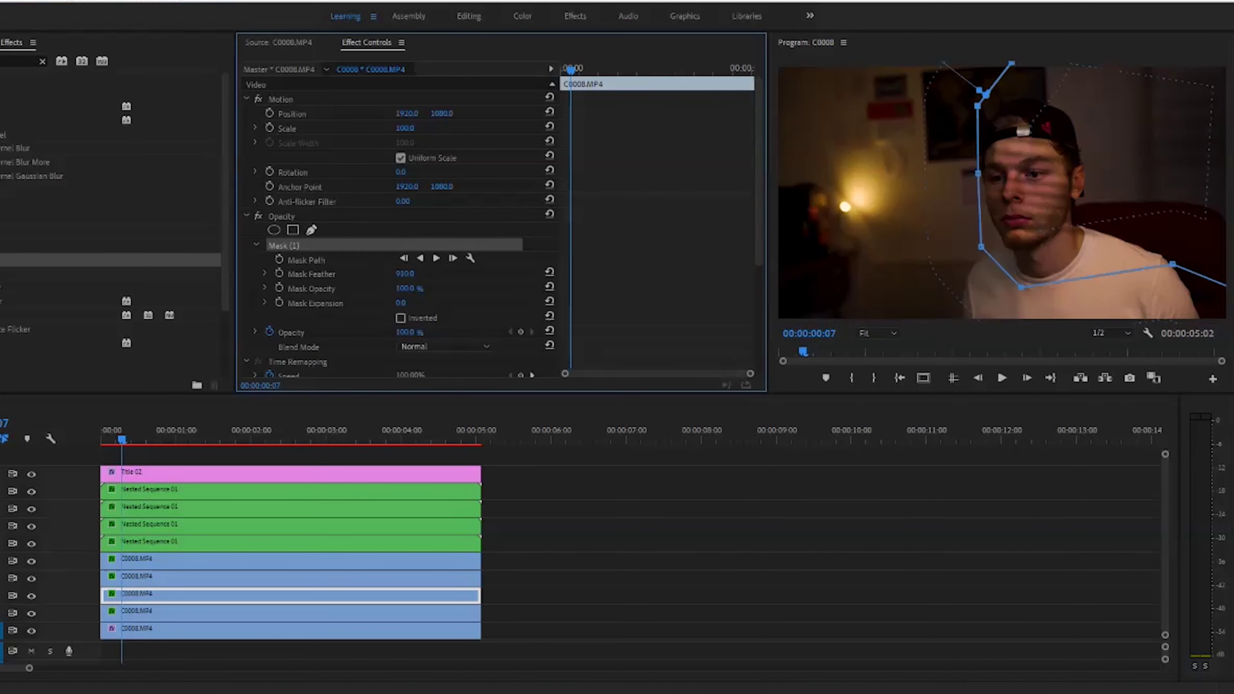
key(Delete)
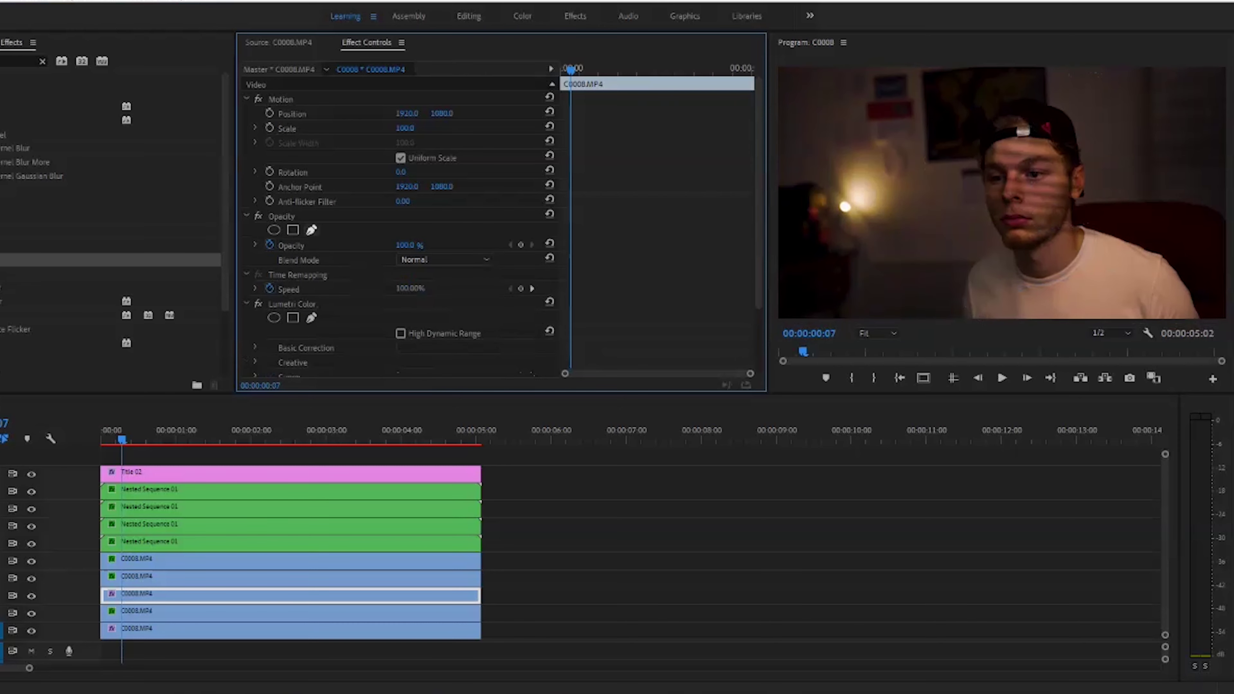
Draw a new four-sided pen mask on the V3 clip's opacity around the wall area at the frame's right edge, above the red chair.
key(ctrl+z)
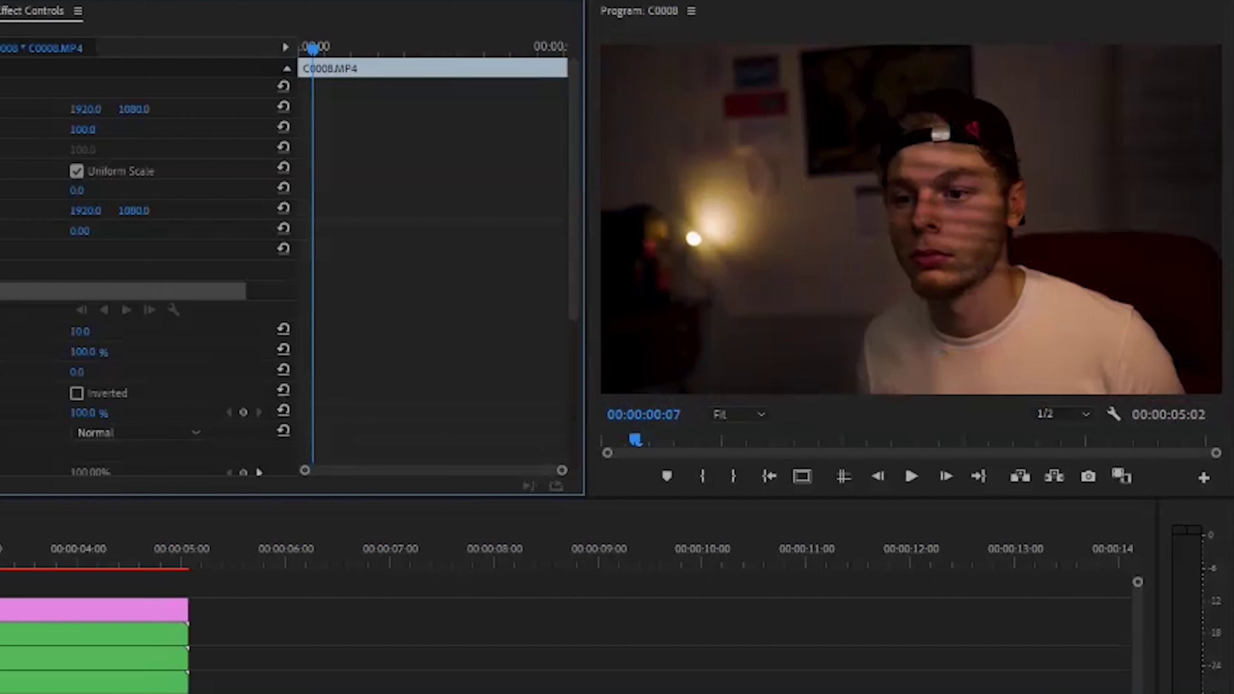
click(1152, 65)
click(1155, 200)
click(1199, 207)
scroll(1199, 206, down, 1)
click(1137, 206)
click(1108, 101)
click(1035, 114)
click(738, 414)
click(733, 400)
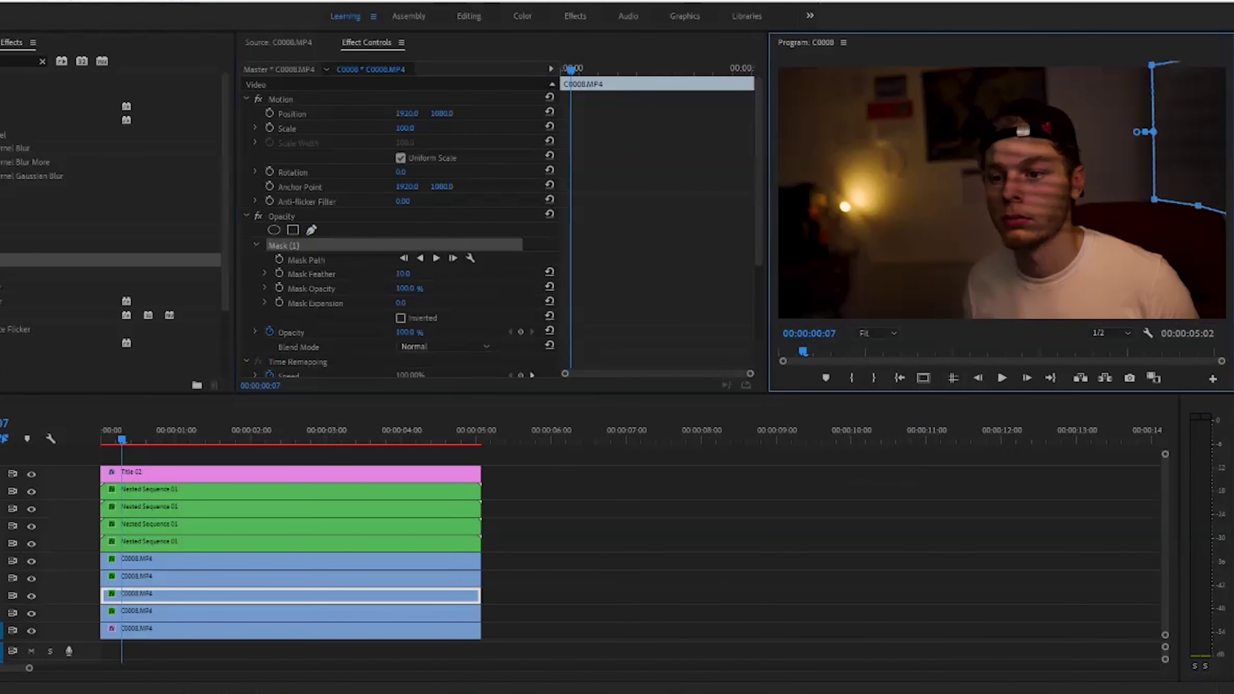
Lower the Temperature and raise the Highlights of the masked V3 clip in Lumetri Color's Basic Correction.
click(522, 16)
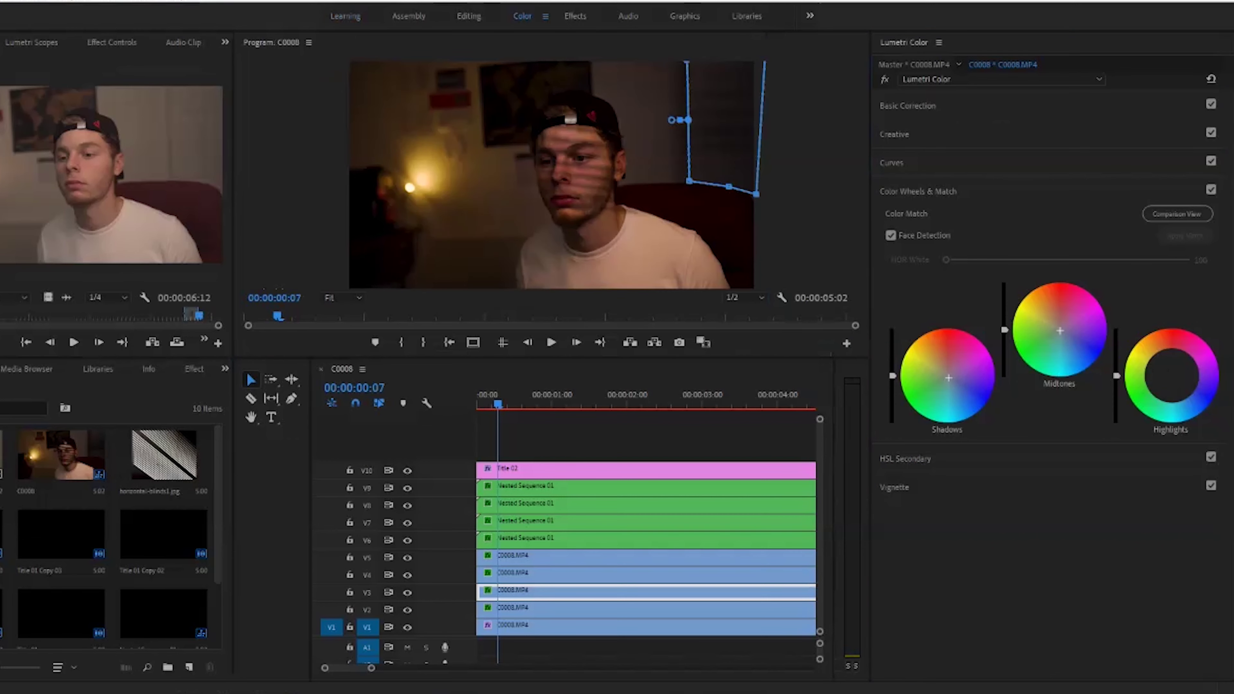
click(908, 106)
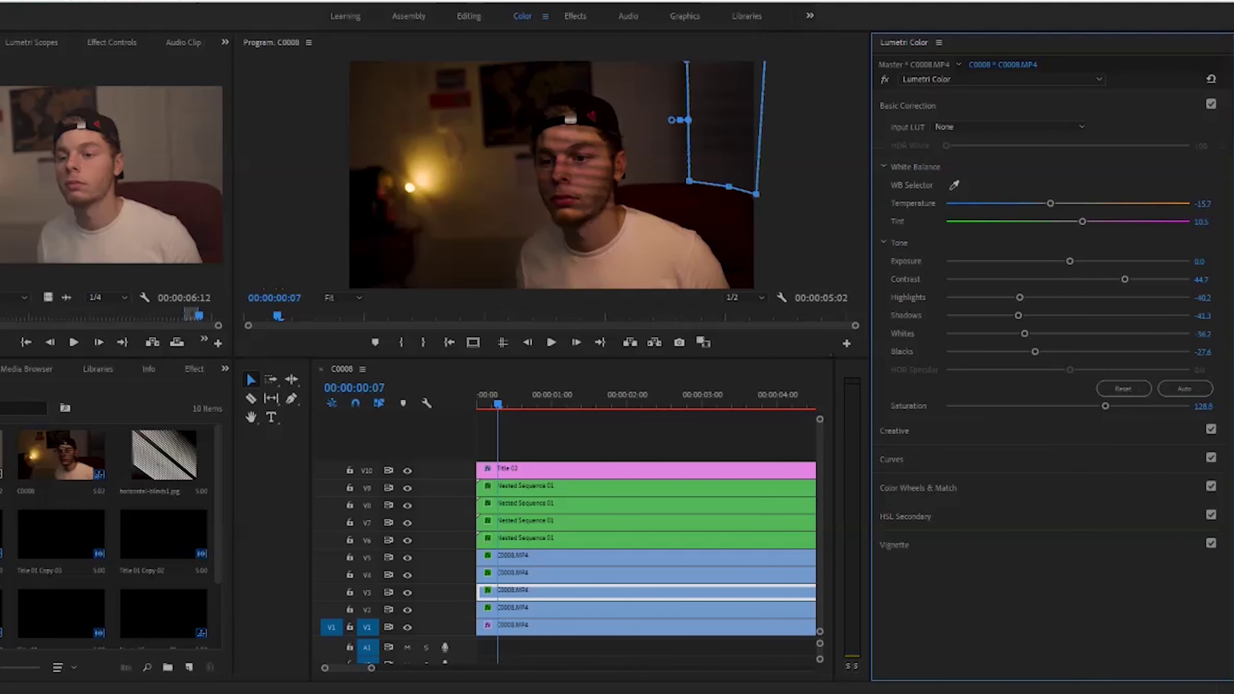
drag(1019, 298, 1041, 351)
drag(1050, 204, 1036, 204)
drag(1075, 298, 1094, 297)
click(646, 437)
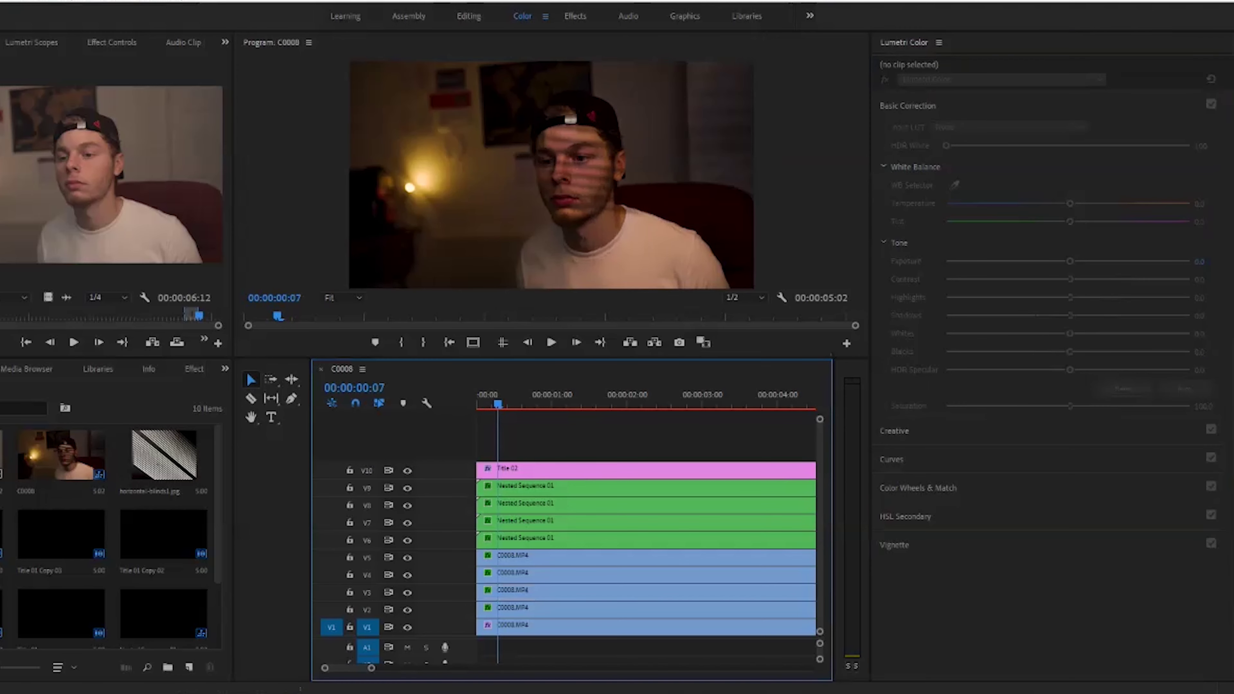
Increase the Mask Feather of the C0008.MP4 clip on V3, and adjust the Position of the nested blind shadows on V9.
click(346, 16)
click(491, 576)
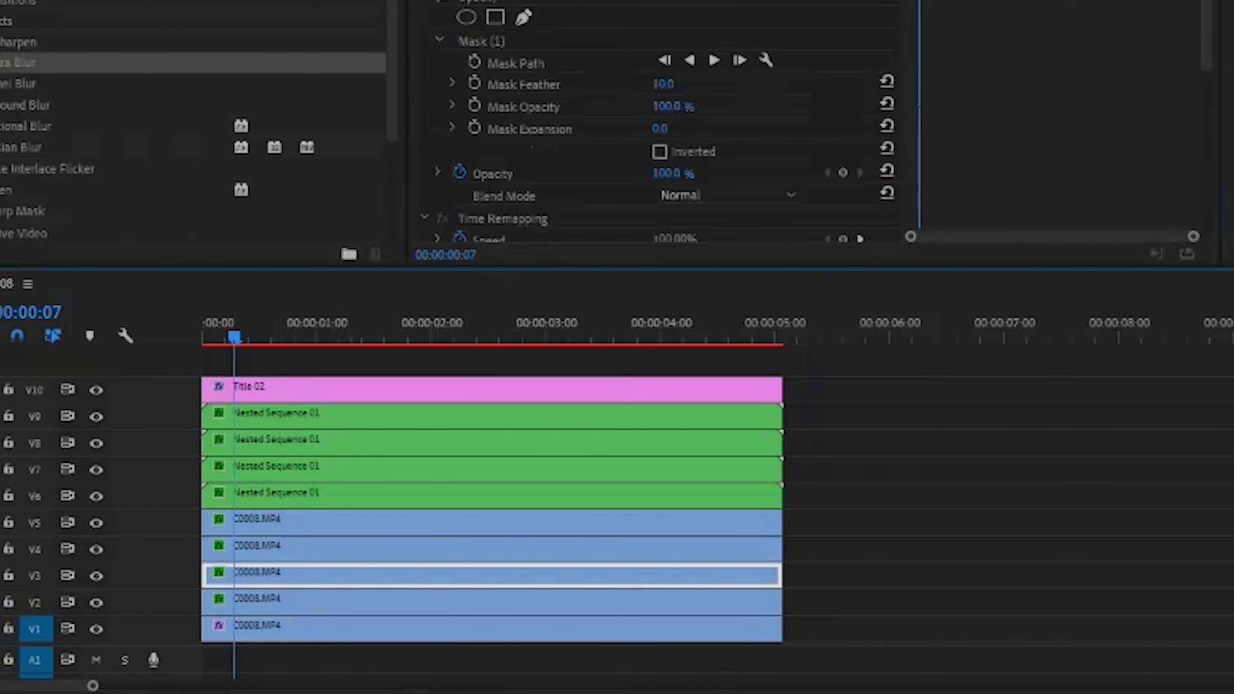
scroll(656, 122, down, 5)
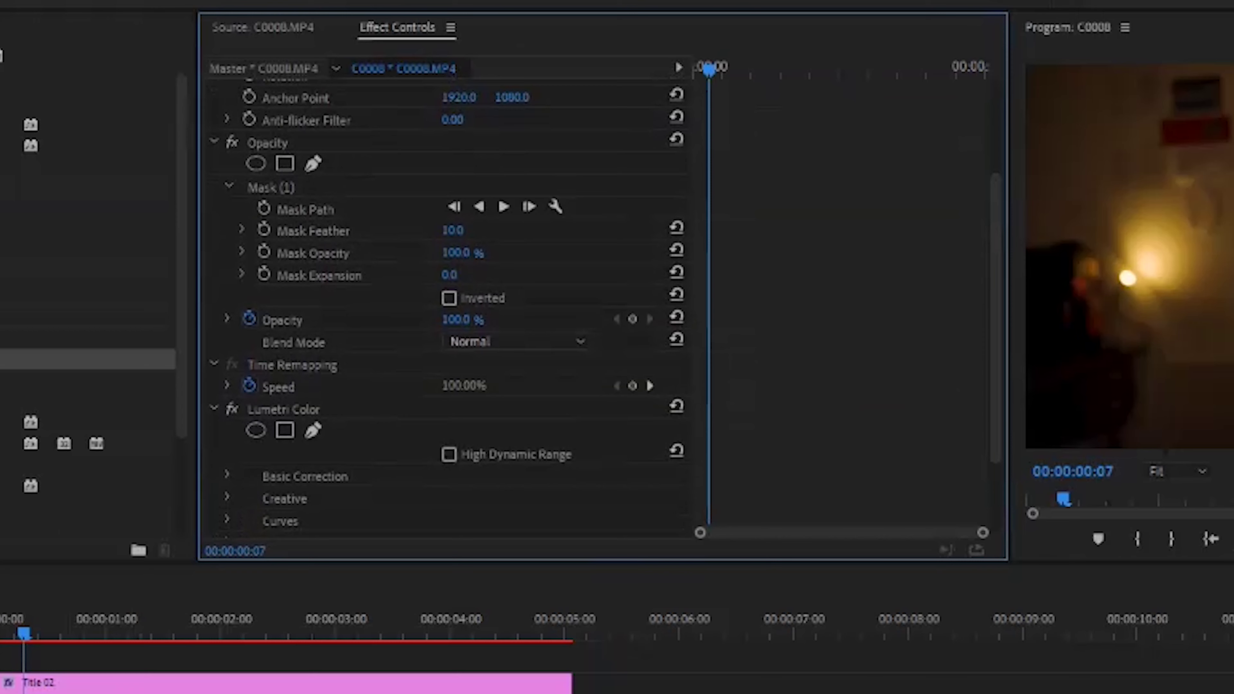
drag(452, 230, 534, 229)
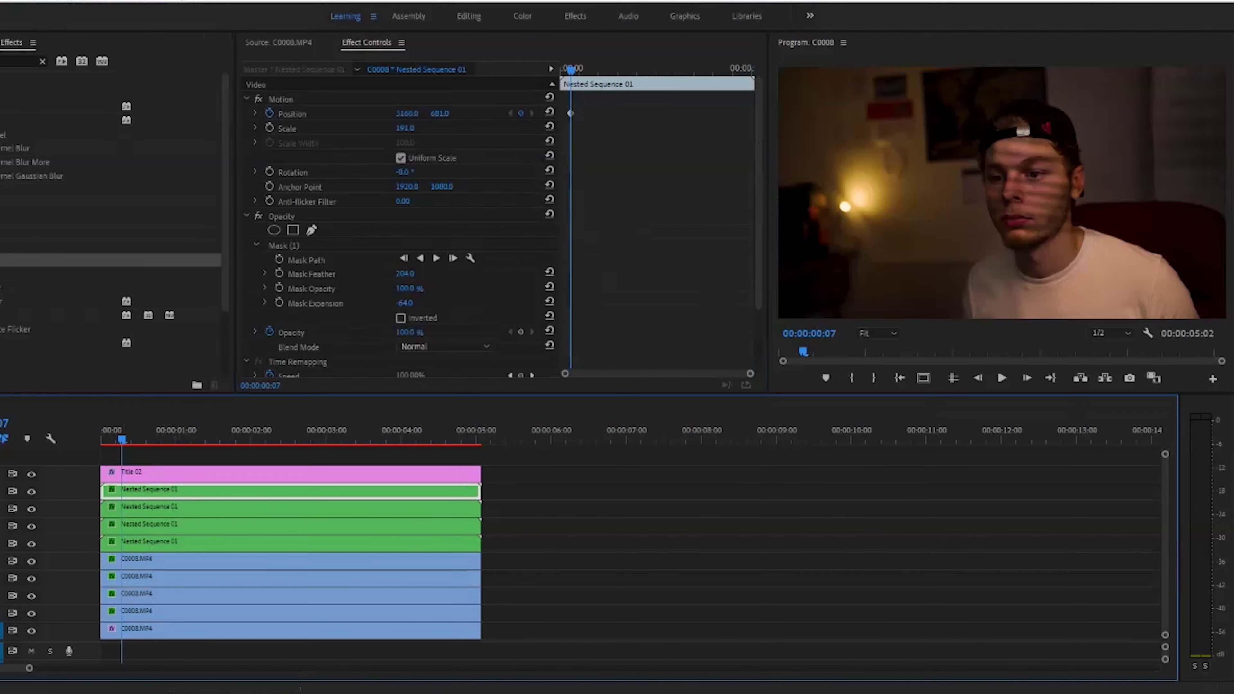
click(407, 114)
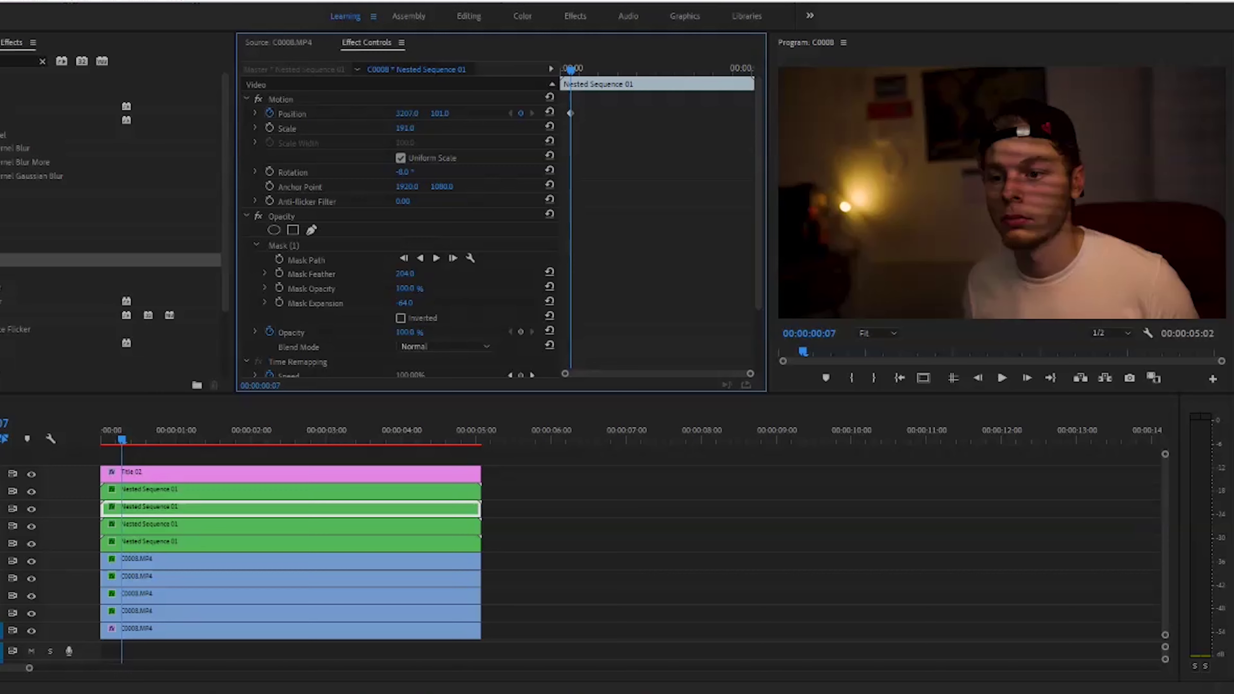
Switch to the web browser, open YouTube and search for "raindrops green screen".
key(alt+Tab)
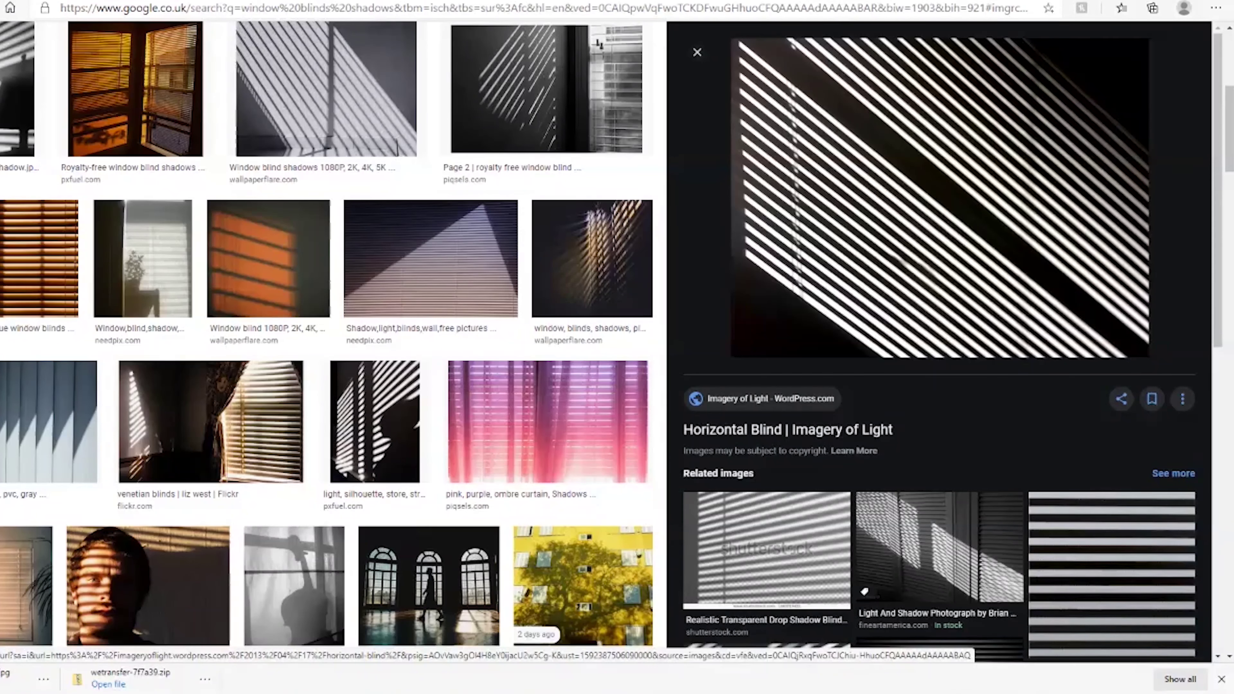
click(187, 1)
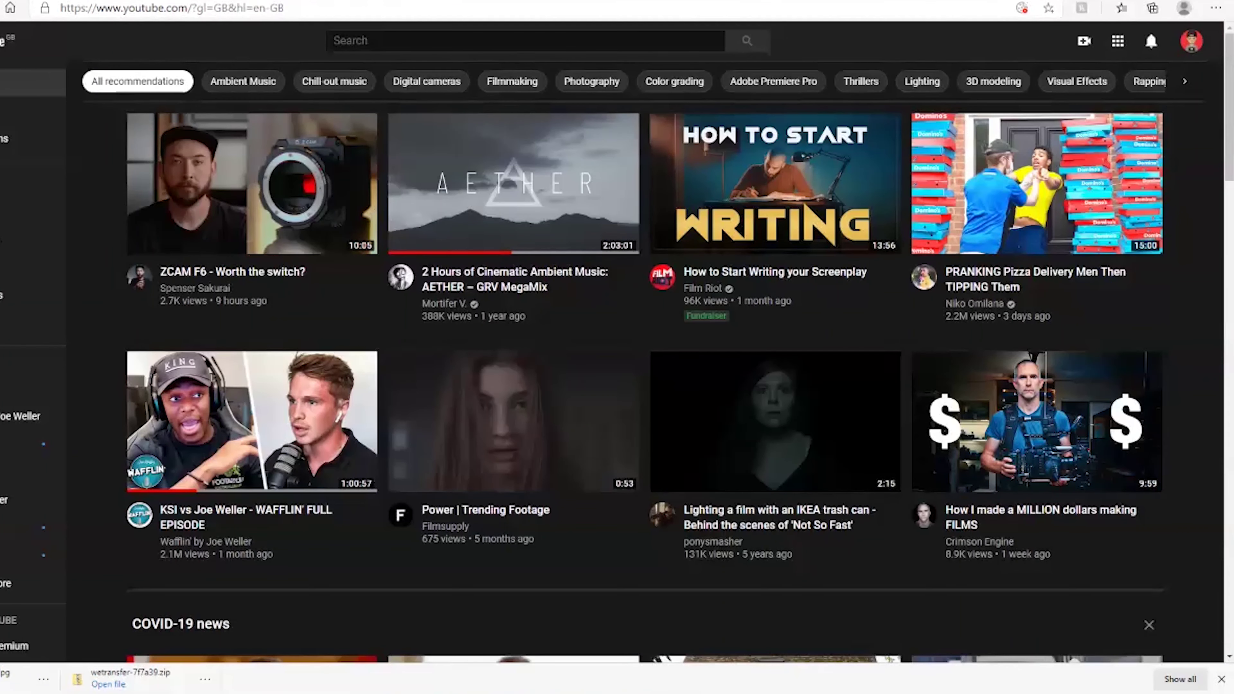
click(525, 41)
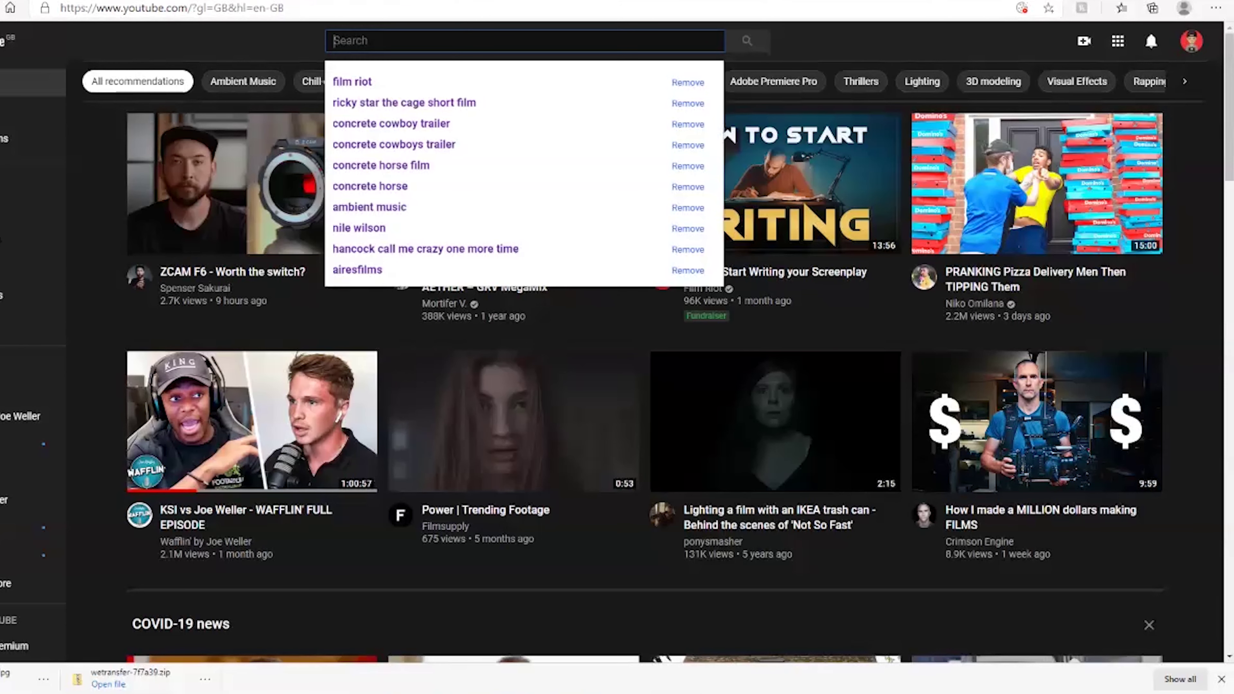
text(rai)
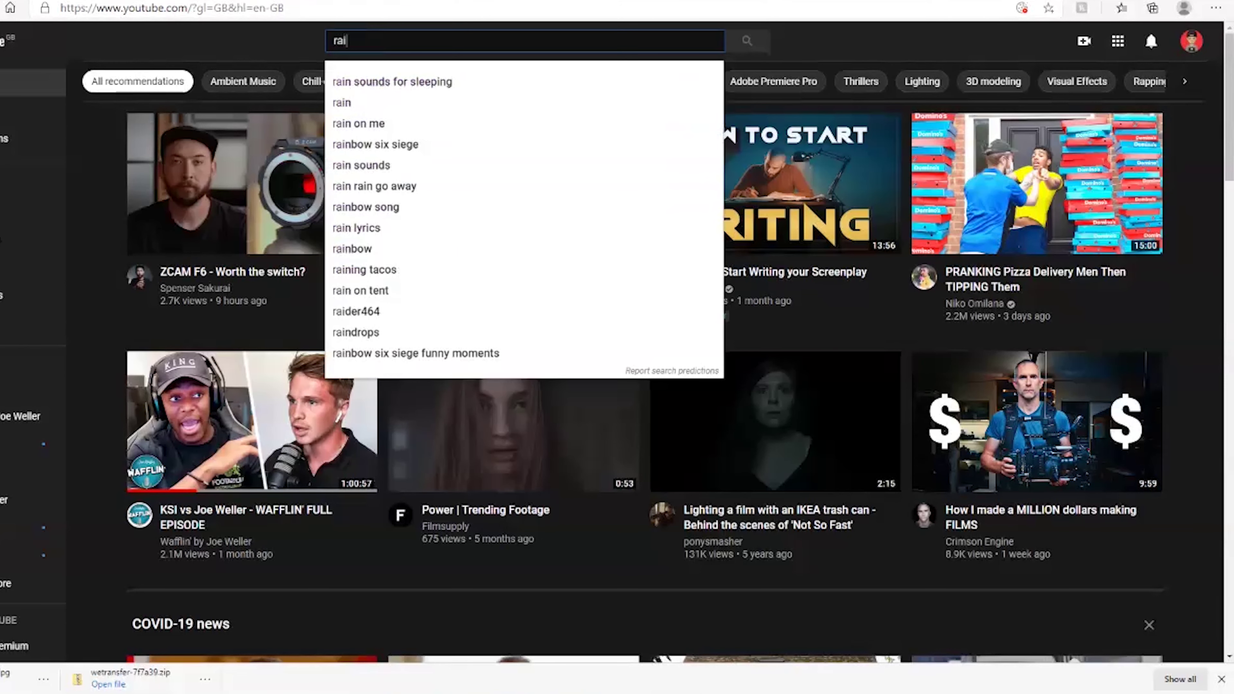
text(ndrops green screen)
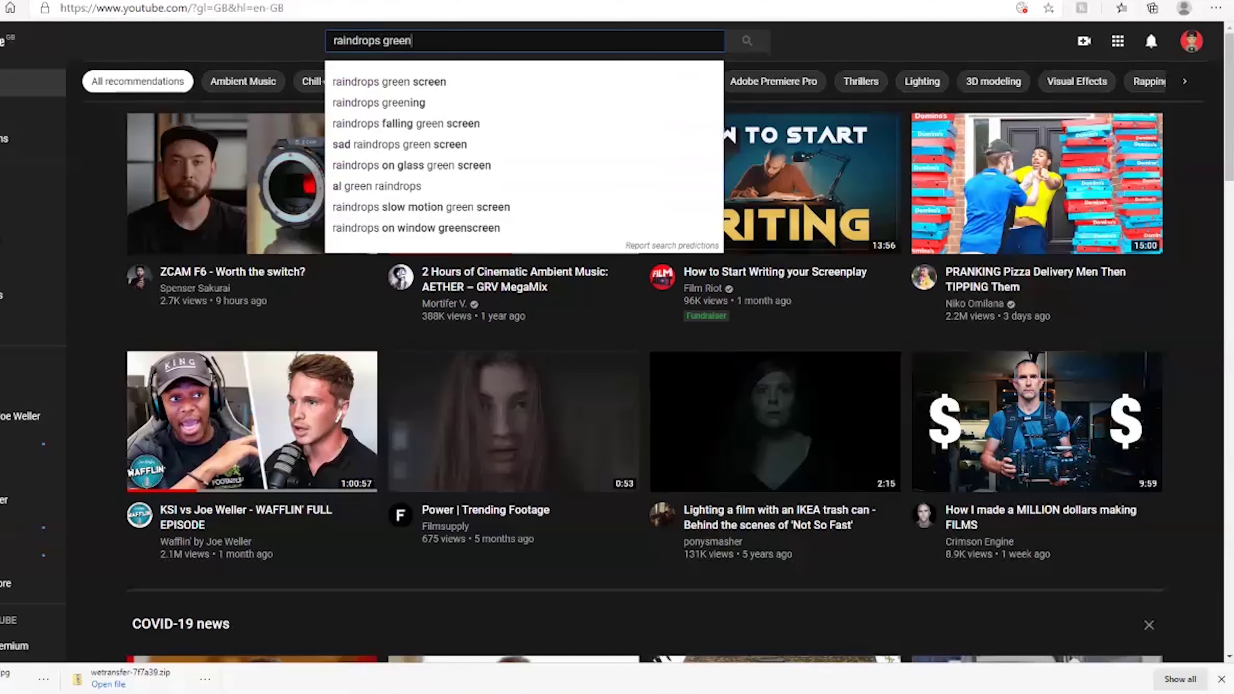
key(Return)
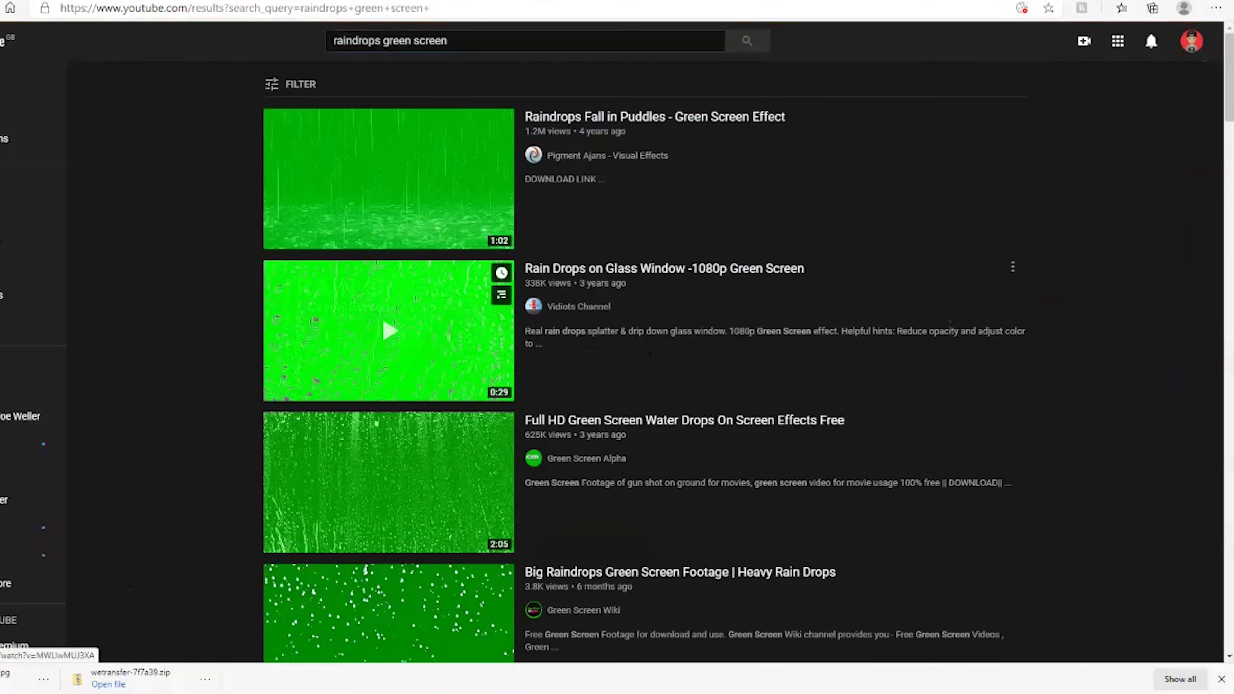
Open the video "Full HD Green Screen Water Drops On Screen Effects Free" and copy its web address.
mouse_move(388, 482)
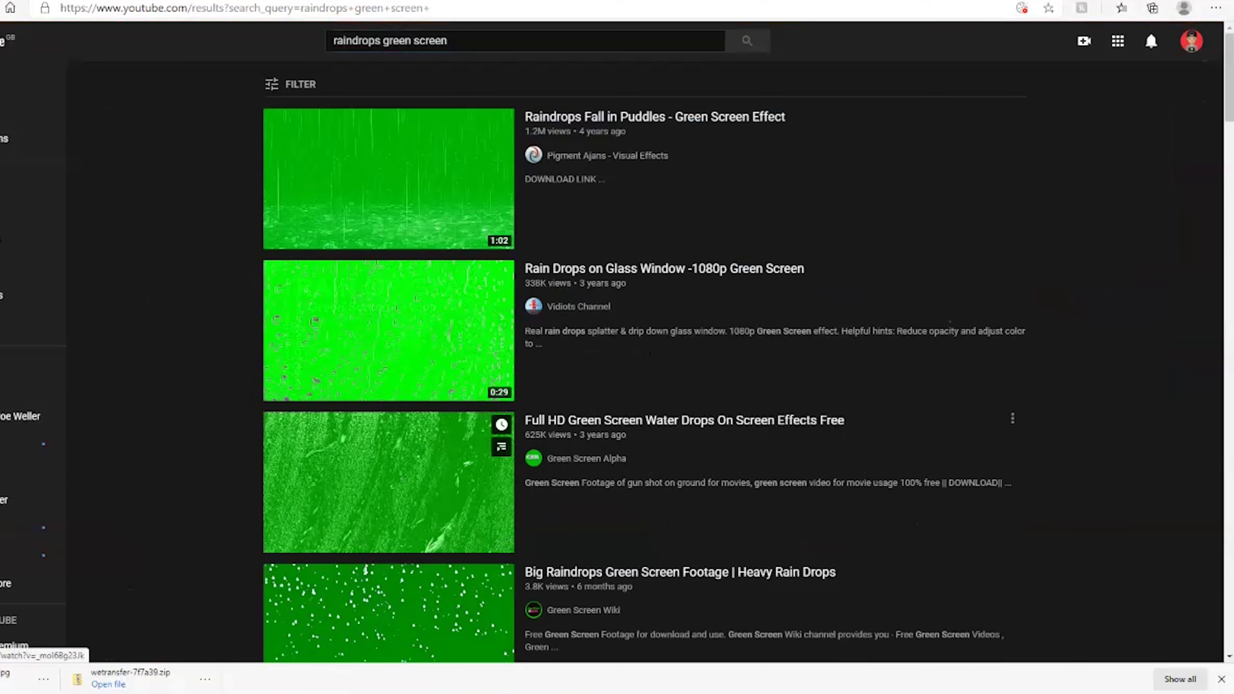
click(388, 481)
click(182, 9)
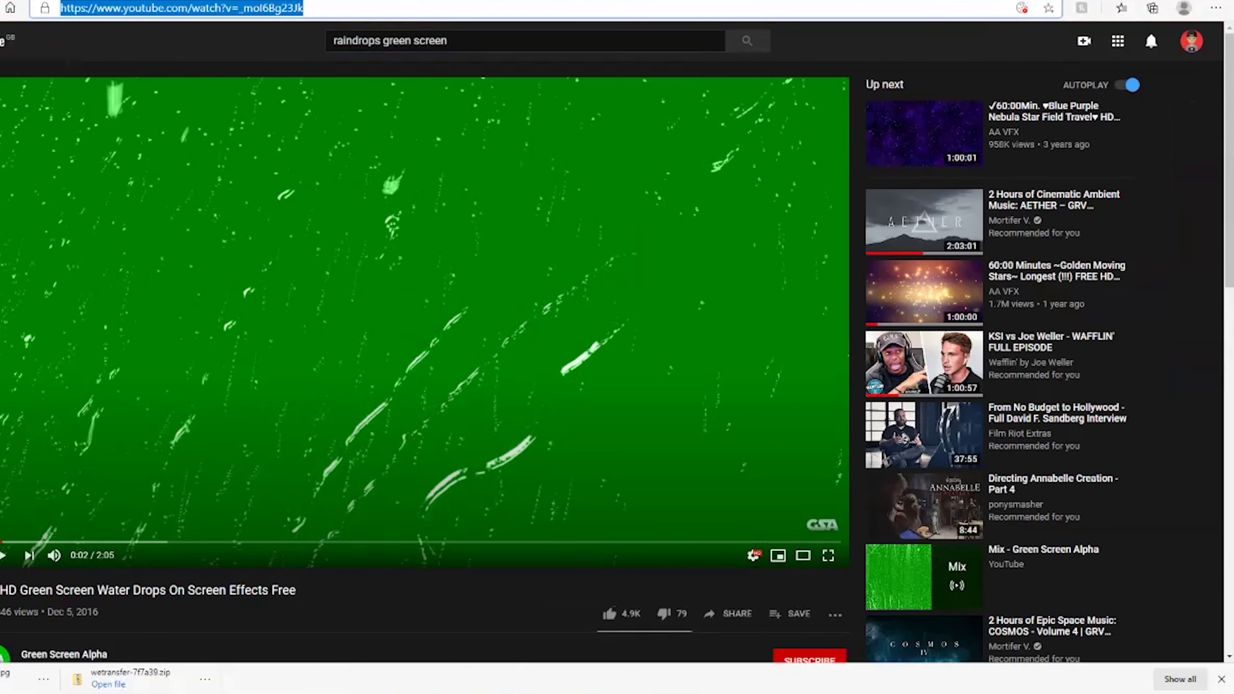
Open the mp4s.org YouTube to MP4 converter in a new tab and convert the copied video link.
key(ctrl+t)
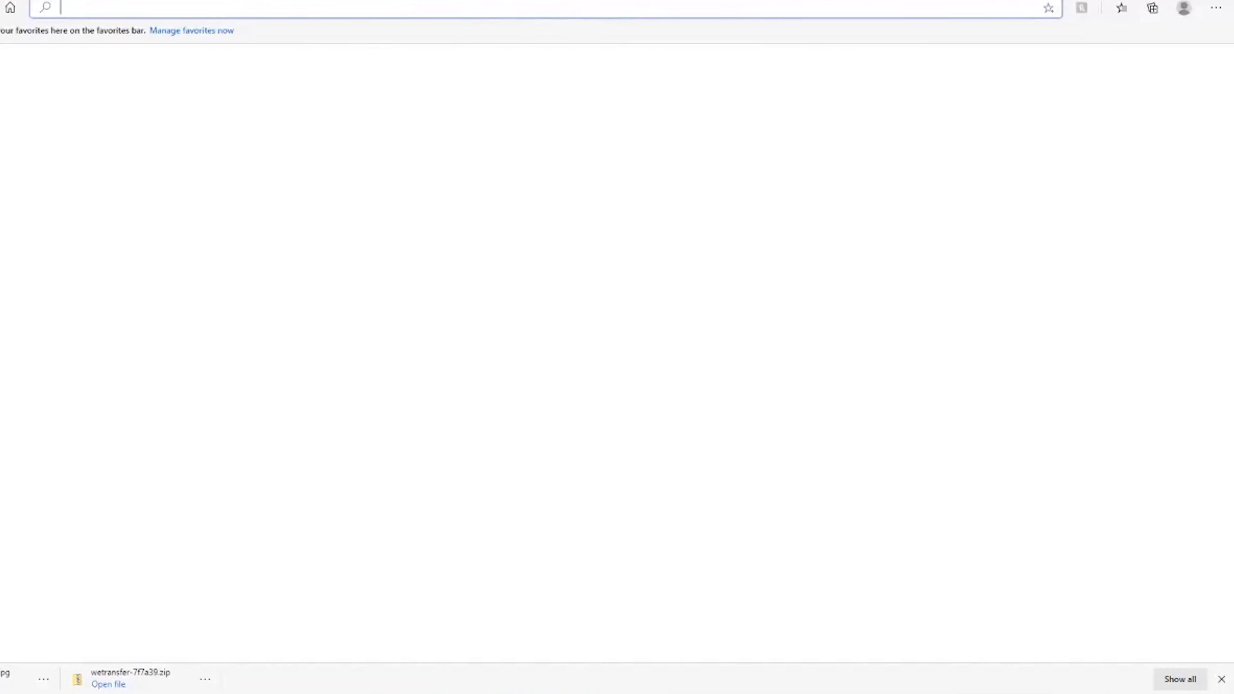
text(mp4)
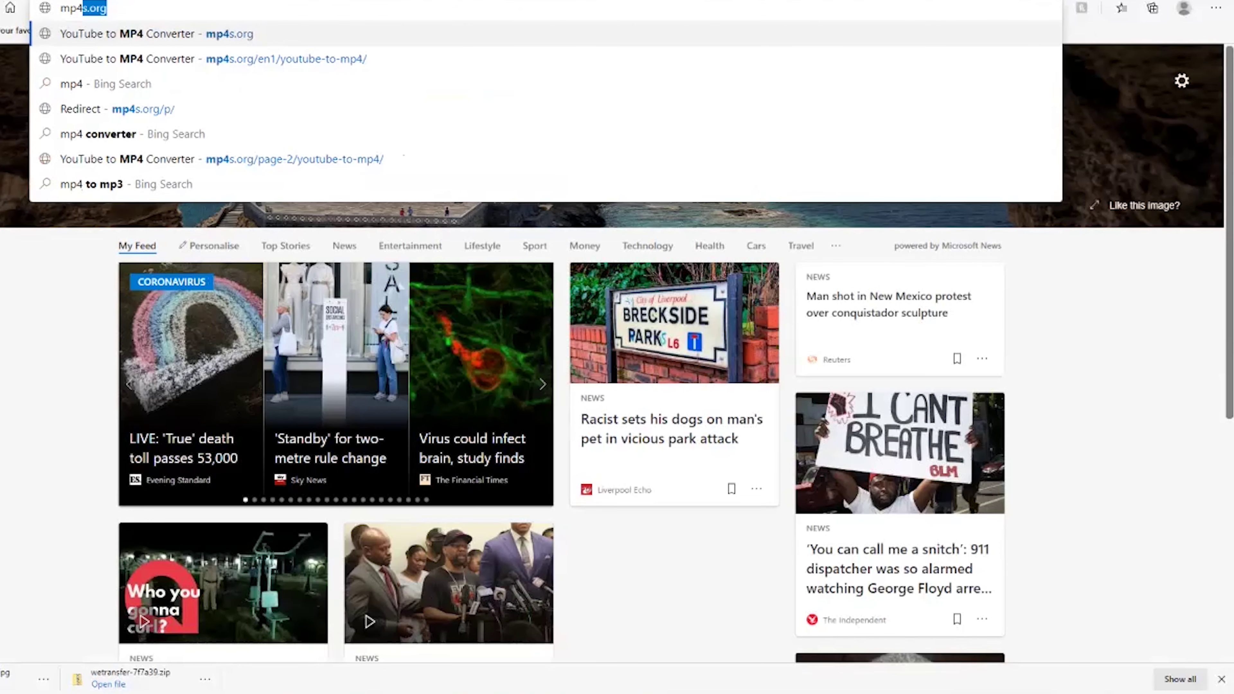
key(Return)
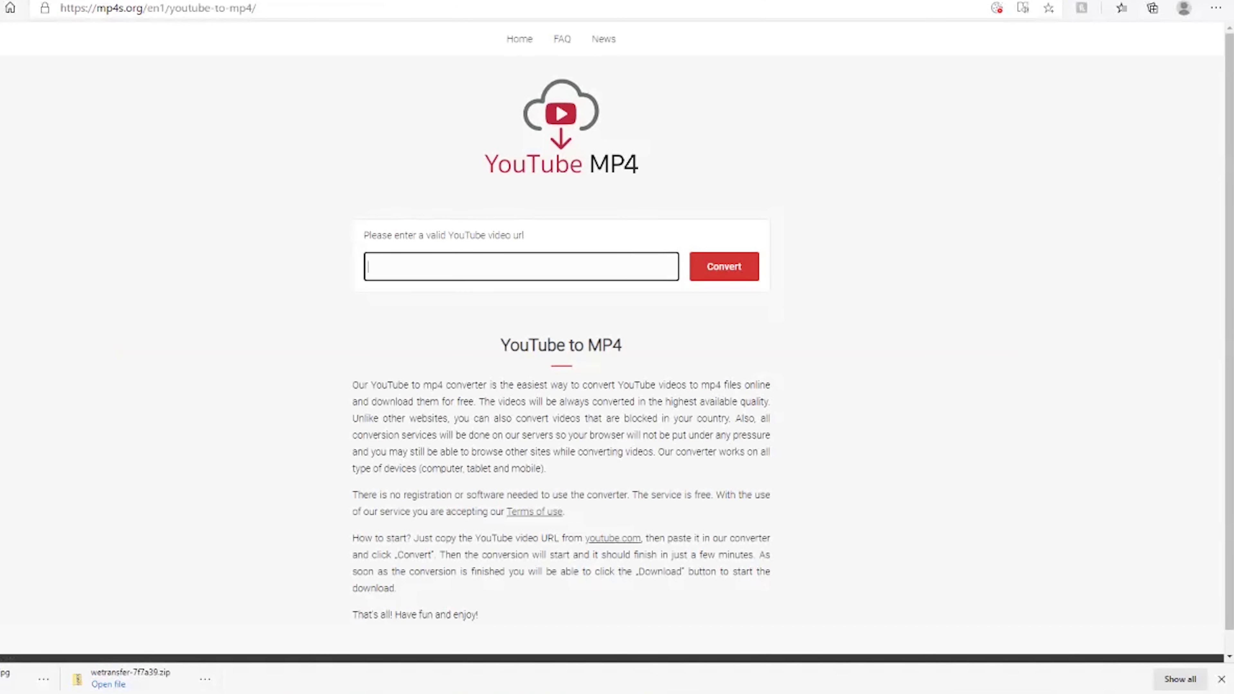
text(https://www.youtube.com/watch?v=_moi6Bg23Jk)
key(Return)
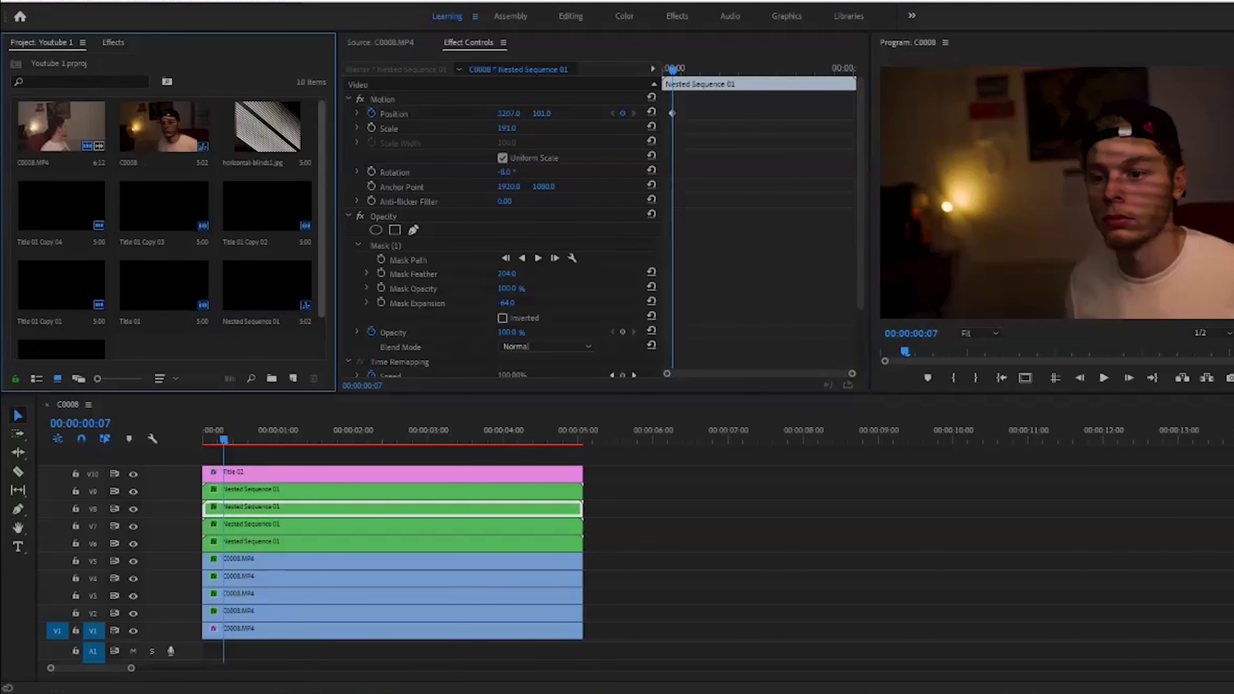
In Premiere Pro, place the water drops green screen clip on a track above Title 02, with Scale 171 and Position 2803, 1080.
scroll(165, 228, down, 1)
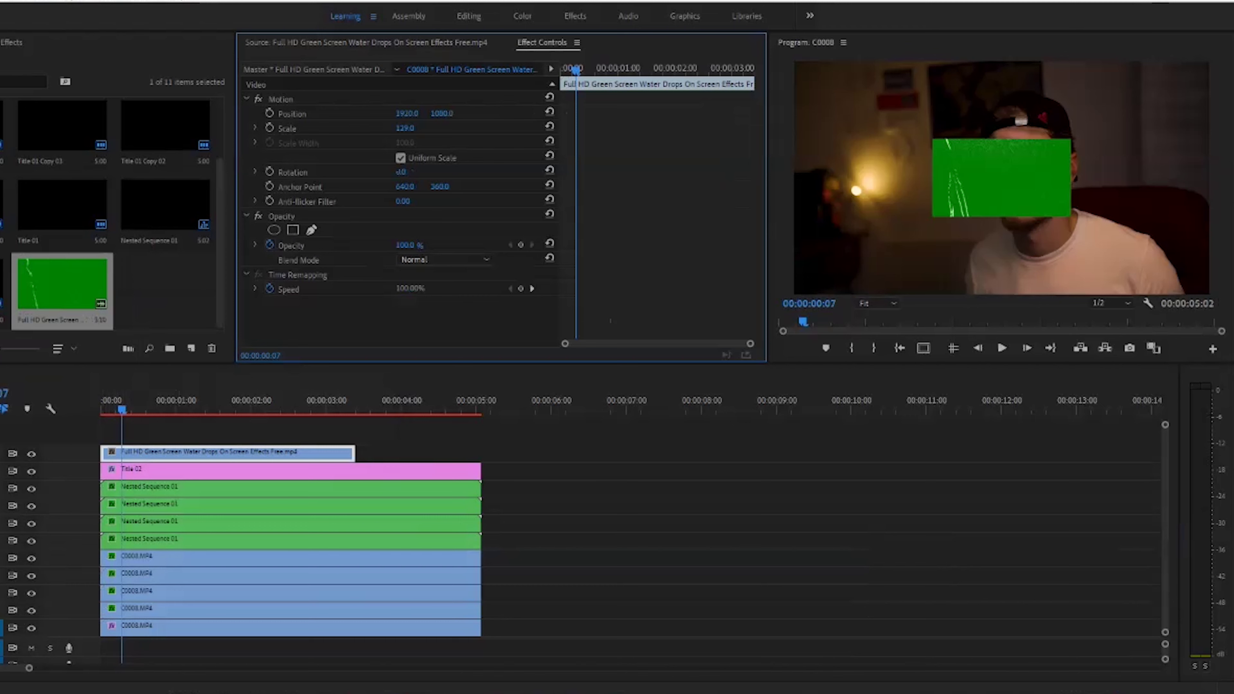
drag(405, 128, 480, 114)
drag(405, 128, 433, 113)
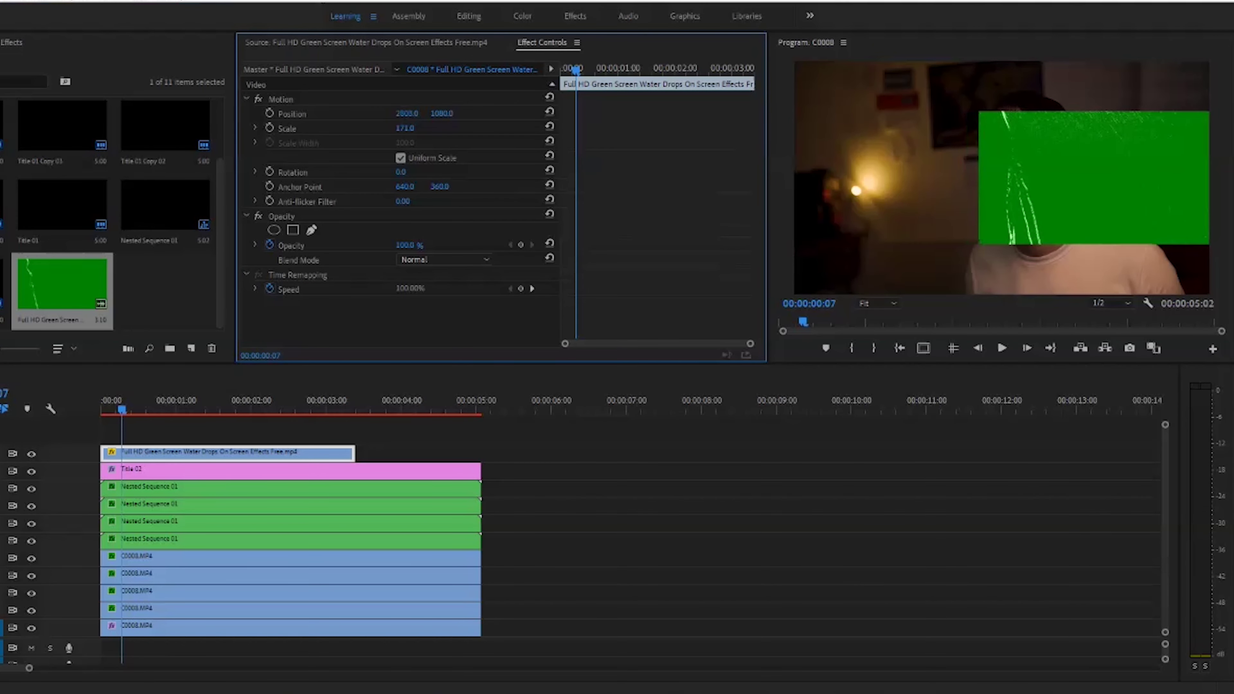
Apply Ultra Key to the water drops clip and sample its green background as the Key Color.
click(11, 43)
text(ultra)
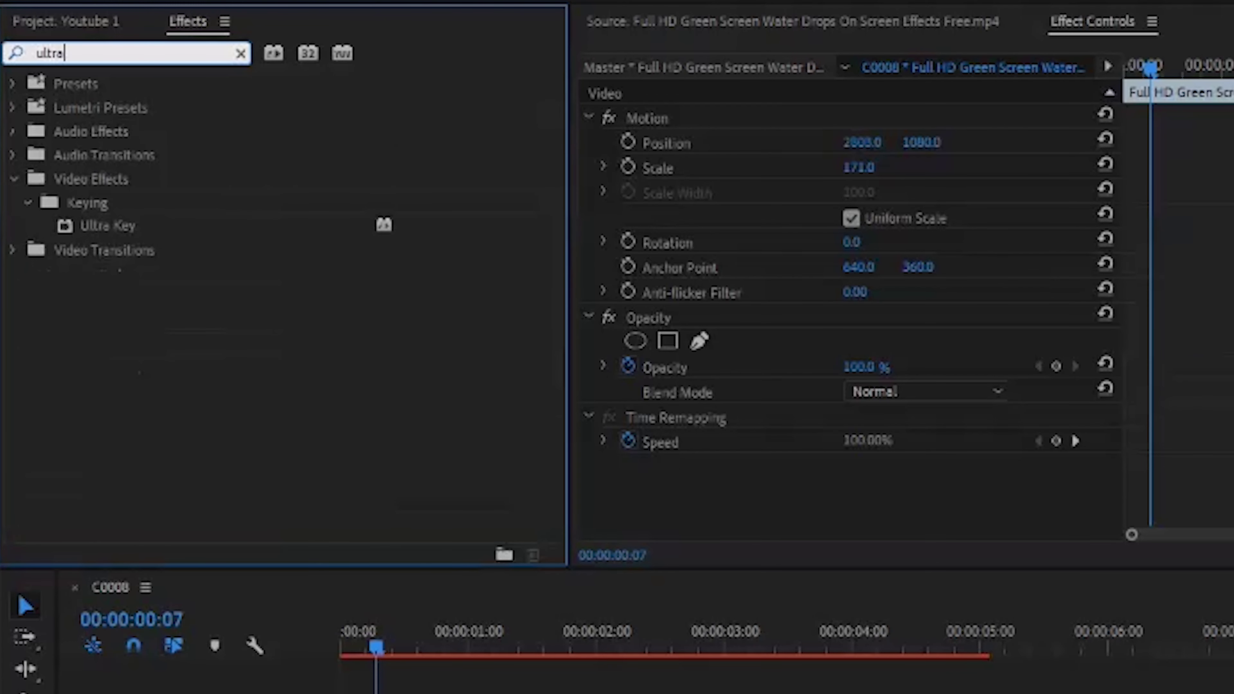
double_click(108, 226)
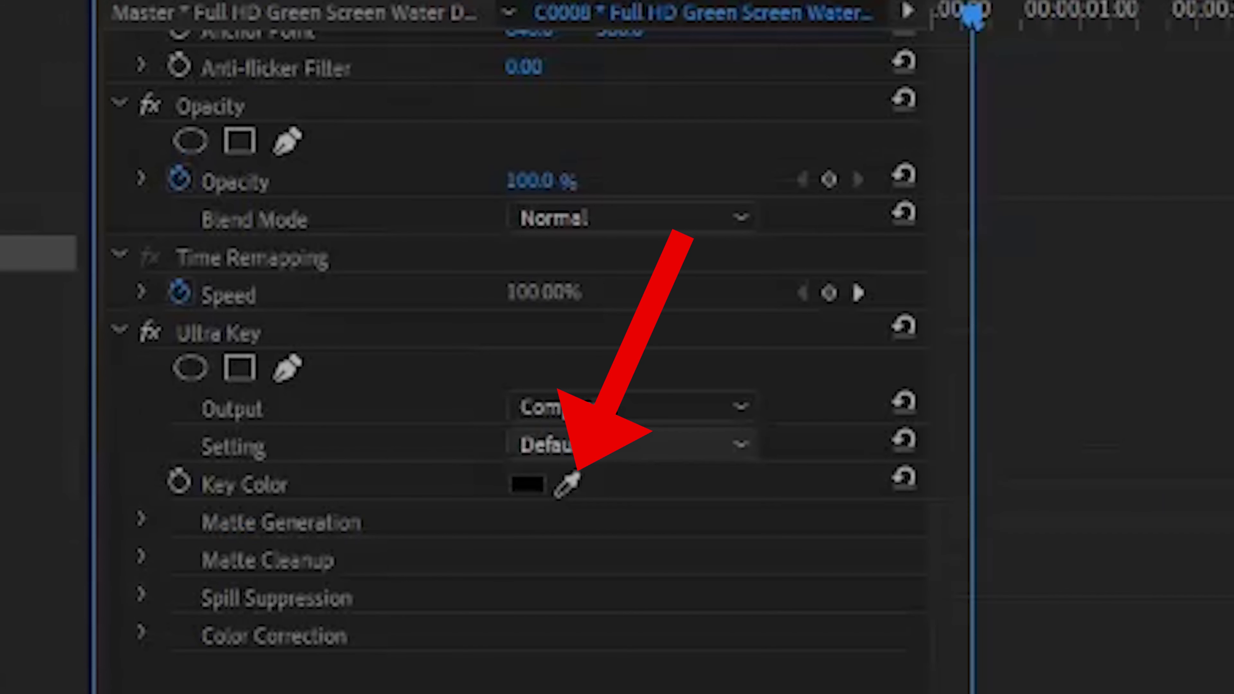
click(566, 485)
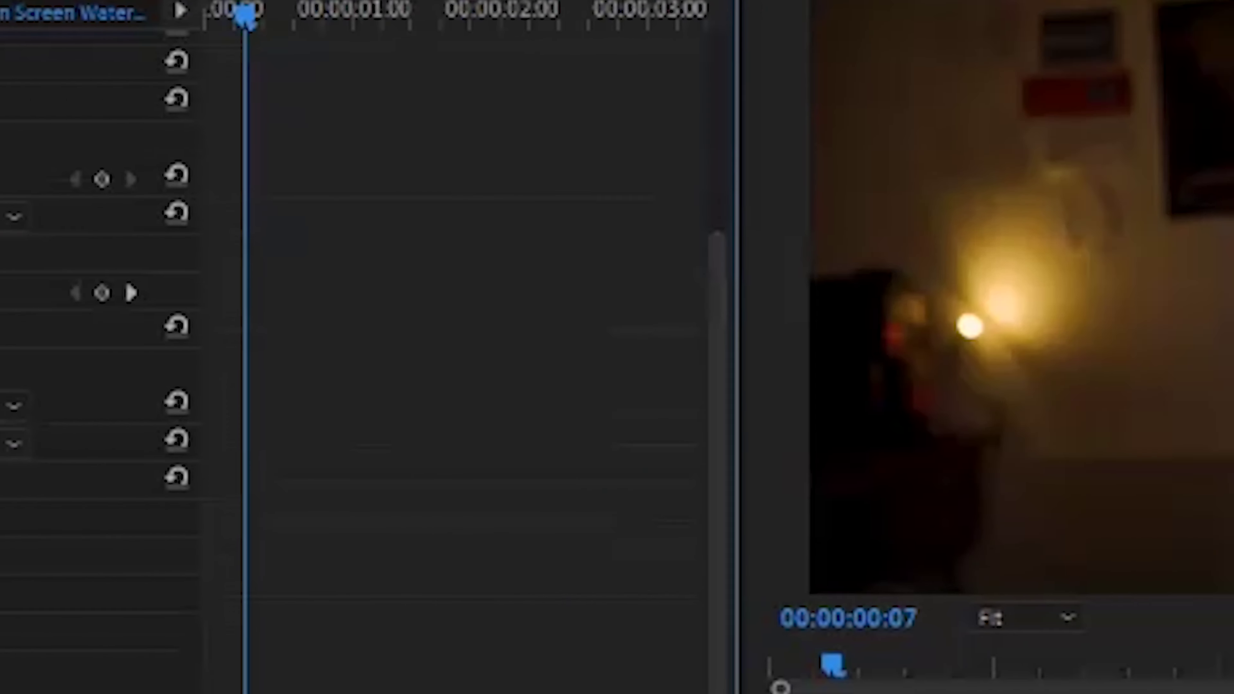
click(913, 292)
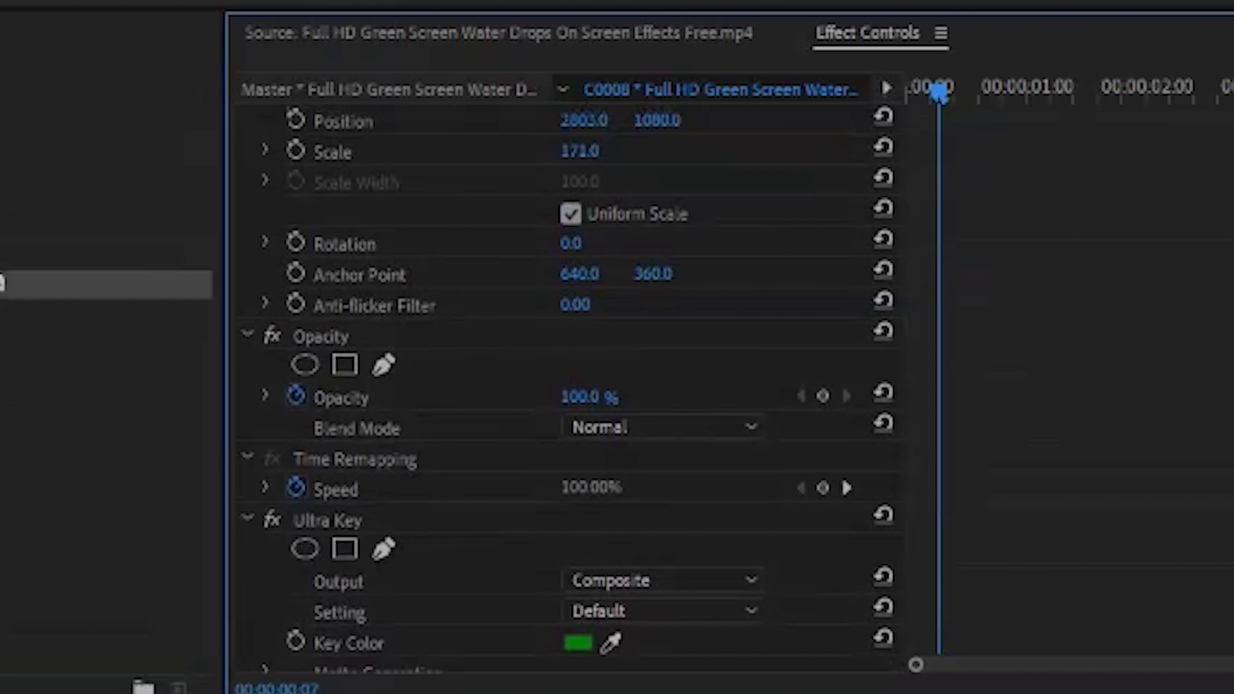
Set the water drops clip's blend mode to Subtract, with Position 1950, 1080, Scale 205 and Rotation -16°.
click(248, 518)
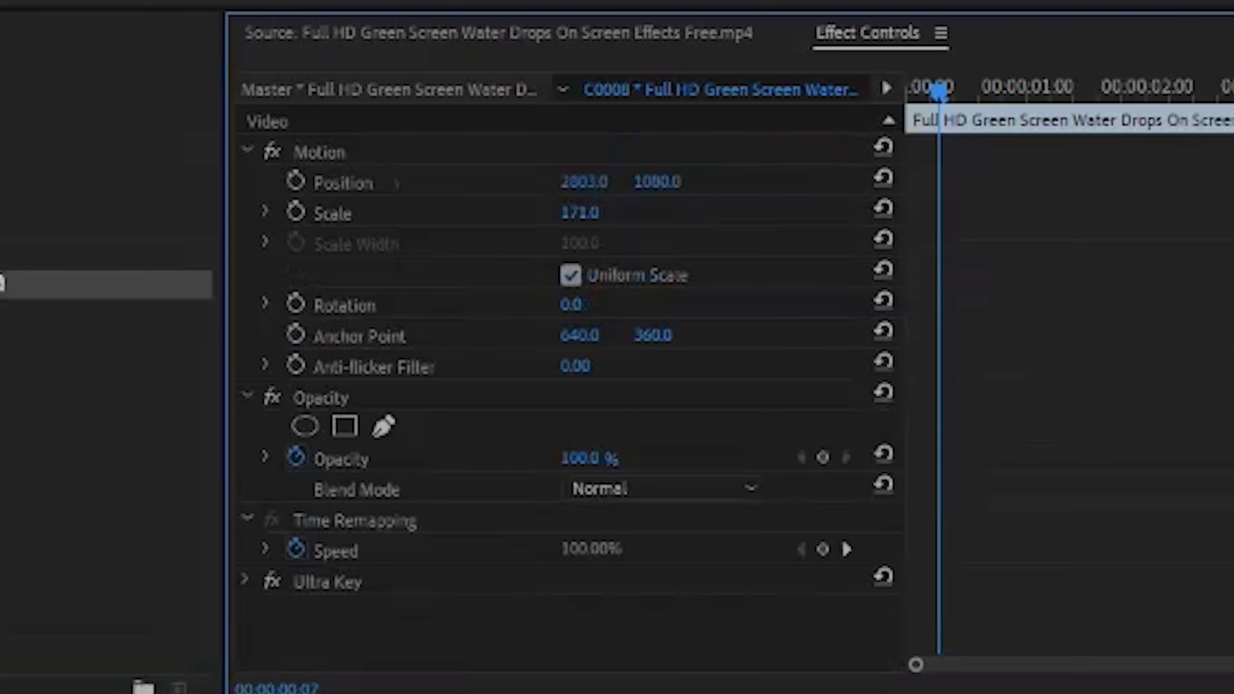
click(661, 489)
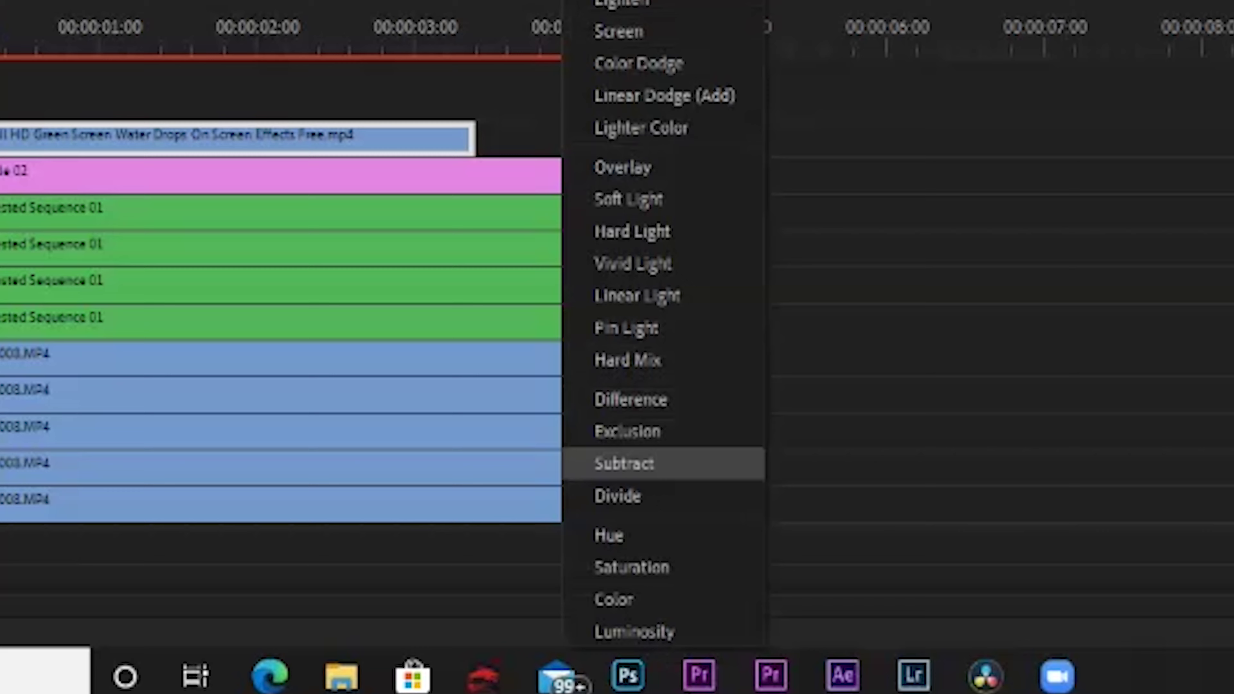
click(624, 658)
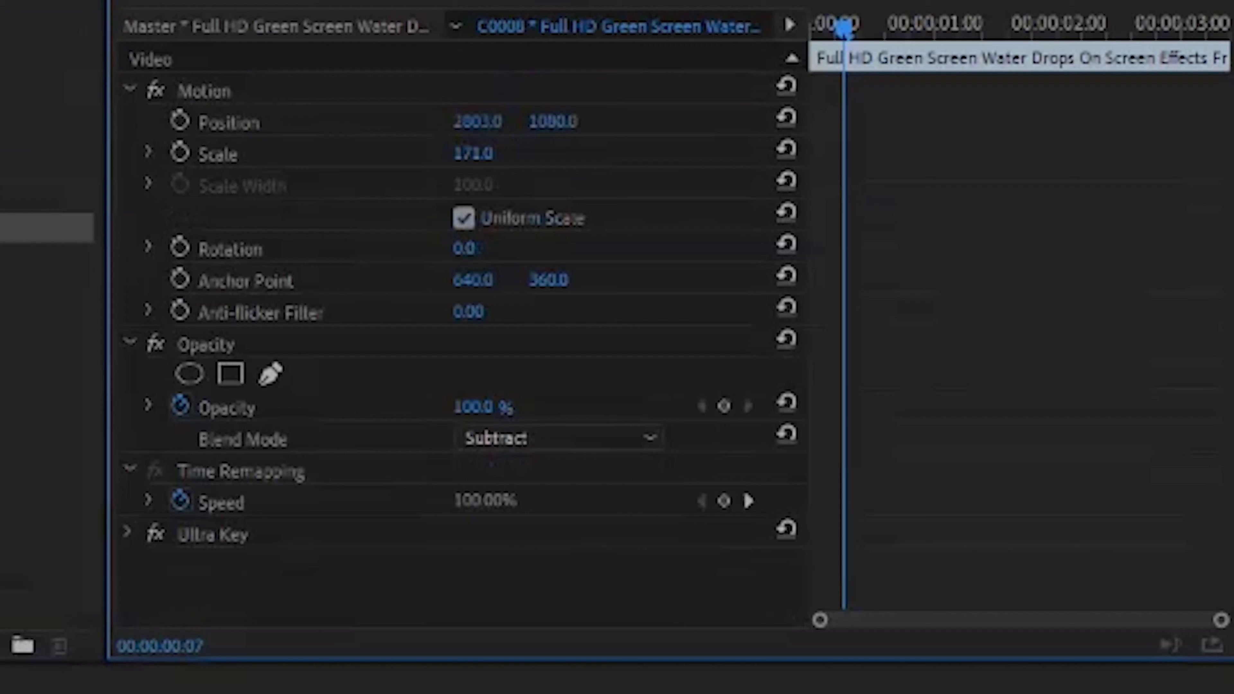
drag(474, 408, 399, 408)
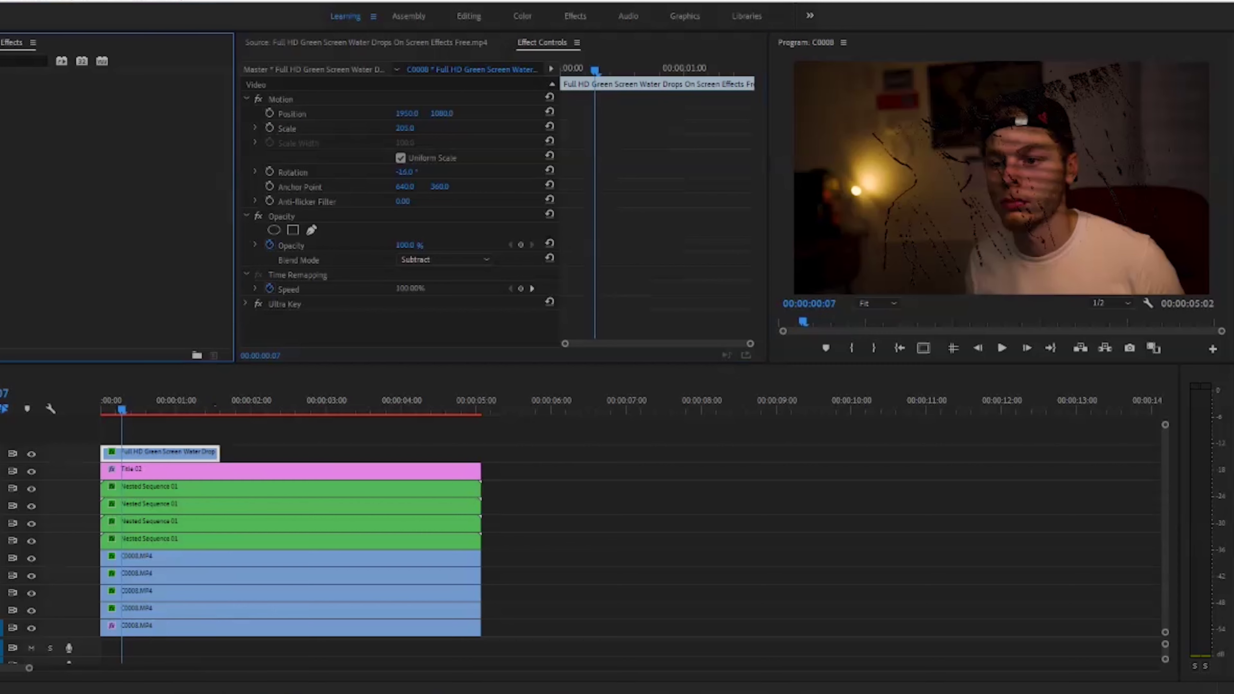
Draw a closed freehand opacity mask on the water drops clip around the man's face and cap.
click(311, 229)
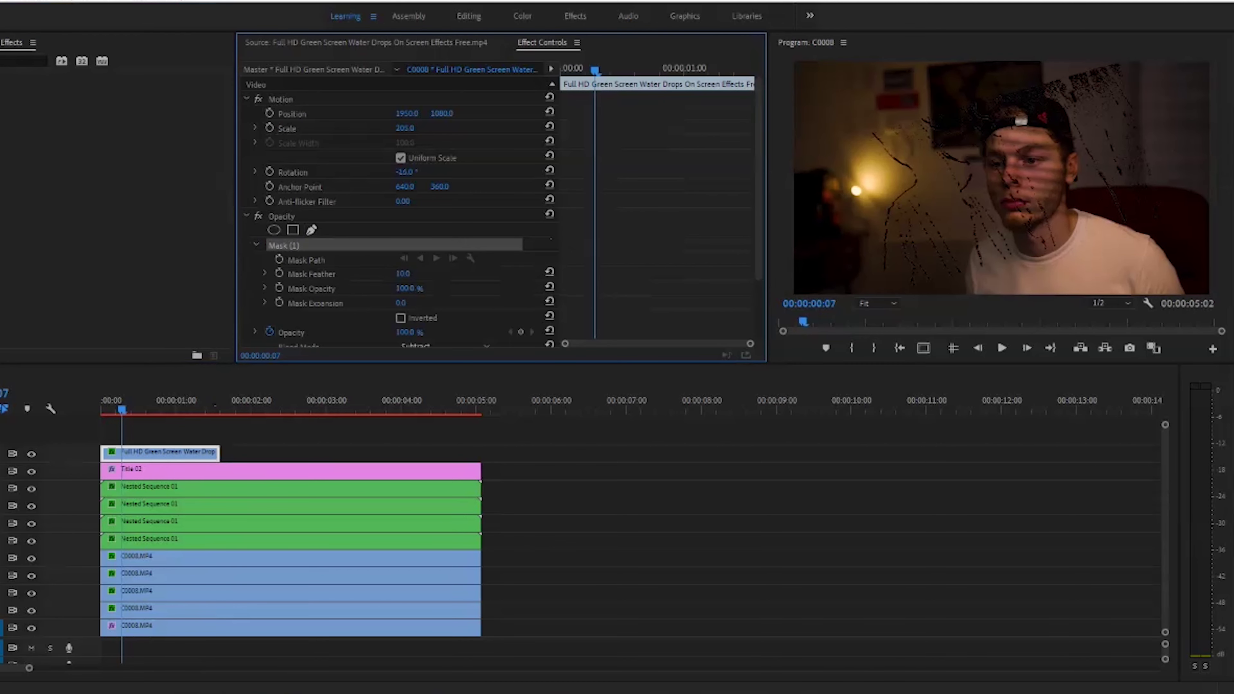
click(996, 111)
click(984, 143)
click(988, 185)
click(998, 212)
click(1006, 227)
click(1057, 216)
click(1084, 221)
click(1110, 219)
click(1069, 205)
click(1072, 178)
click(1075, 149)
click(1064, 135)
click(1029, 115)
click(1013, 104)
click(996, 111)
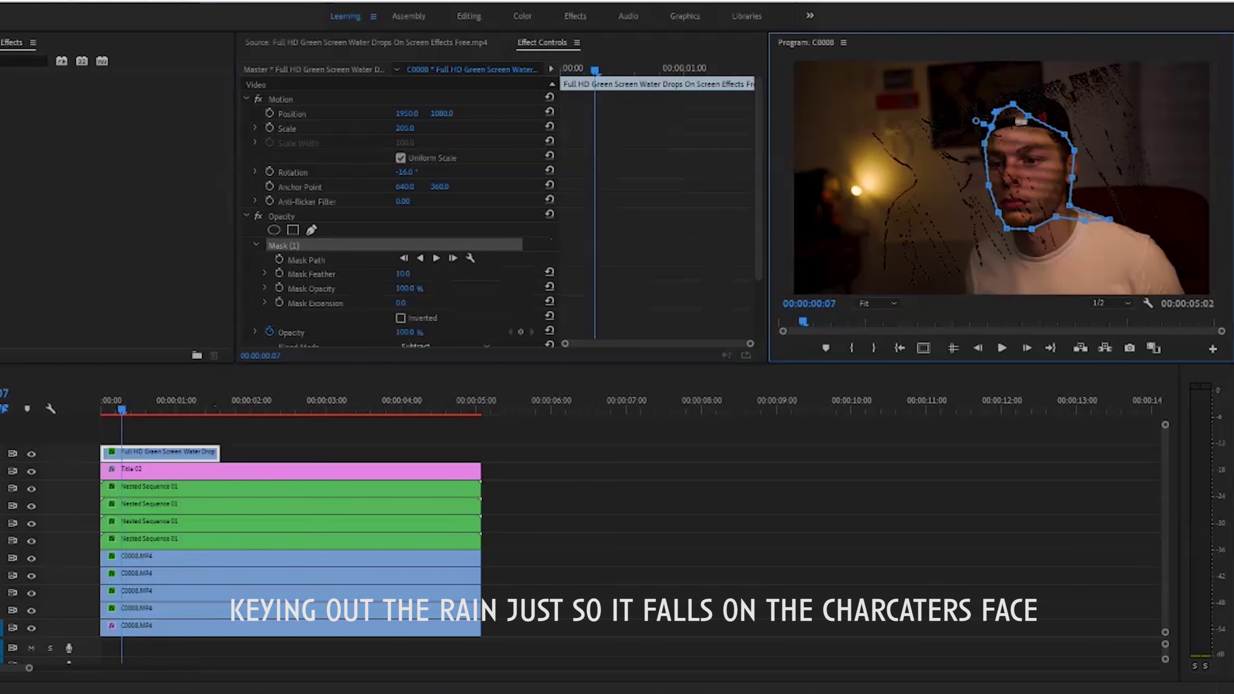
Apply the Camera Blur effect to the masked water drops clip with Percent Blur 2.
click(160, 430)
click(160, 454)
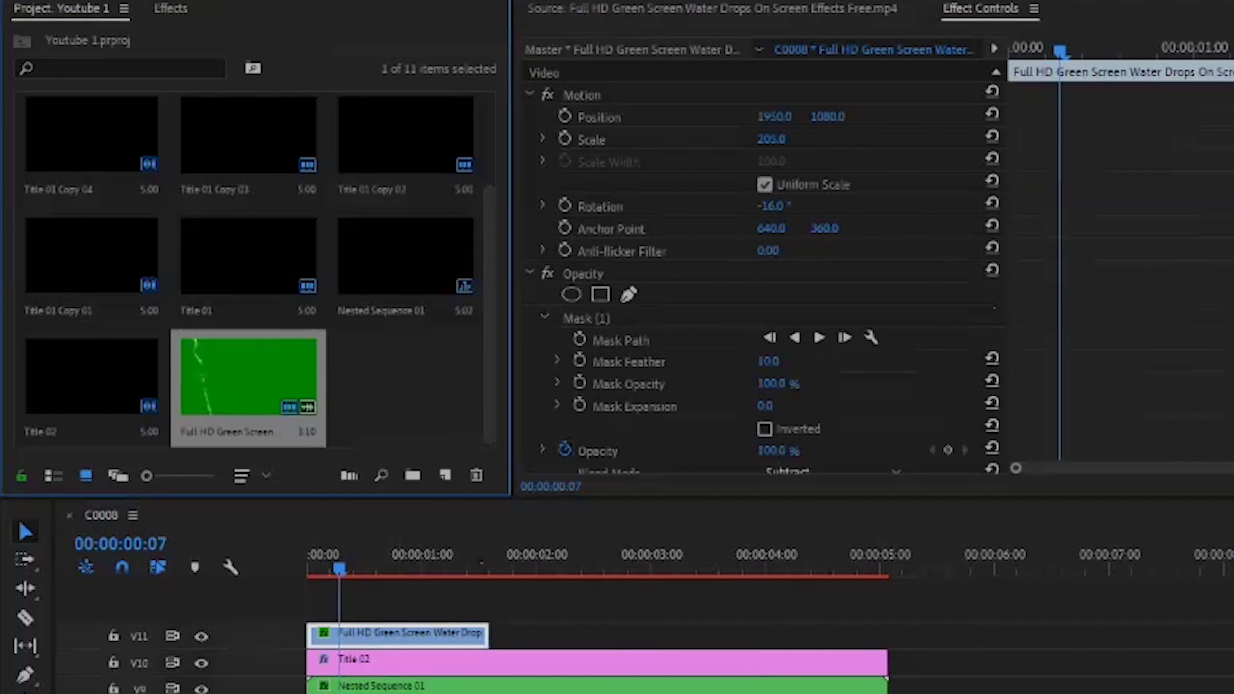
key(shift+7)
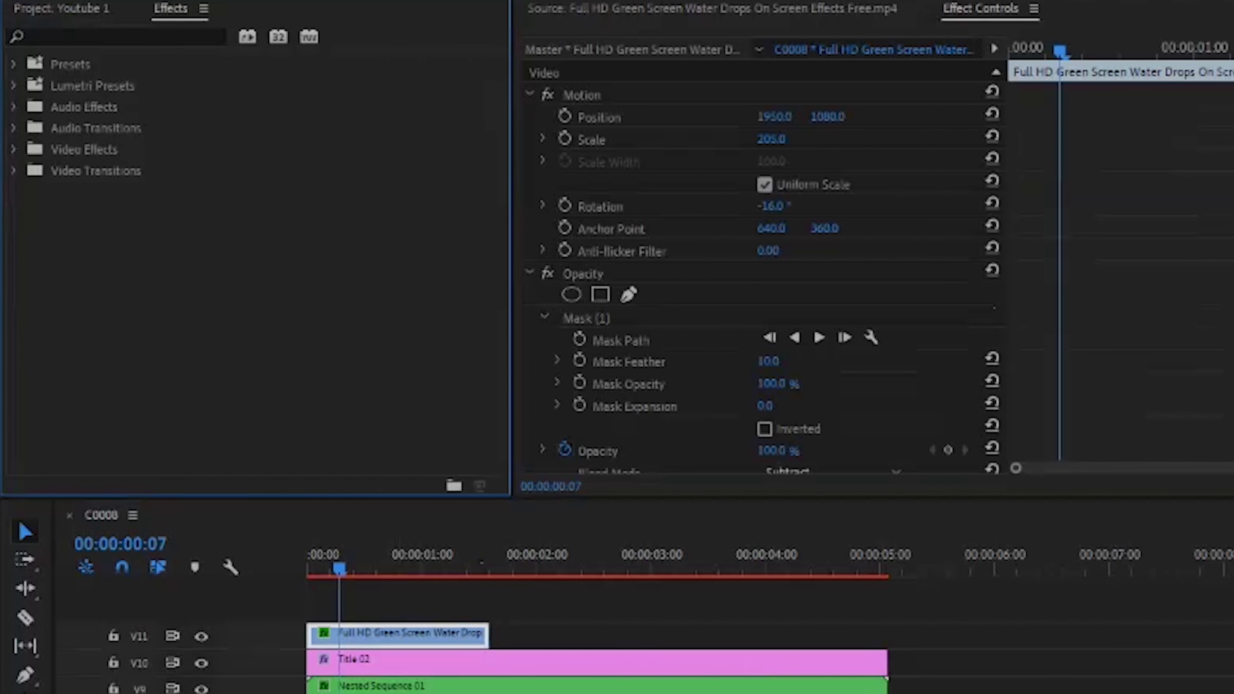
text(blur)
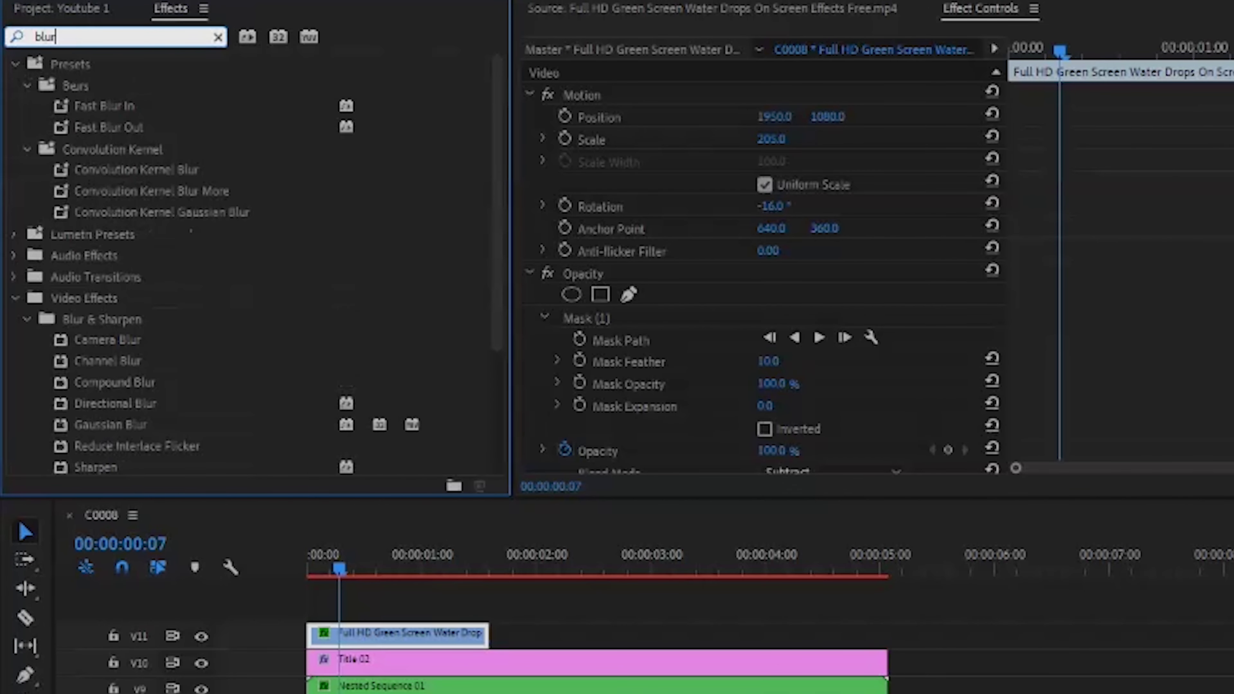
drag(107, 340, 398, 634)
click(530, 273)
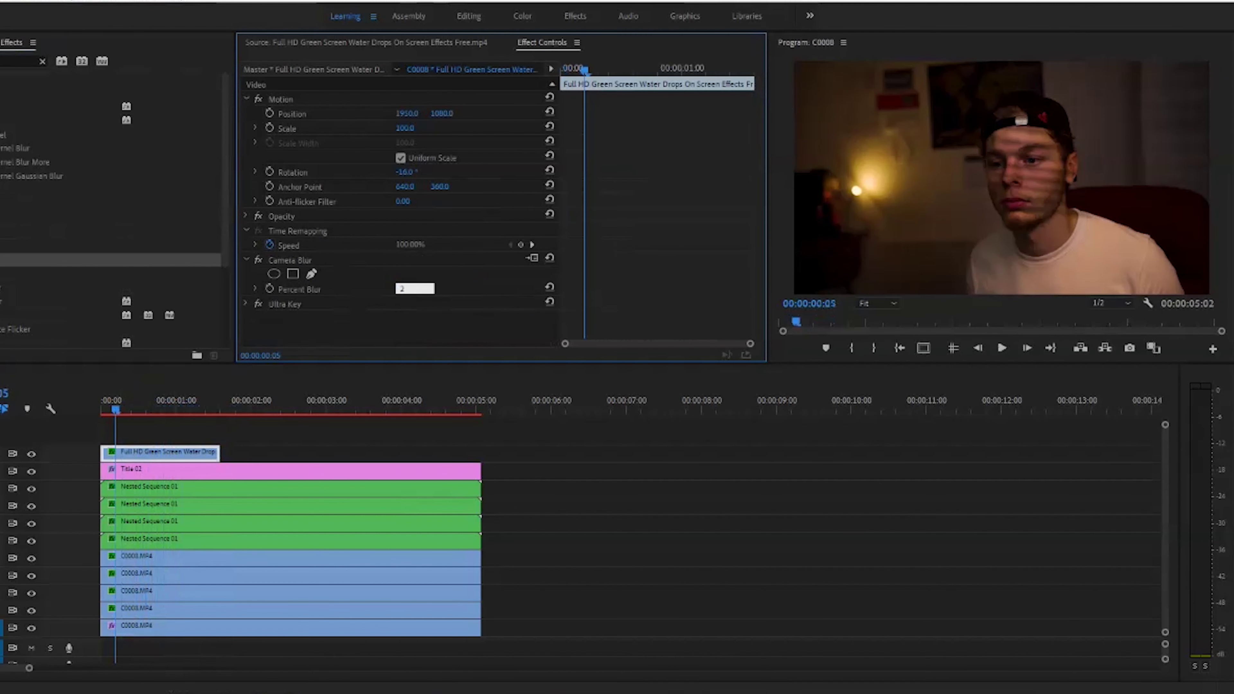
key(Return)
drag(116, 410, 122, 409)
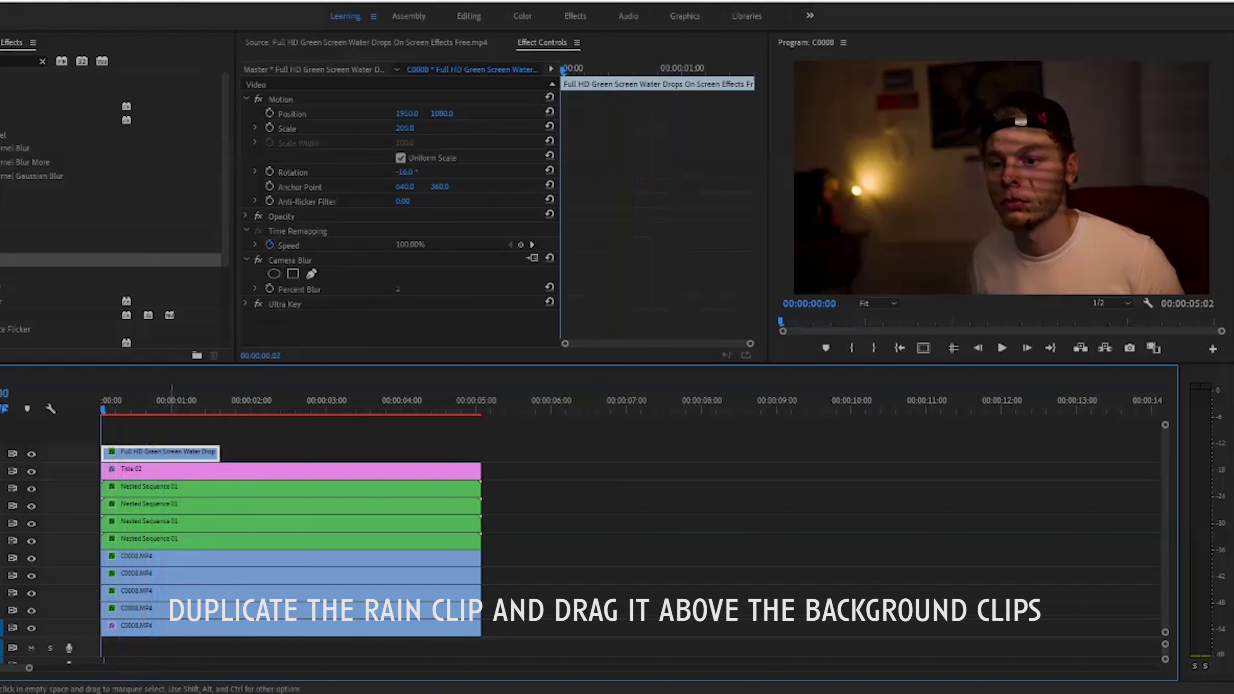
Duplicate the water drops clip onto a freed track above the three lowest C0008 clips, spanning the full length of the sequence.
drag(170, 455, 600, 575)
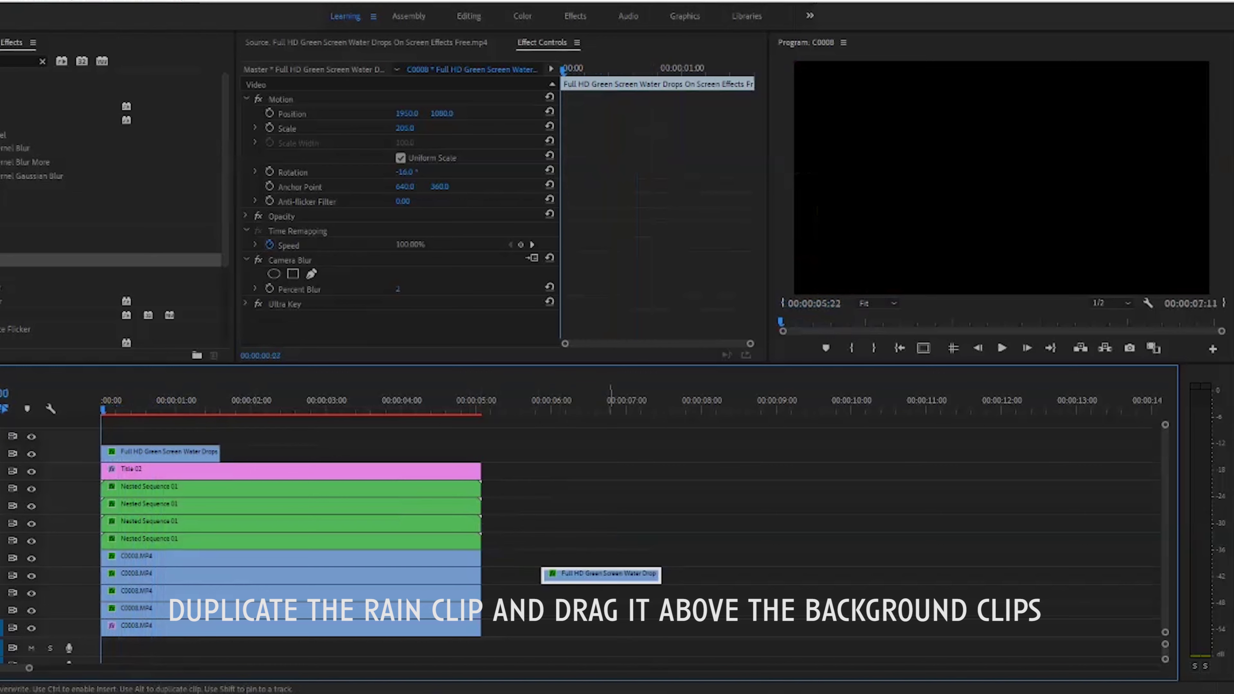
mouse_move(498, 581)
mouse_down()
mouse_move(442, 532)
mouse_move(178, 450)
mouse_up()
drag(195, 504, 196, 486)
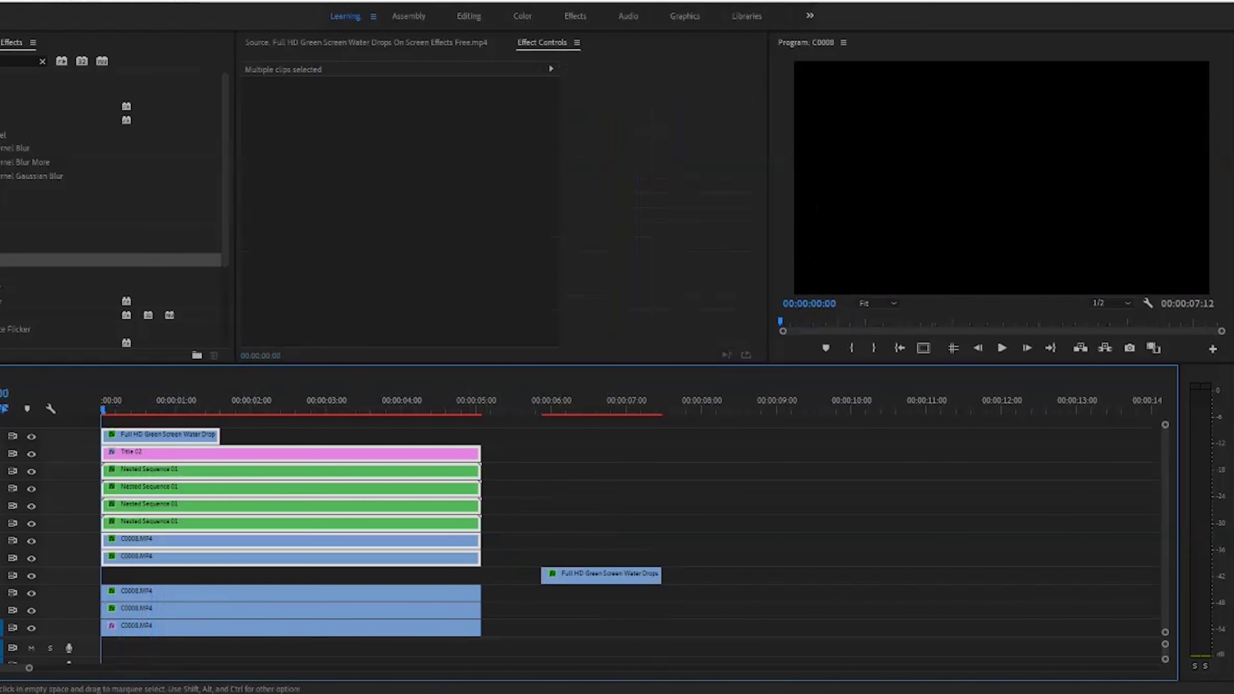
click(588, 575)
drag(587, 575, 147, 575)
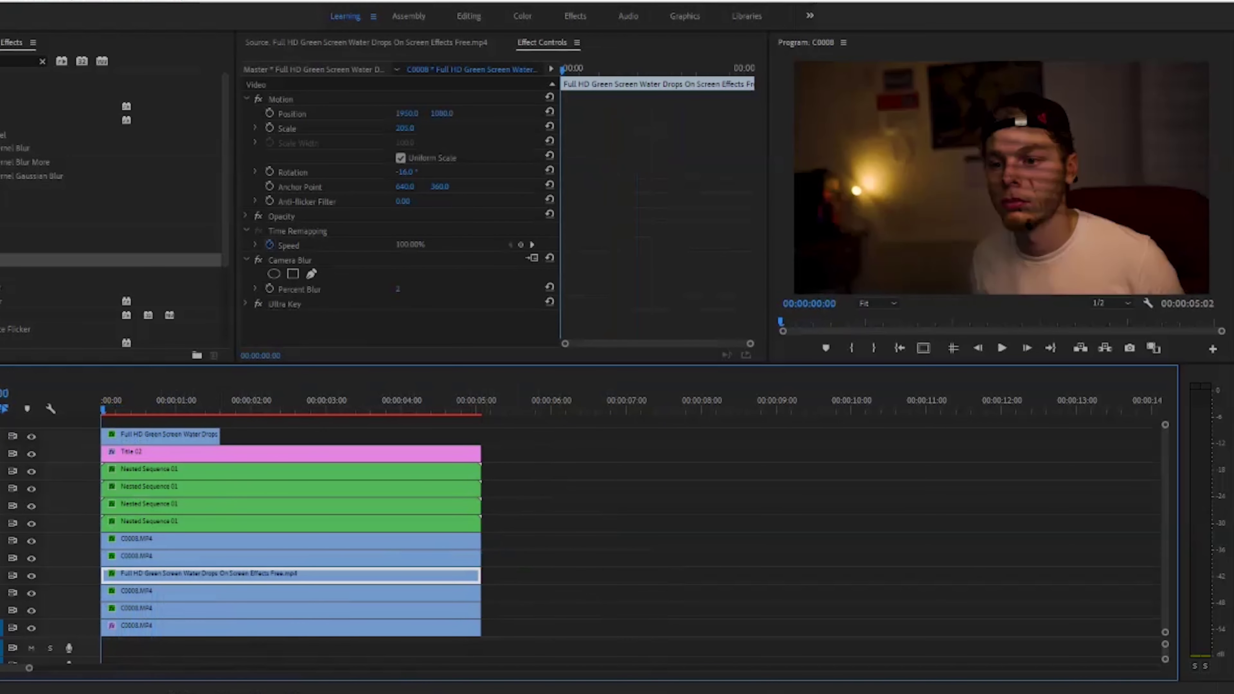
Delete the face mask from the duplicated water drops clip and reposition it to 4291, 496 with Scale 180.
click(246, 216)
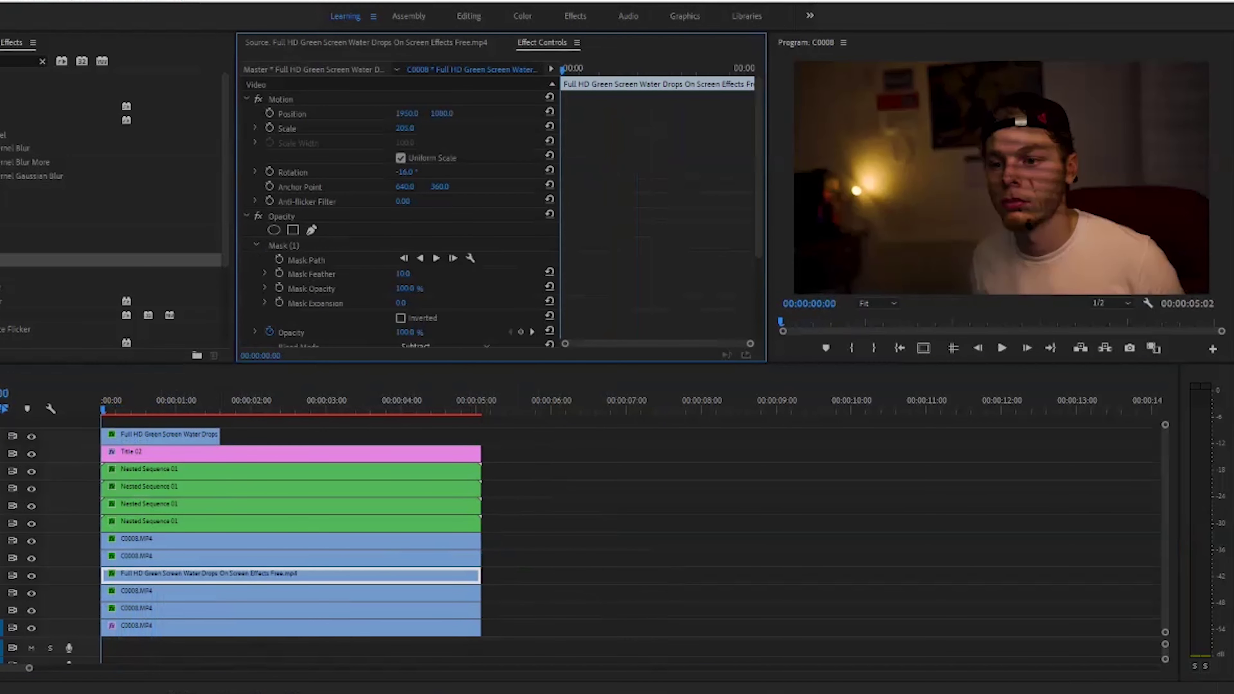
click(283, 245)
key(Delete)
drag(406, 113, 745, 113)
drag(448, 164, 506, 164)
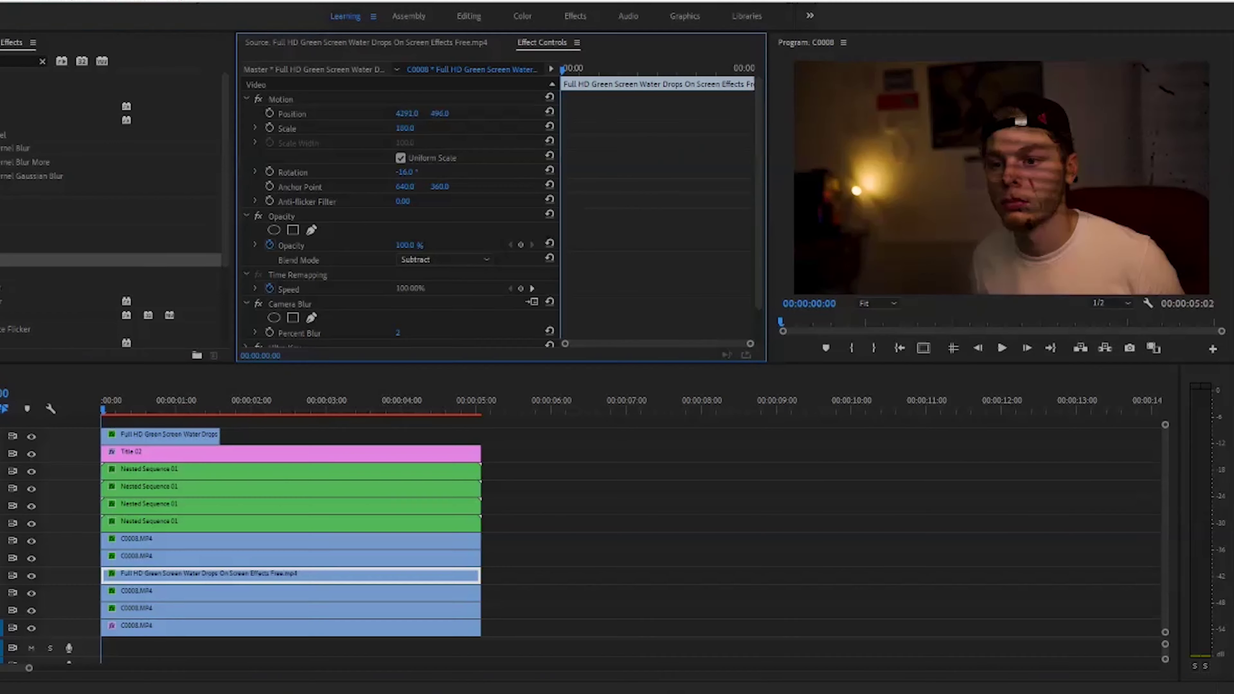
Set the duplicated drops clip's Camera Blur to 3 percent and its Position to 4798, 395, then play the sequence.
click(18, 61)
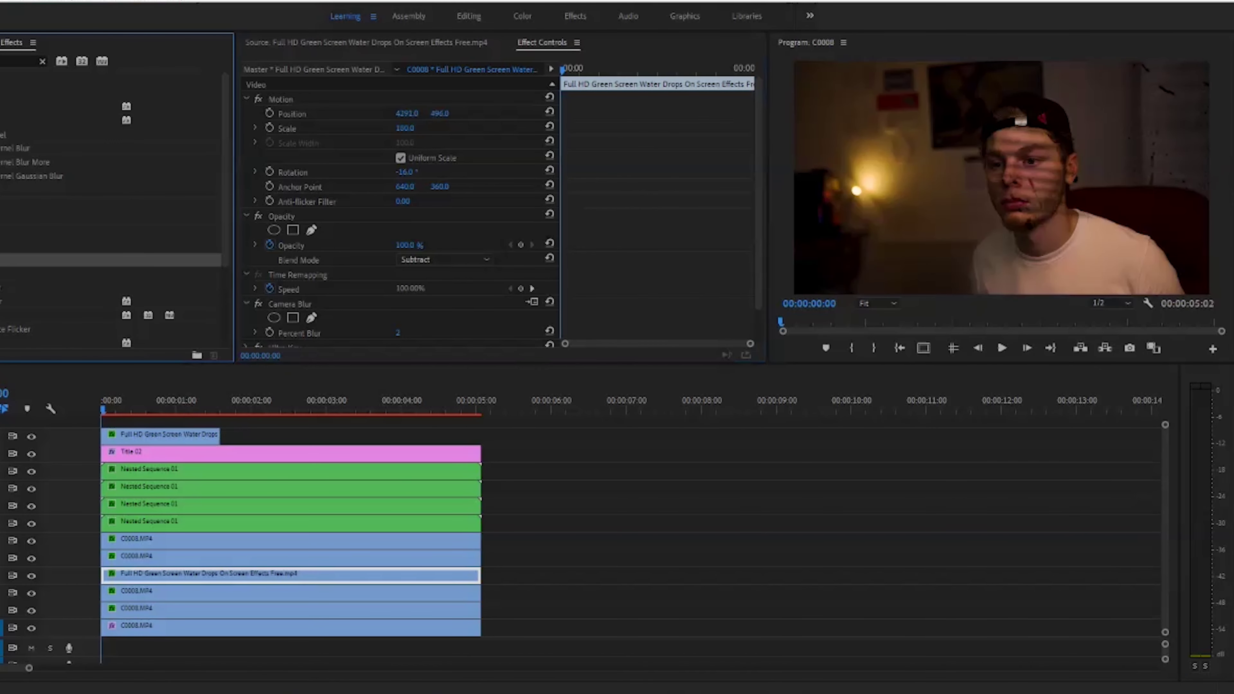
click(397, 333)
text(4)
key(Return)
key(space)
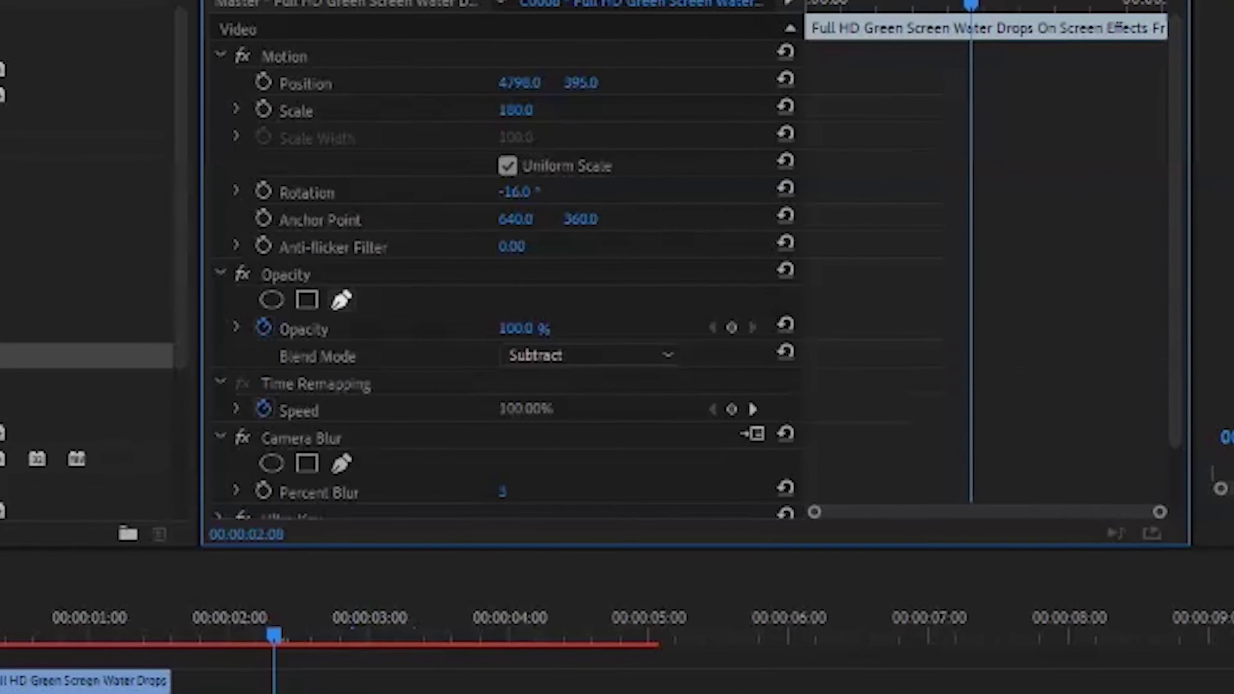
Draw a closed opacity mask on the duplicated drops clip around the background wall area to the right of the man, above the red seat.
click(311, 230)
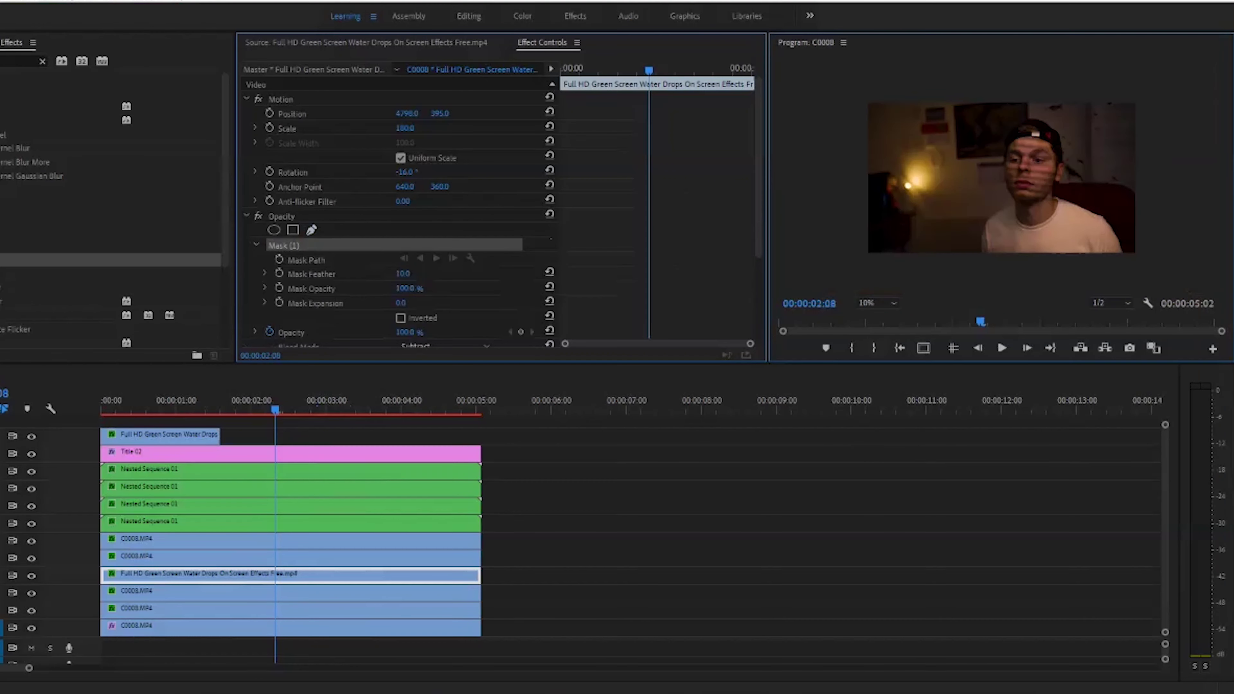
click(1093, 96)
click(1096, 180)
click(1120, 184)
click(1144, 194)
click(1145, 94)
click(1094, 97)
click(877, 302)
click(868, 311)
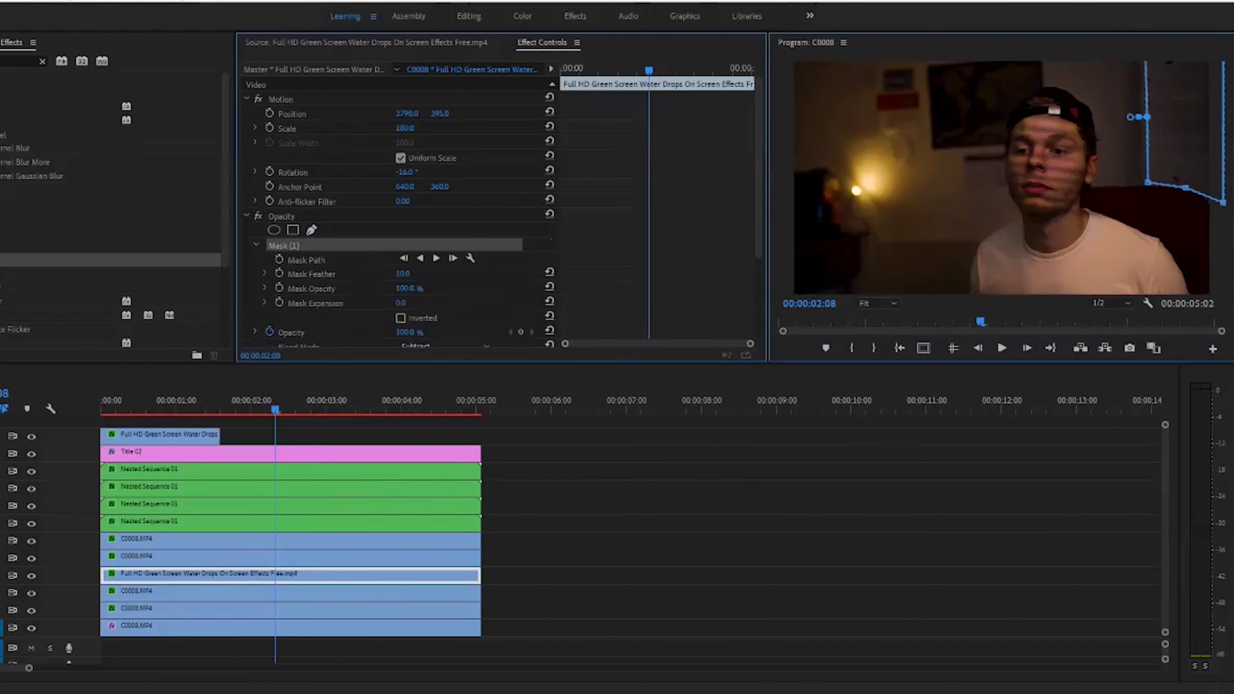